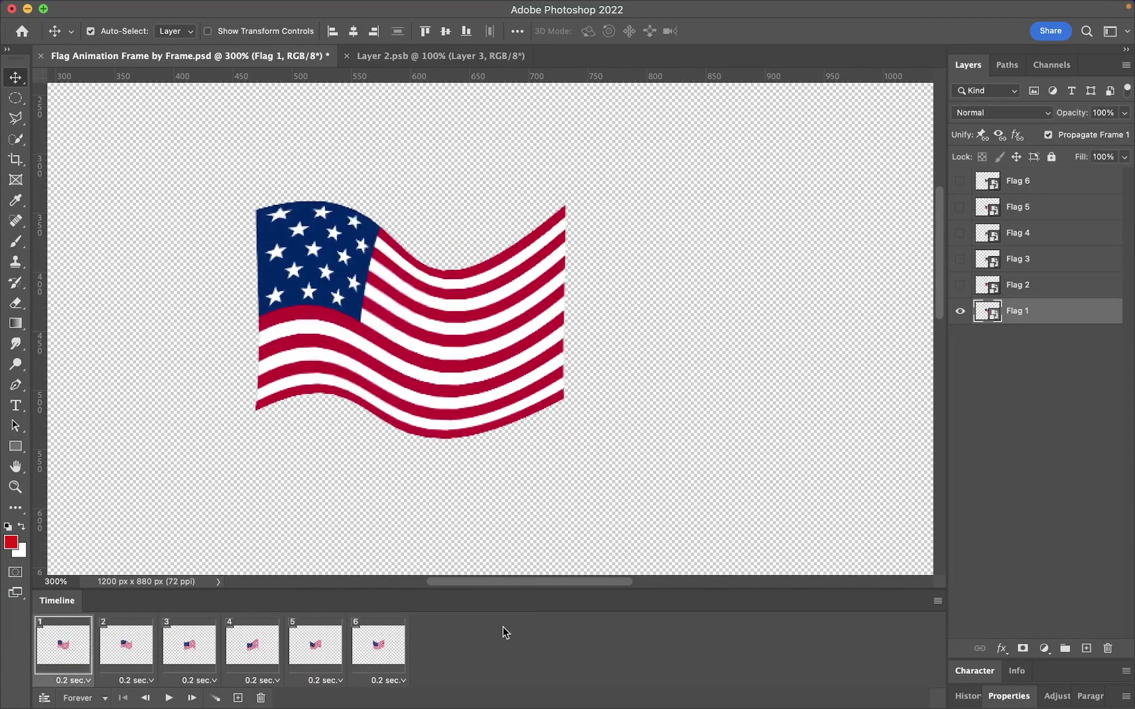
# Preview the finished flag animation, then copy the six-panel checkered-flag image from Shutterstock
pyautogui.press('space')
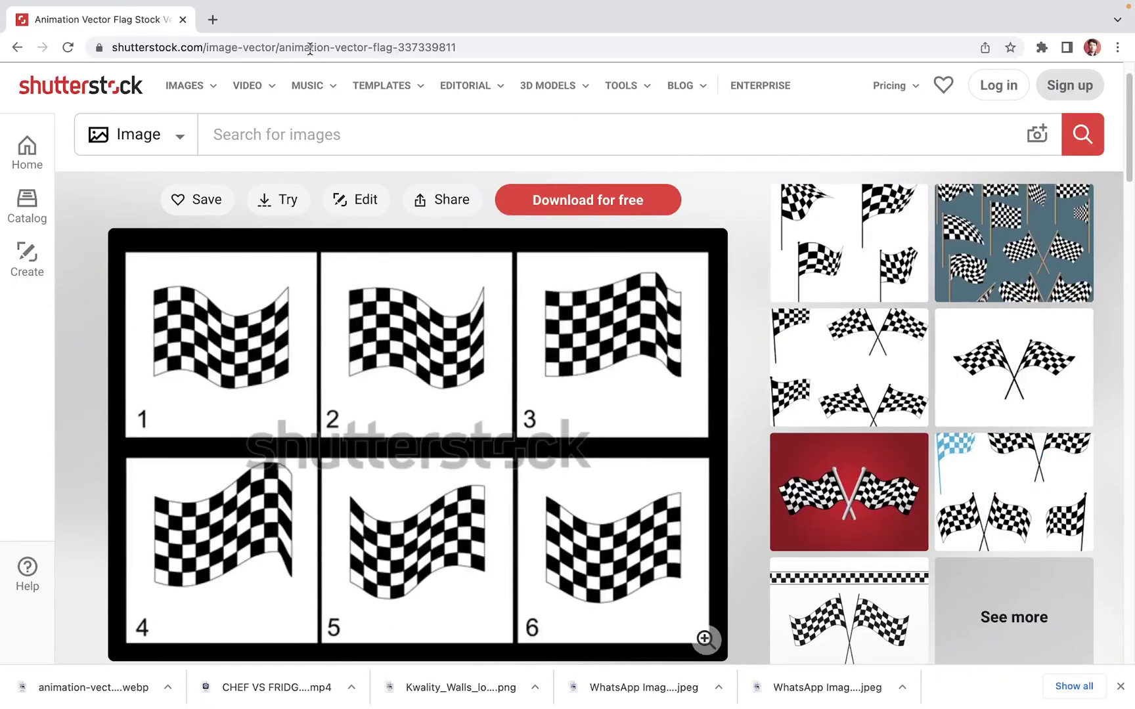
pyautogui.scroll(-1, 418, 326)
pyautogui.rightClick(418, 326)
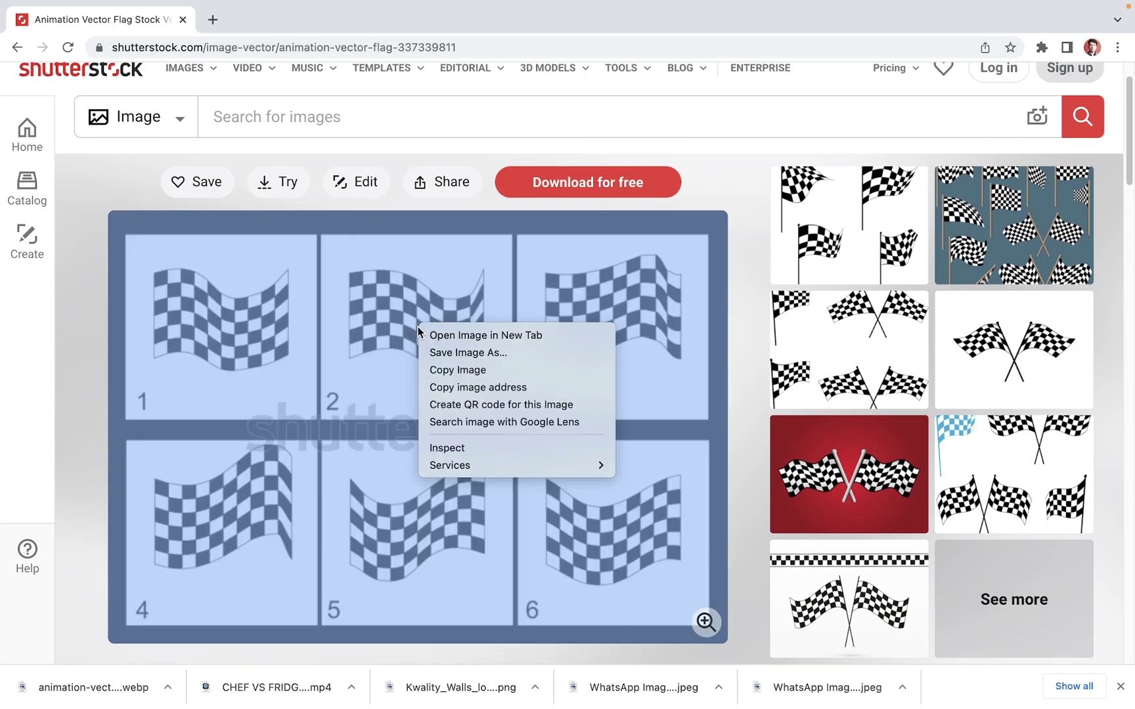
pyautogui.click(467, 372)
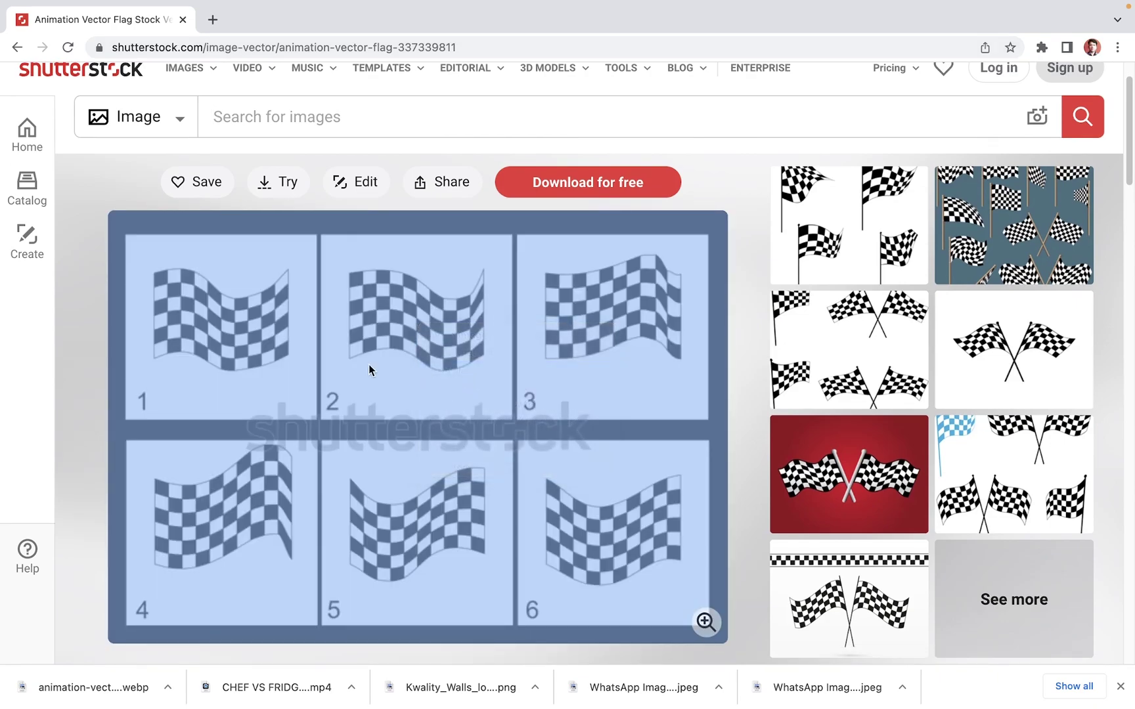
# Create a new 600 × 440 clipboard-sized document and paste the checkered-flag sheet into it
pyautogui.press('super+Tab')
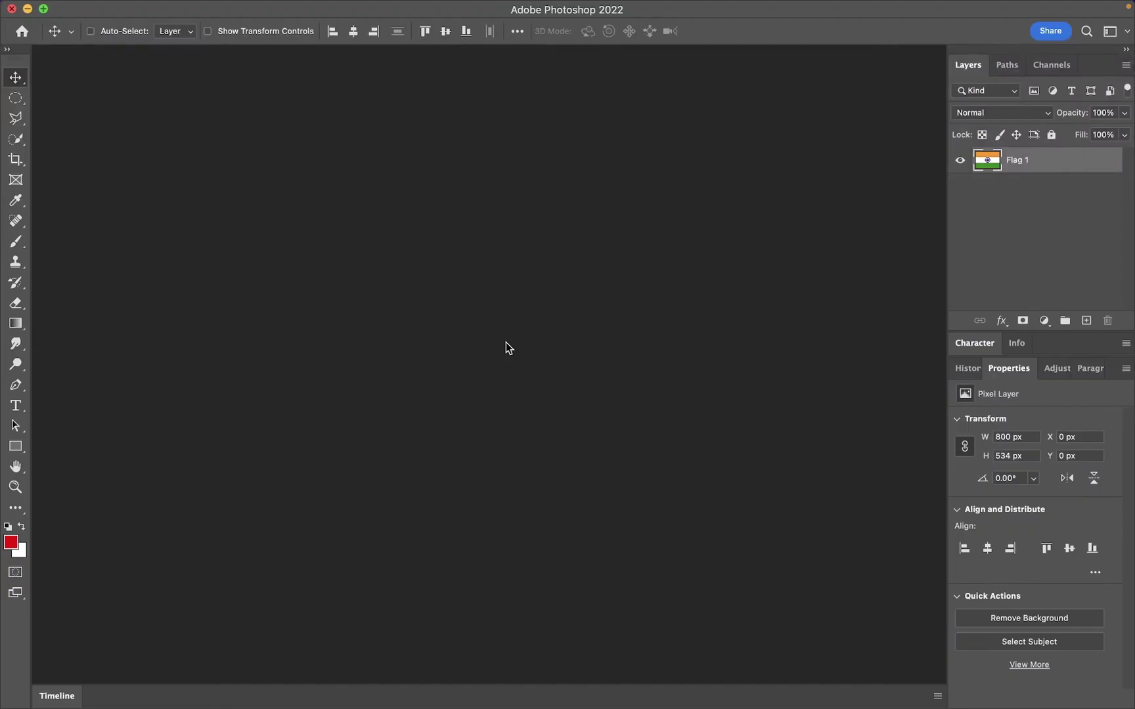
pyautogui.press('super+n')
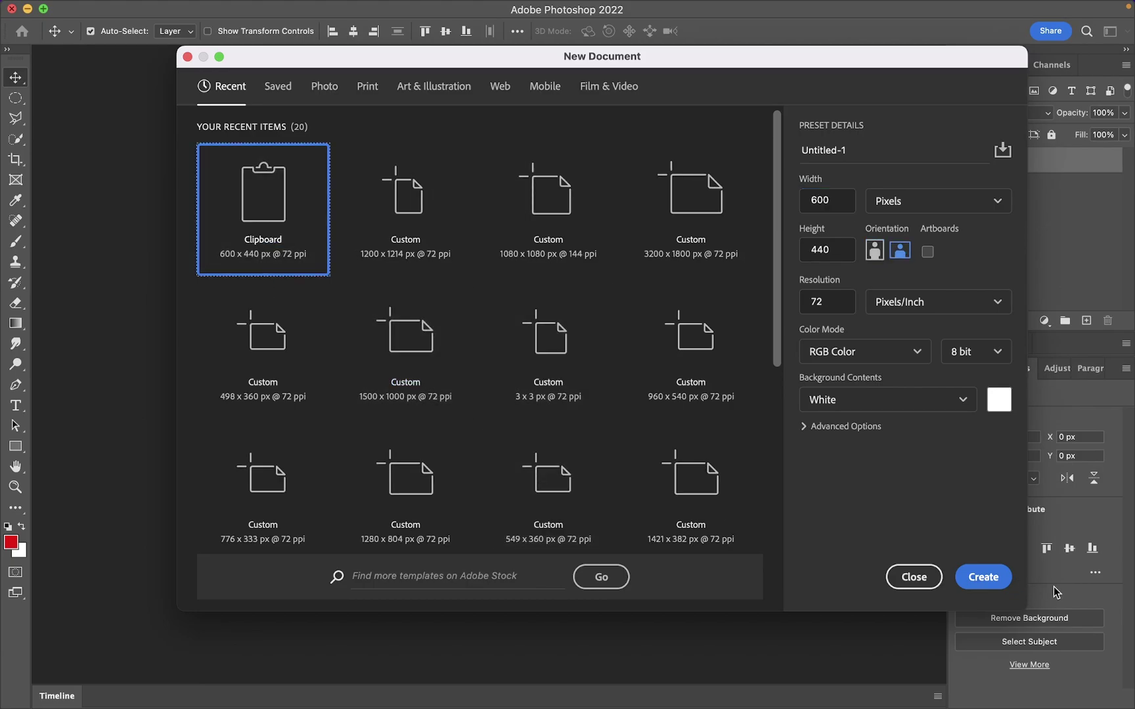
pyautogui.click(980, 578)
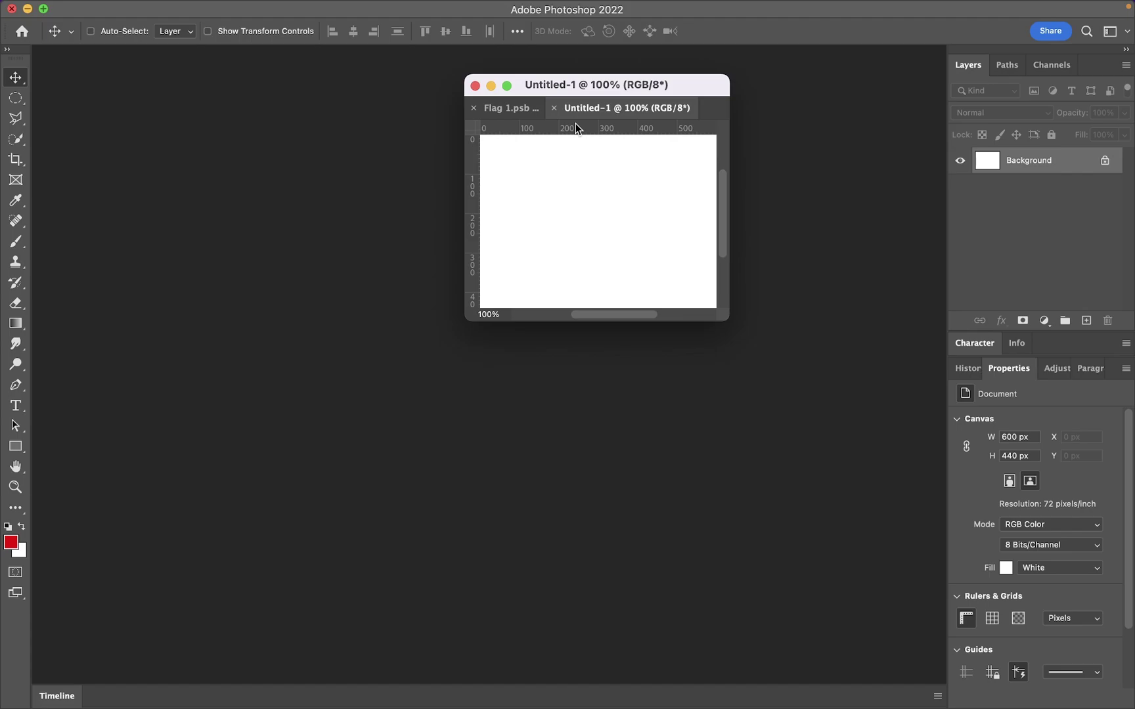
pyautogui.press('super+v')
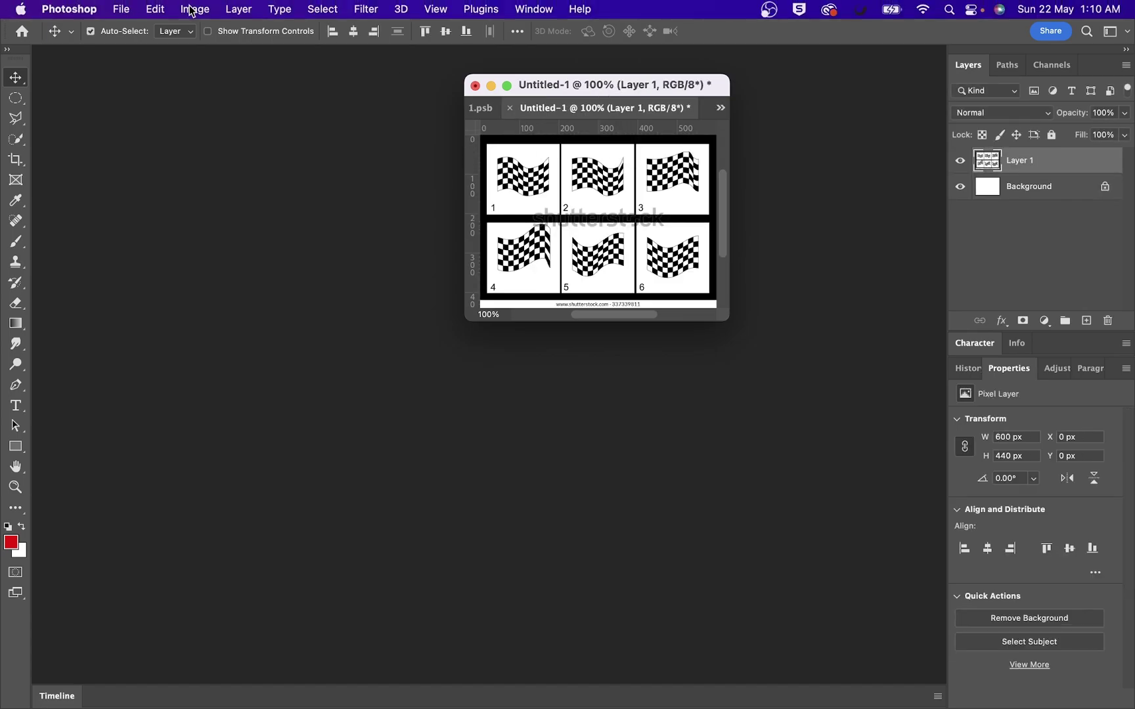
# Resize the image to 1200 px wide (1200 × 880) via Image Size
pyautogui.click(195, 7)
pyautogui.click(263, 125)
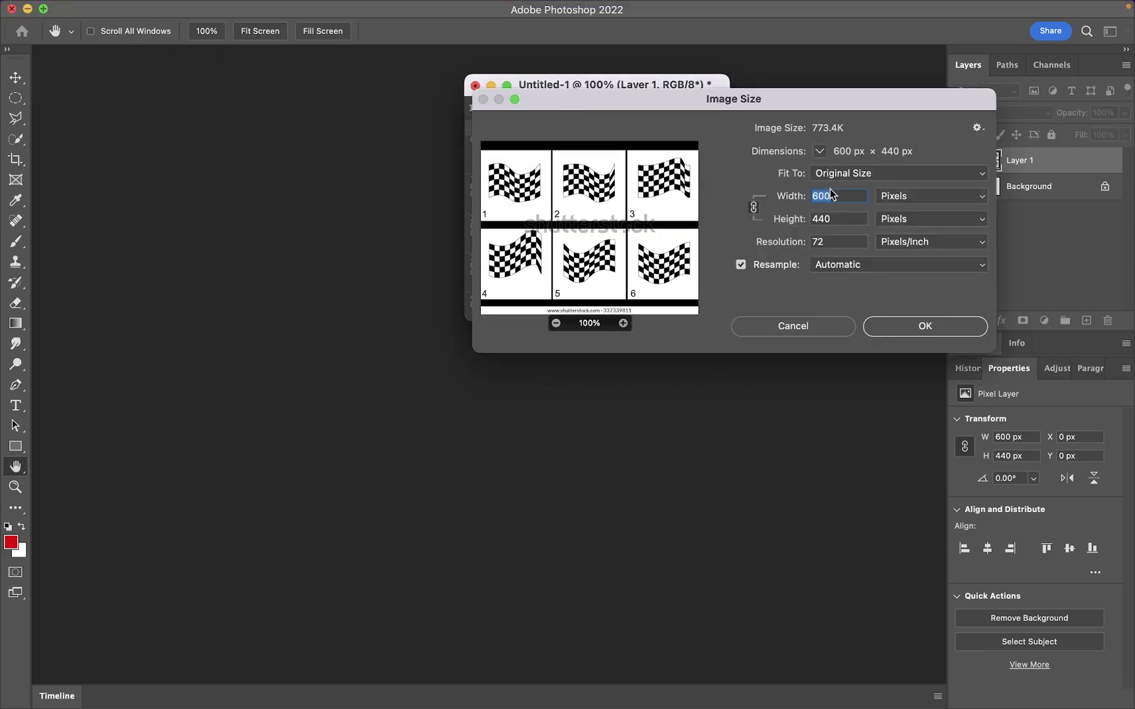
pyautogui.write('1200')
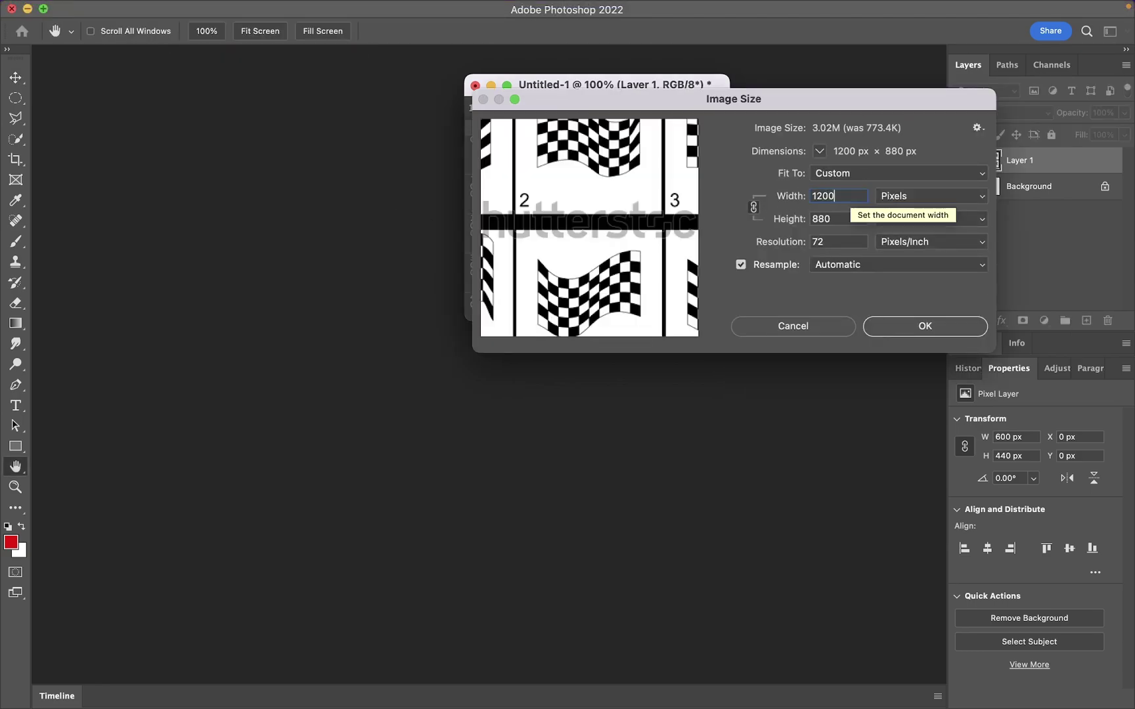
pyautogui.press('Return')
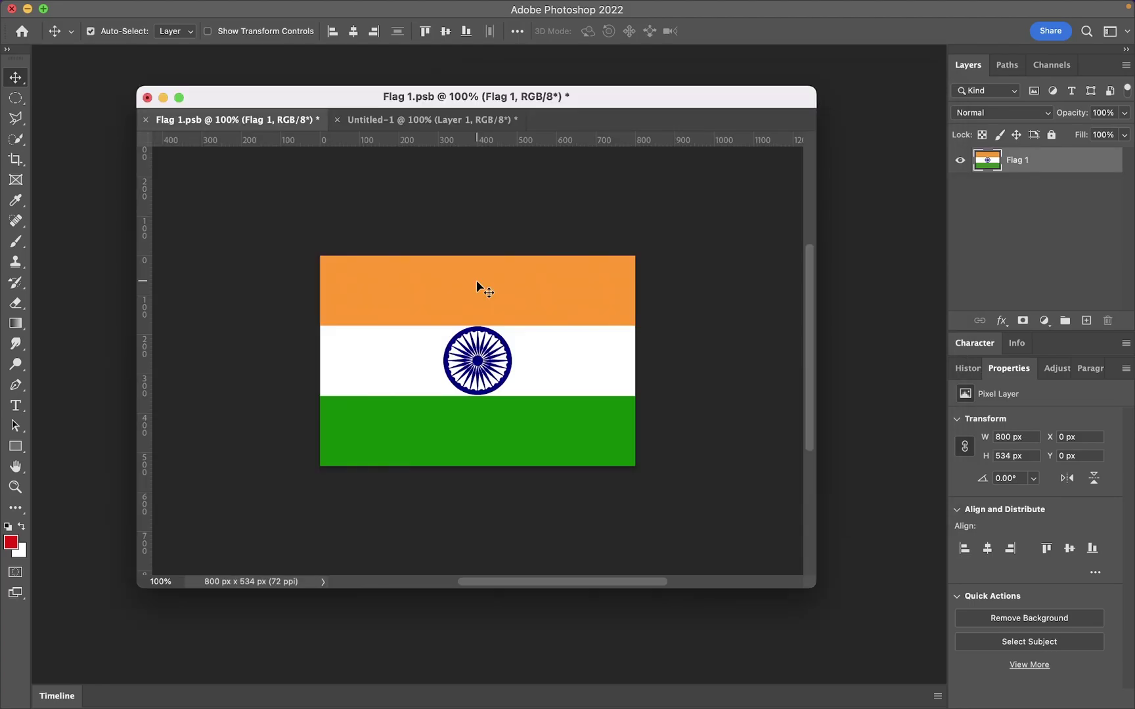
# Copy the whole Indian flag image and paste it into the checkered-flag document
pyautogui.hotkey('ctrl', 'a')
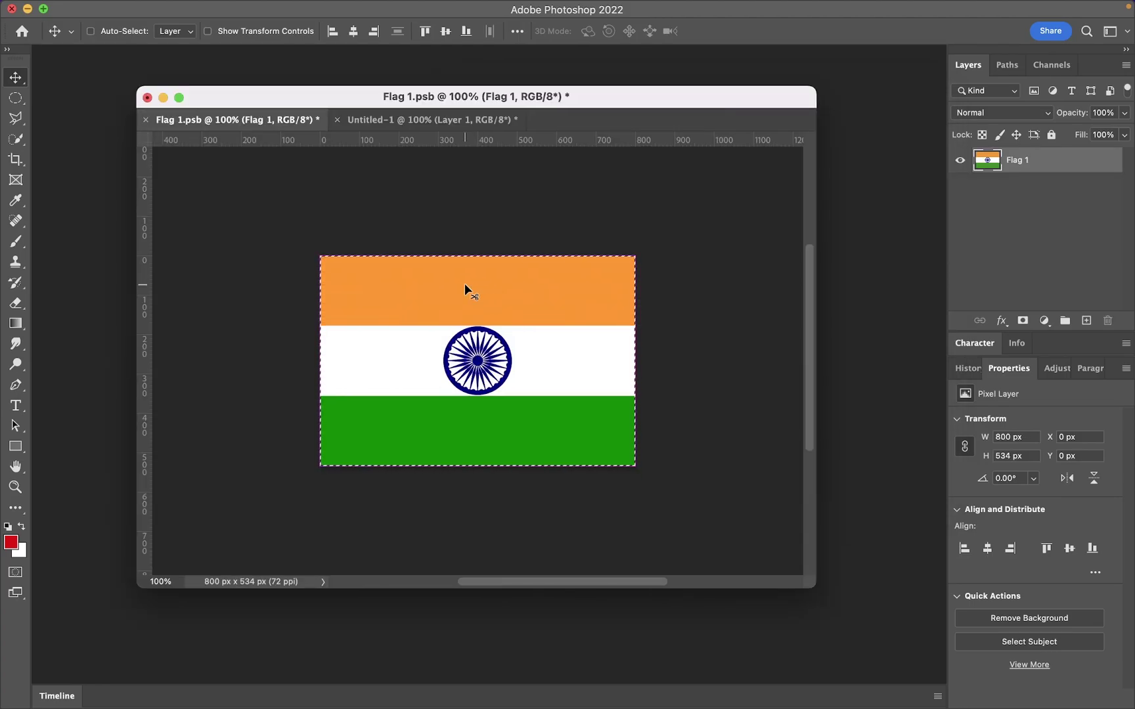
pyautogui.click(373, 126)
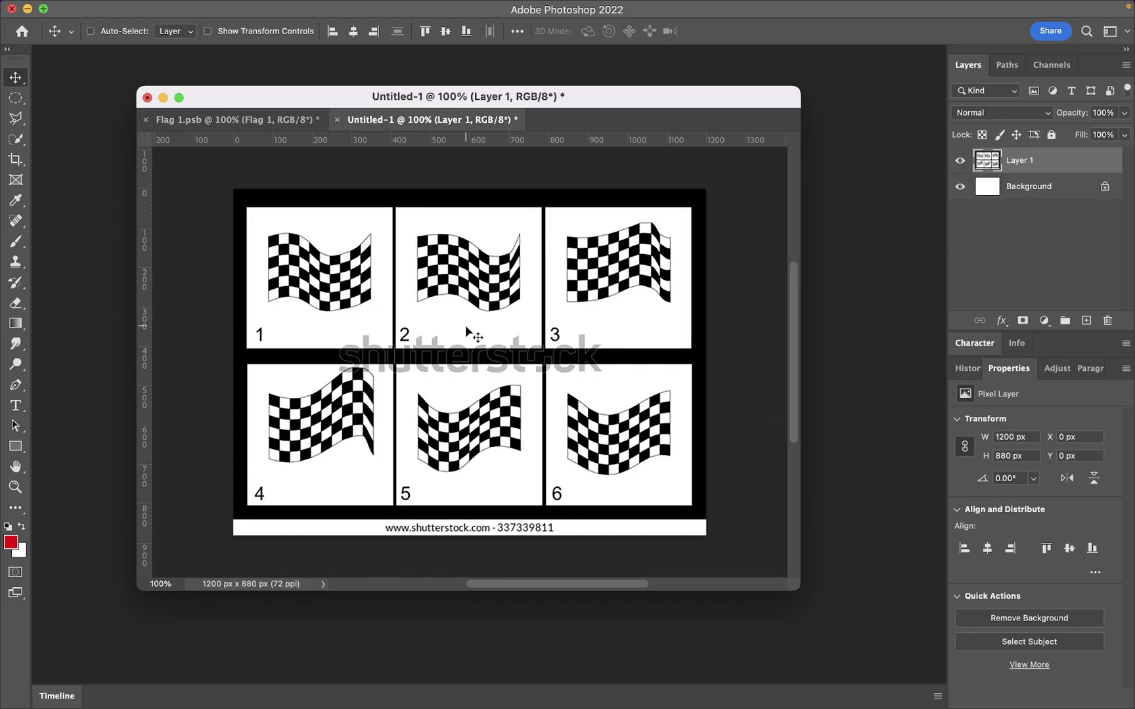
pyautogui.hotkey('ctrl', 'v')
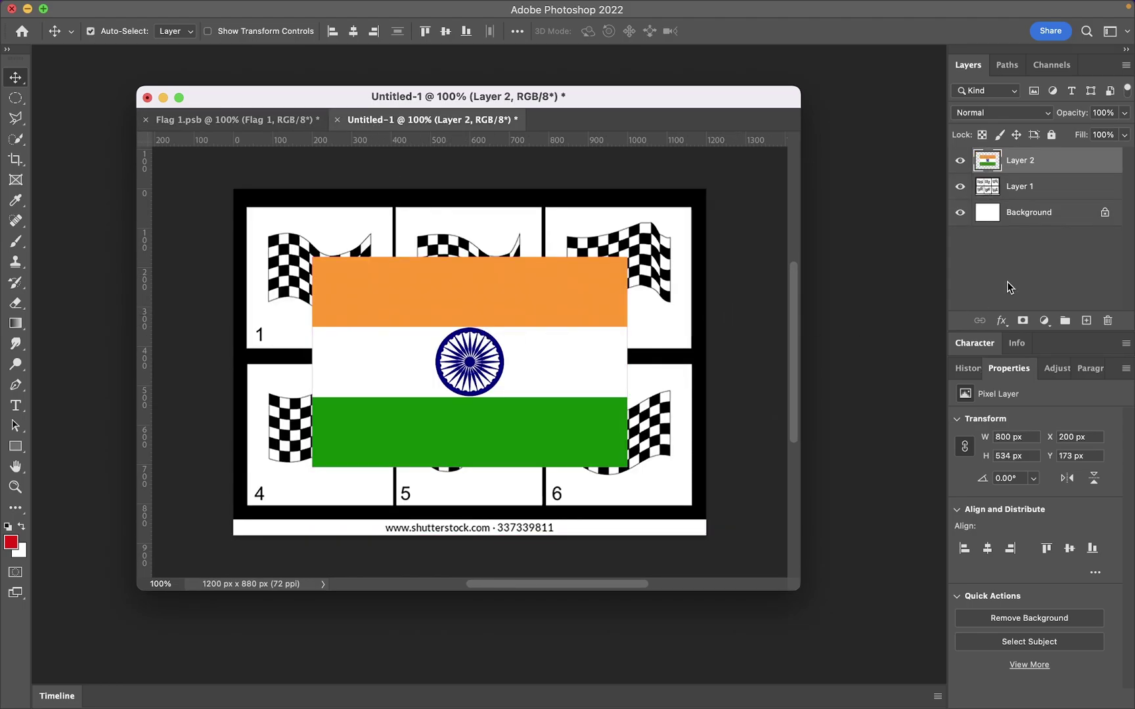
# Delete the white background layer and convert the Indian flag layer to a smart object
pyautogui.press('Delete')
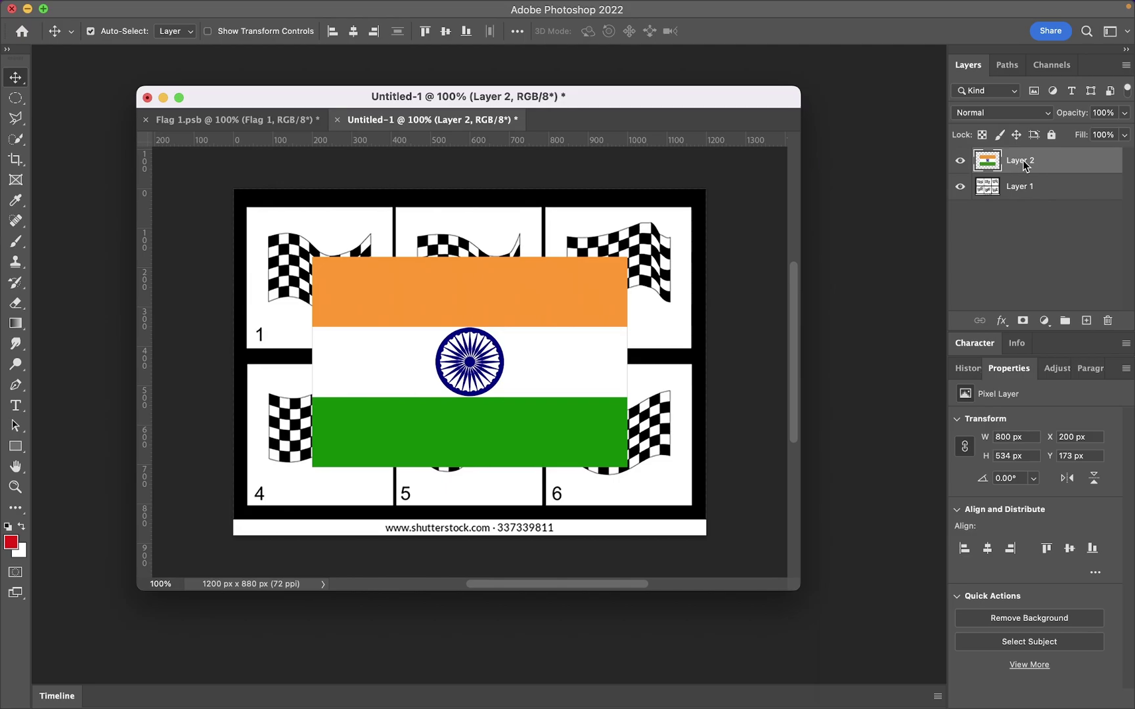
pyautogui.rightClick(1025, 165)
pyautogui.click(896, 425)
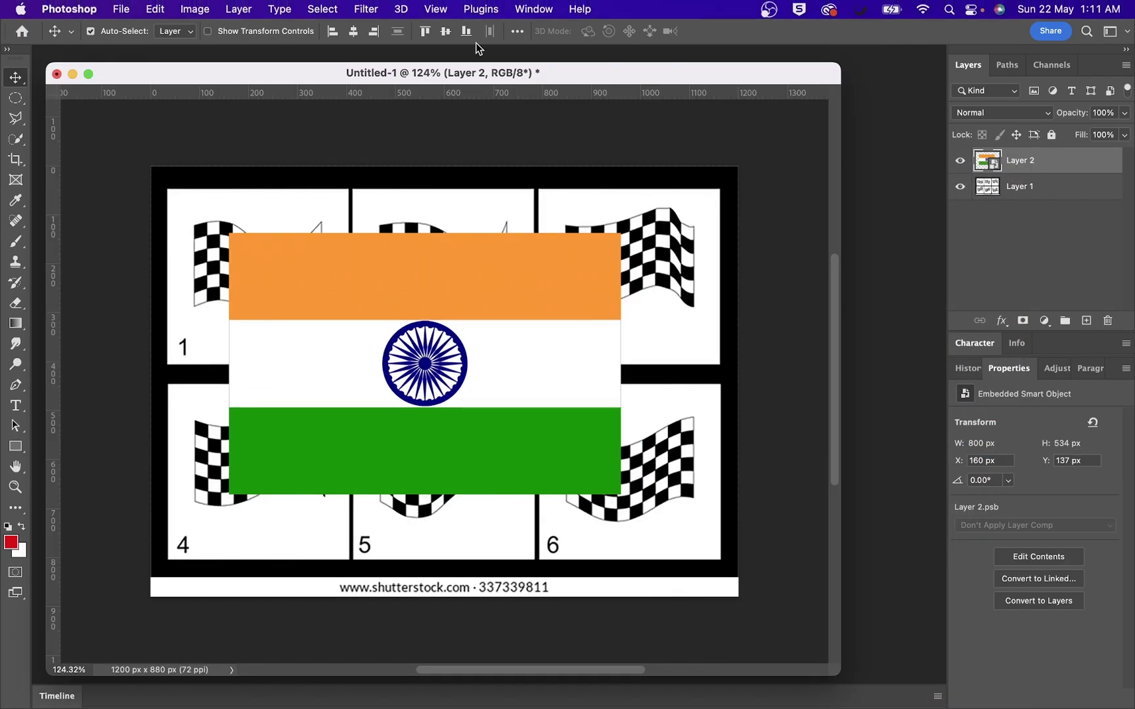
# Scale the Indian flag down over the first checkered flag and lower its opacity to about 57%
pyautogui.press('super+t')
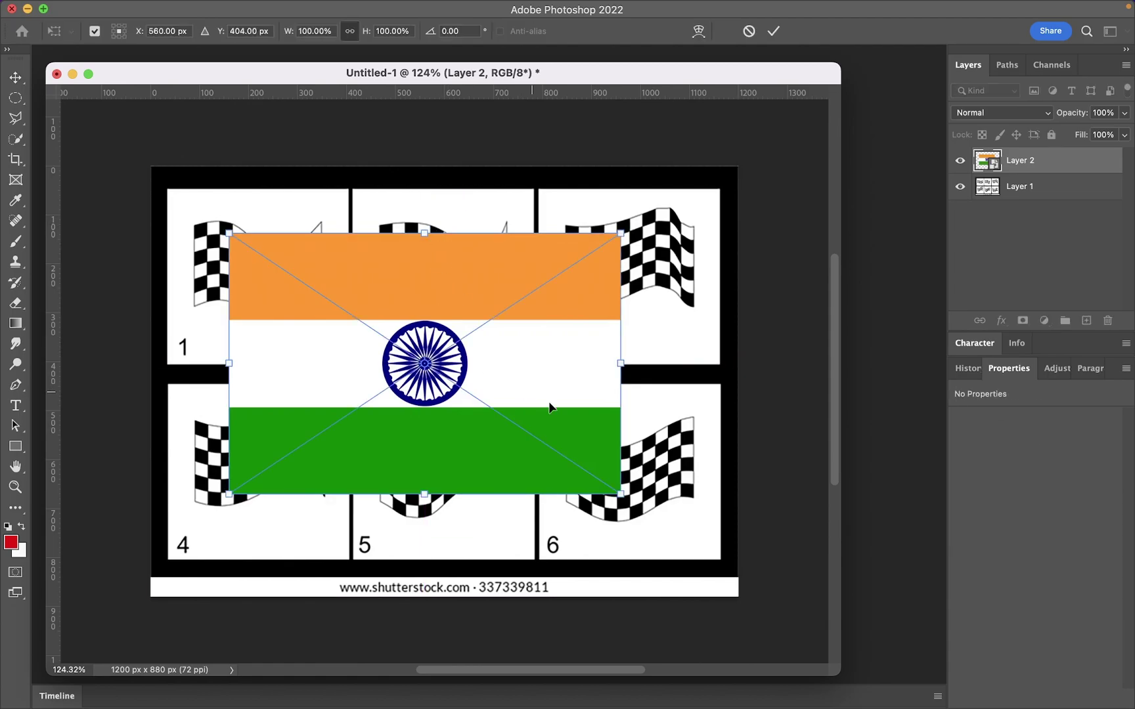
pyautogui.moveTo(528, 365); pyautogui.dragTo(321, 316)
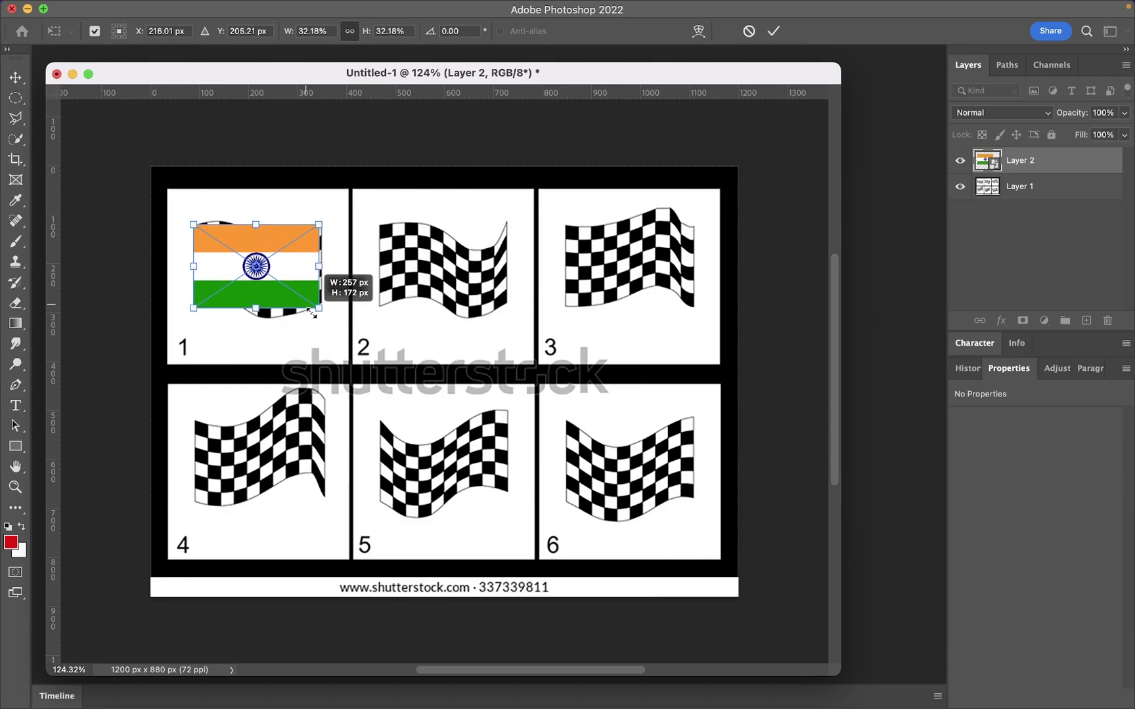
pyautogui.moveTo(323, 317); pyautogui.dragTo(322, 311)
pyautogui.scroll(3, 227, 245)
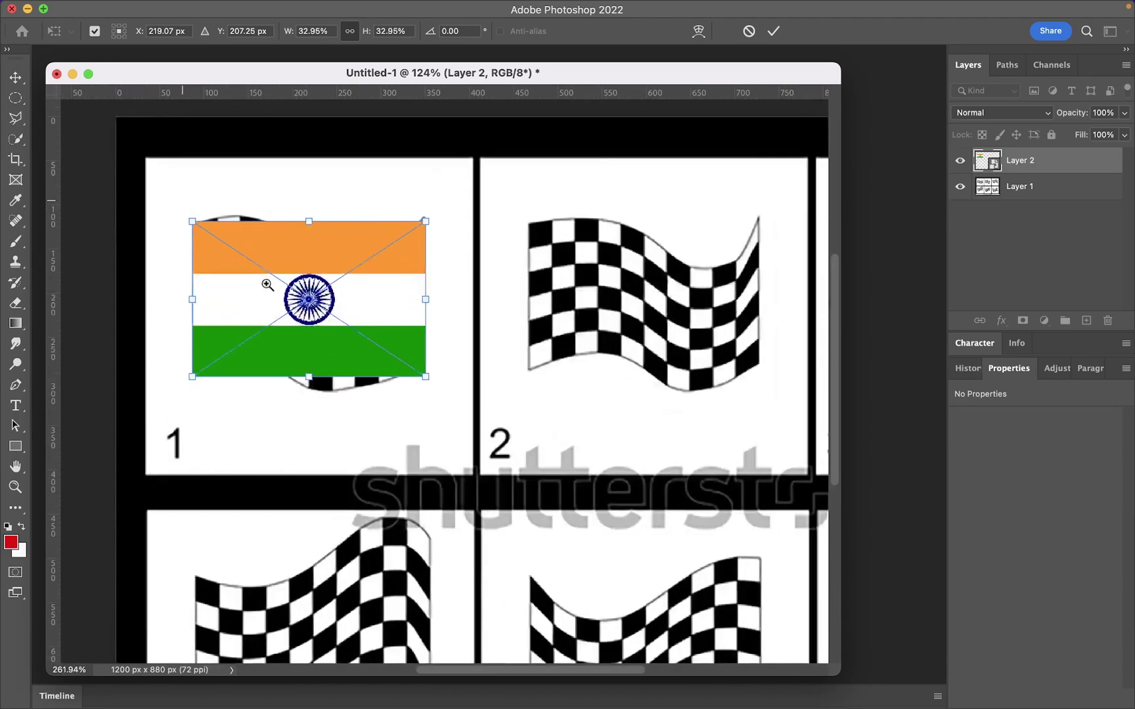
pyautogui.scroll(3, 266, 283)
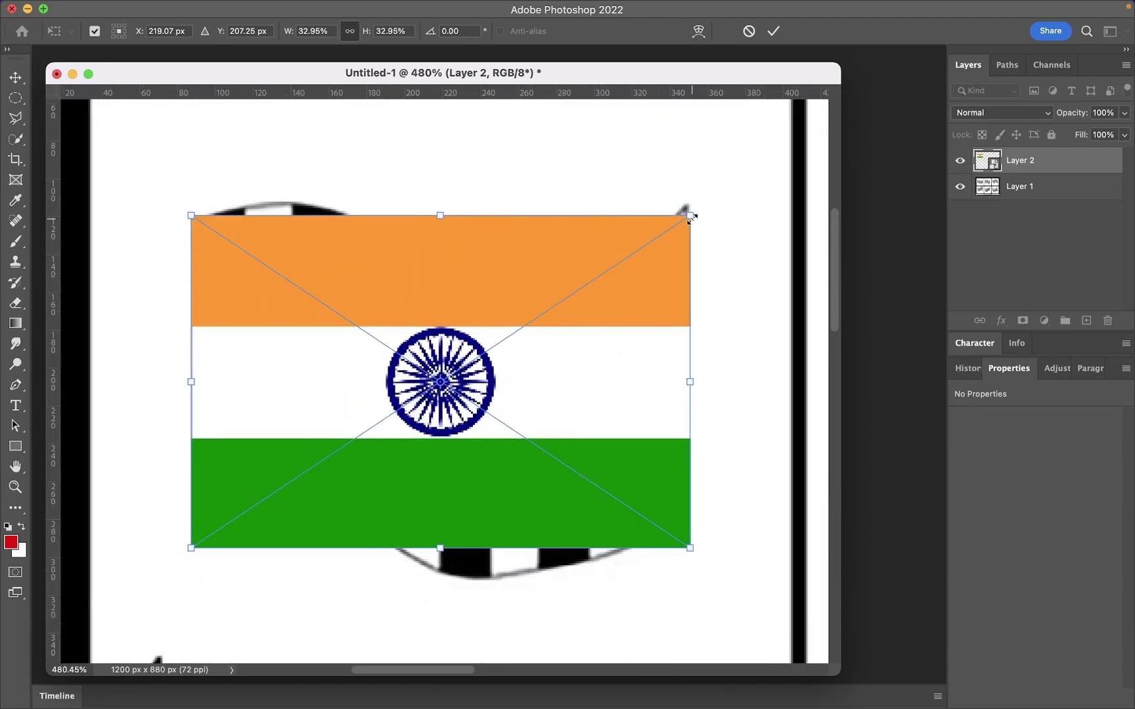
pyautogui.moveTo(690, 216); pyautogui.dragTo(693, 222)
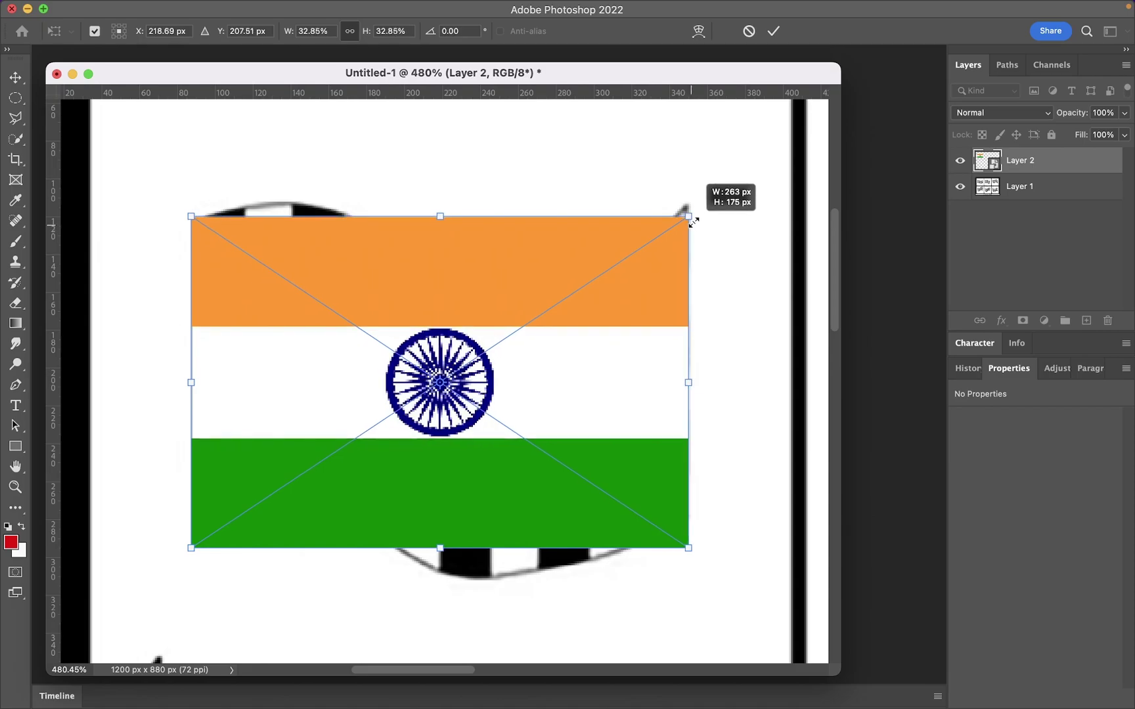
pyautogui.click(1119, 111)
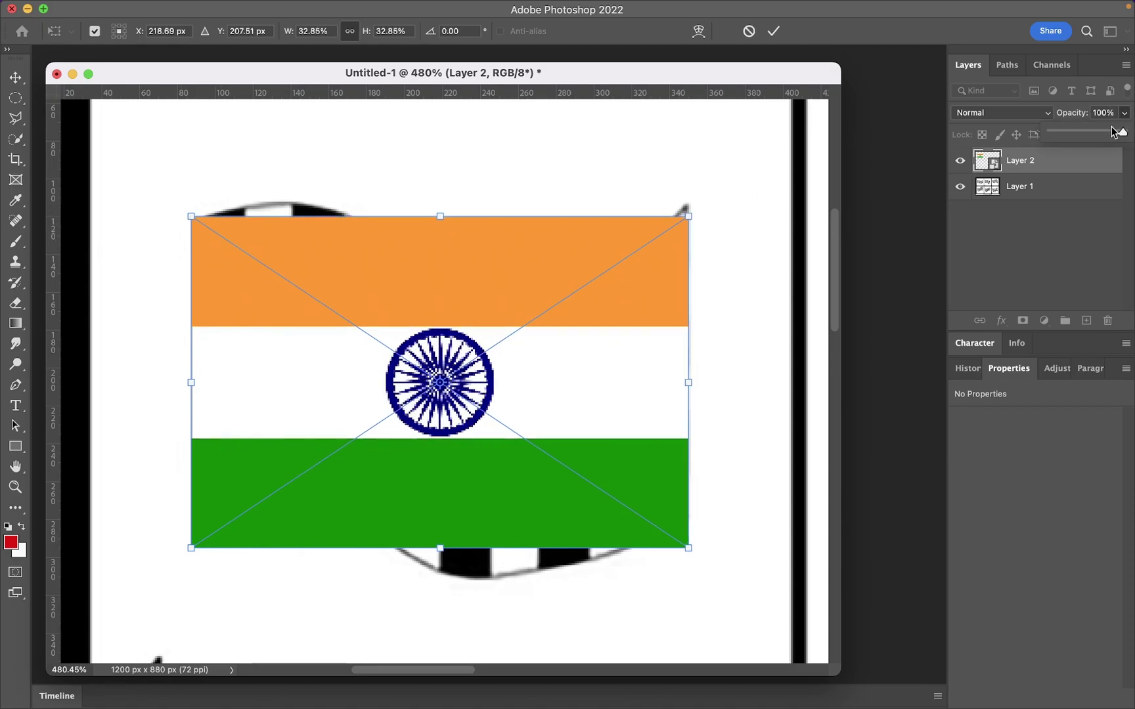
pyautogui.moveTo(1091, 133); pyautogui.dragTo(1090, 133)
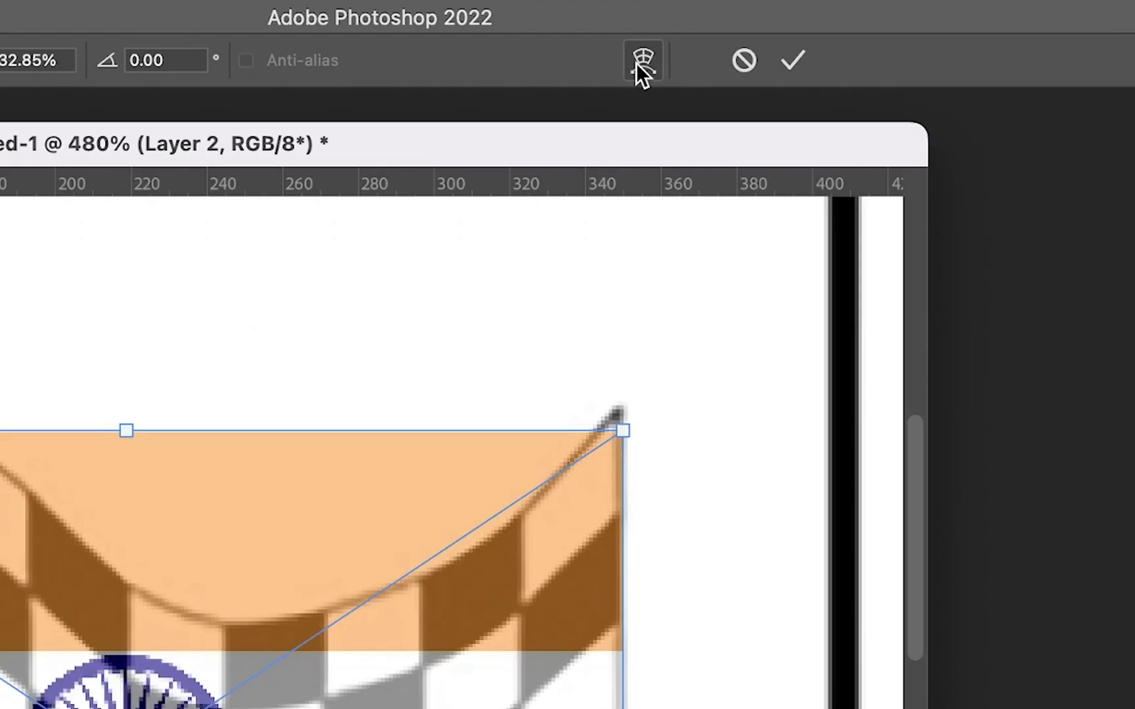
# Switch to Warp and curve the flag's top edge and corners to match checkered flag 1
pyautogui.click(638, 63)
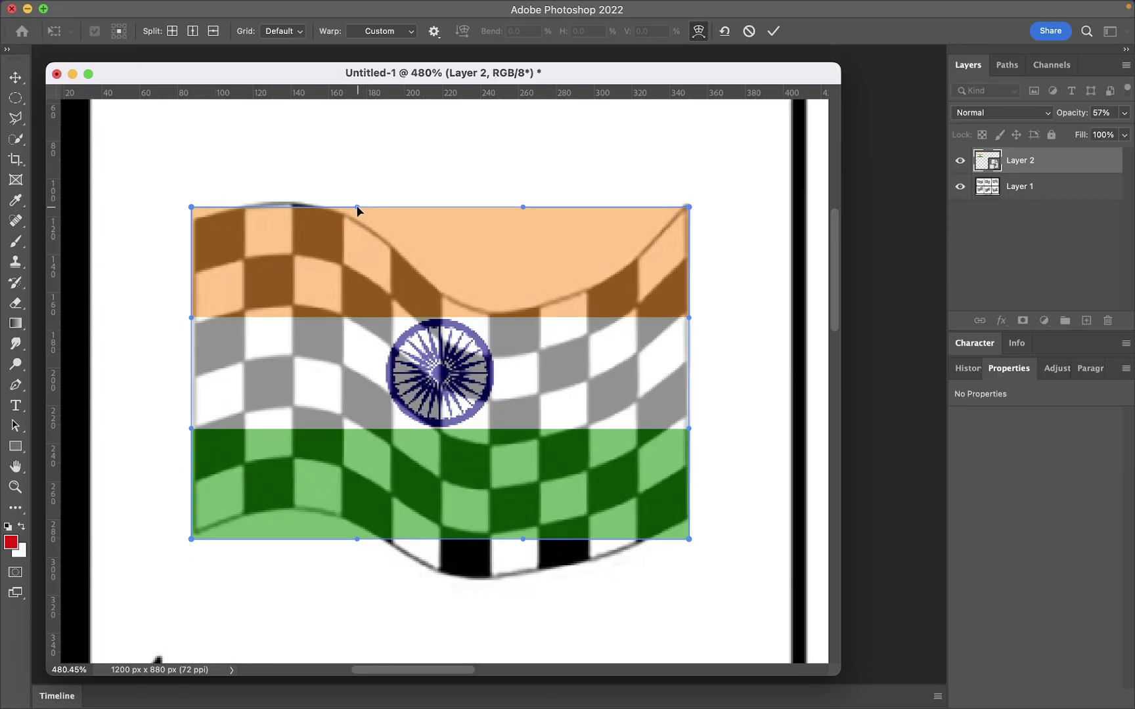
pyautogui.moveTo(356, 207); pyautogui.dragTo(348, 194)
pyautogui.moveTo(523, 206); pyautogui.dragTo(482, 454)
pyautogui.moveTo(349, 194)
pyautogui.mouseDown()
pyautogui.moveTo(423, 154)
pyautogui.moveTo(484, 148)
pyautogui.mouseUp()
pyautogui.moveTo(484, 446)
pyautogui.mouseDown()
pyautogui.moveTo(444, 503)
pyautogui.moveTo(397, 471)
pyautogui.moveTo(385, 476)
pyautogui.mouseUp()
pyautogui.moveTo(484, 150); pyautogui.dragTo(483, 145)
pyautogui.moveTo(192, 209); pyautogui.dragTo(196, 218)
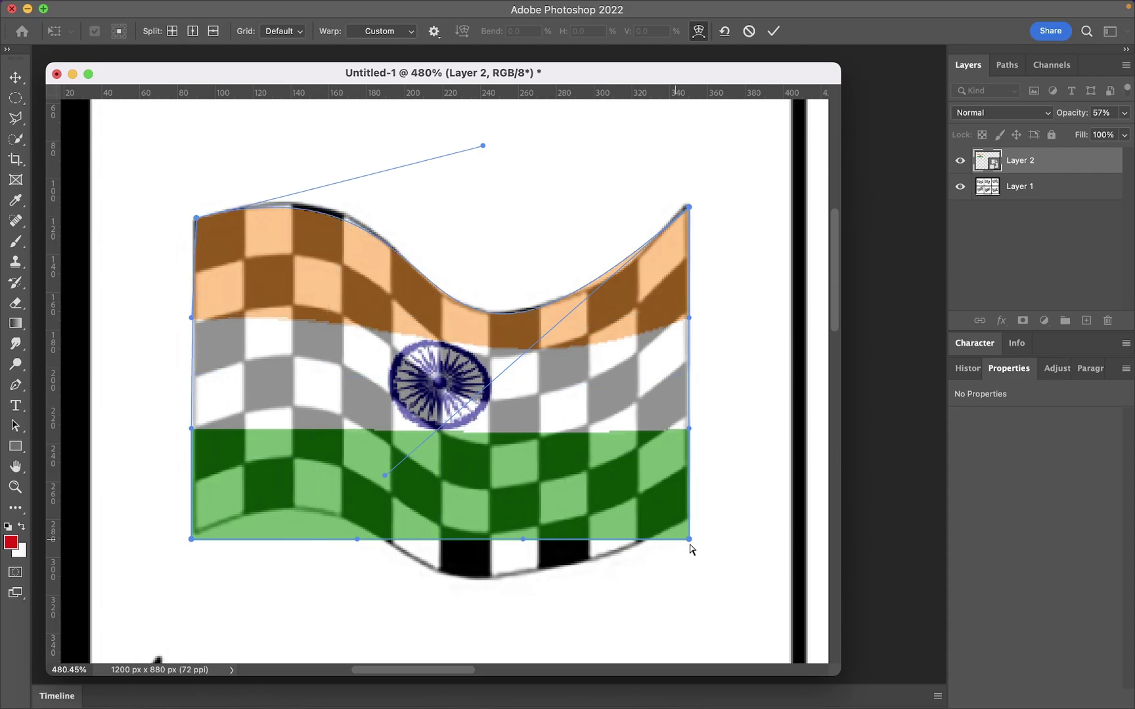
pyautogui.moveTo(689, 539); pyautogui.dragTo(687, 517)
# Bend the flag's bottom edge into an S-curve and refine the wave to match flag 1
pyautogui.moveTo(523, 539); pyautogui.dragTo(528, 624)
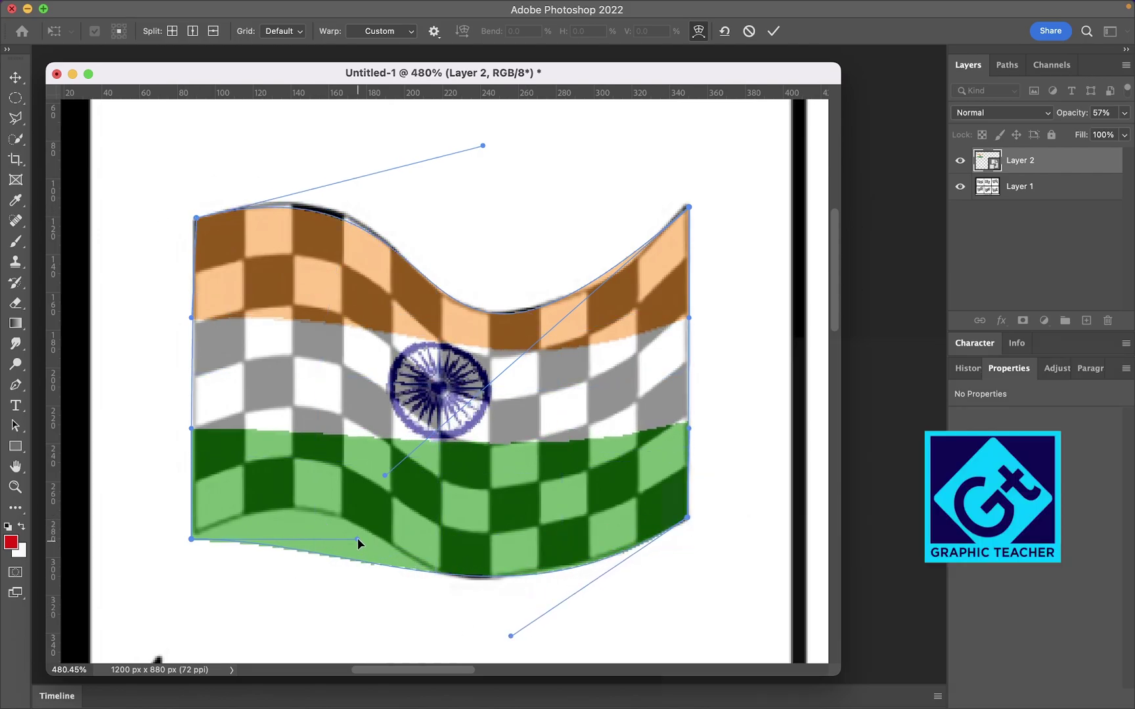
pyautogui.moveTo(356, 540); pyautogui.dragTo(380, 337)
pyautogui.scroll(-3, 460, 460)
pyautogui.moveTo(511, 608); pyautogui.dragTo(372, 629)
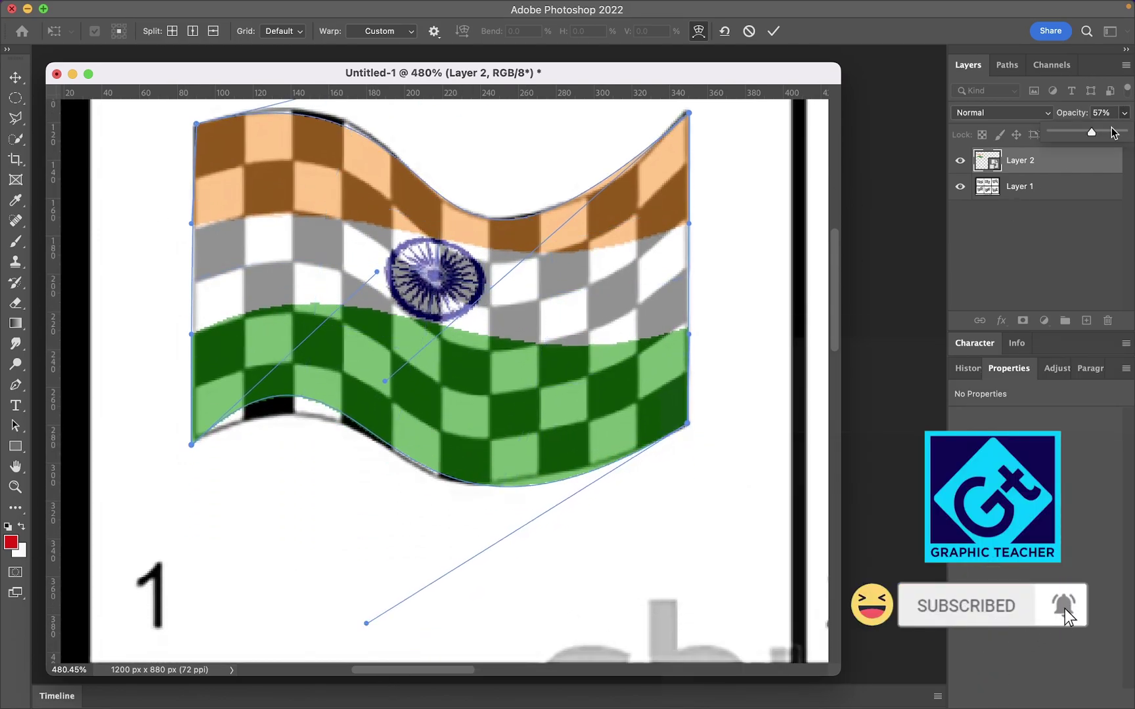
pyautogui.moveTo(376, 272); pyautogui.dragTo(399, 320)
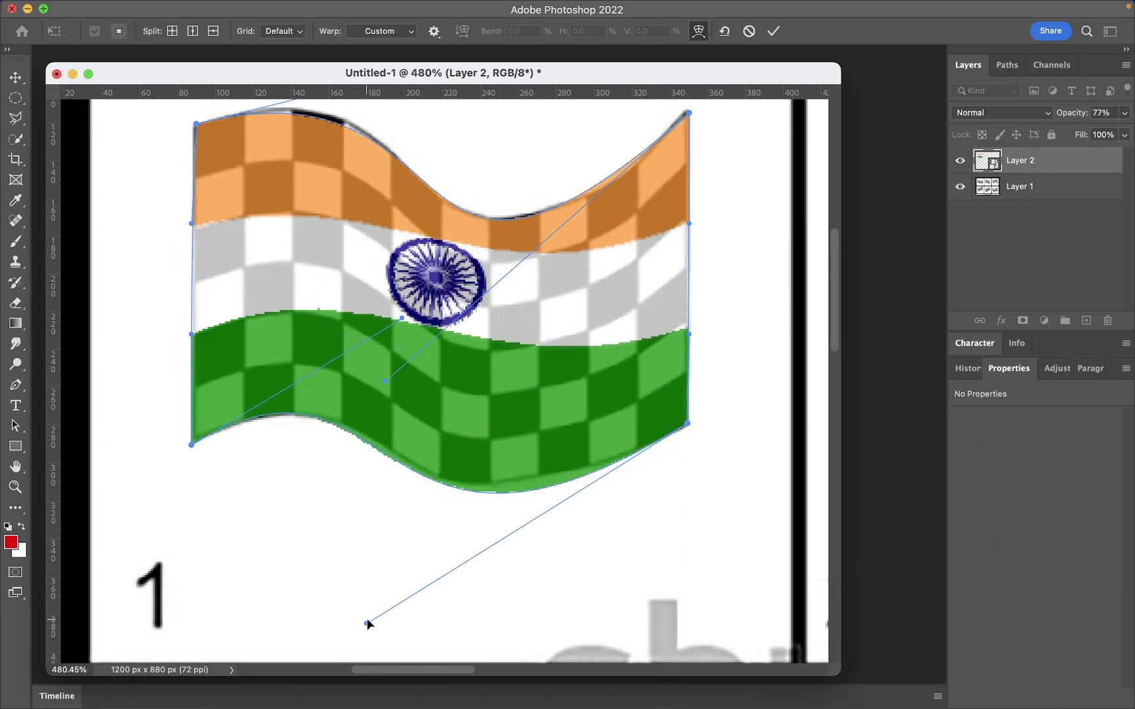
pyautogui.moveTo(366, 621)
pyautogui.mouseDown()
pyautogui.moveTo(398, 603)
pyautogui.moveTo(347, 610)
pyautogui.mouseUp()
pyautogui.moveTo(402, 318); pyautogui.dragTo(425, 321)
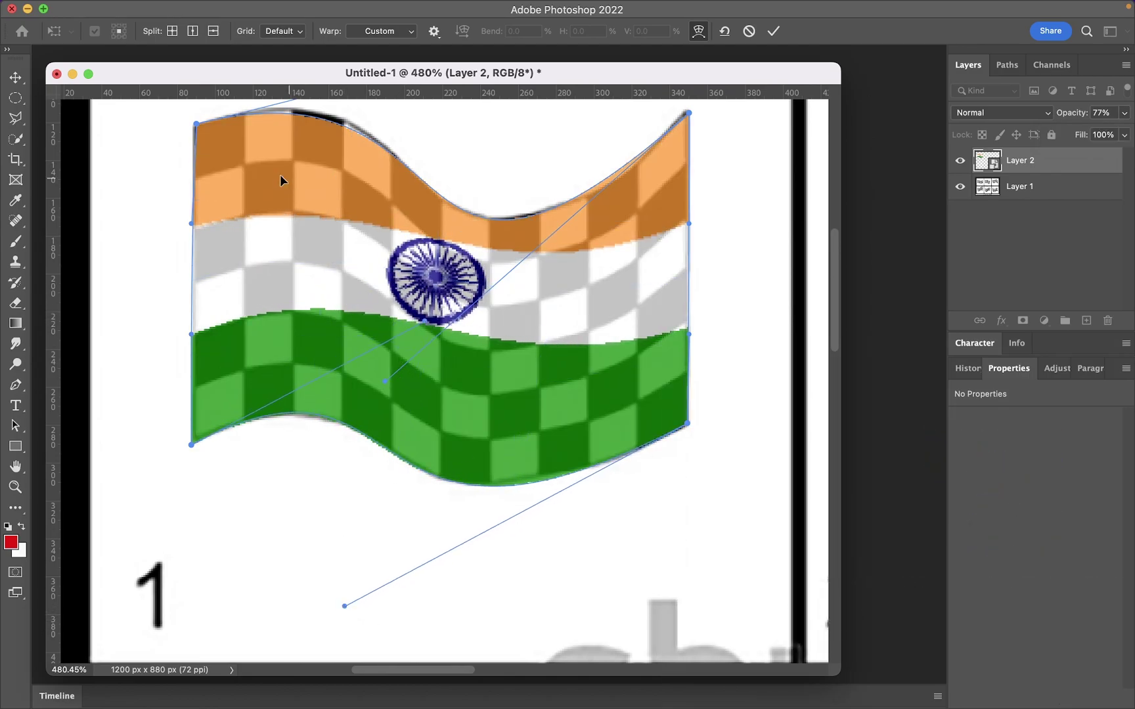
pyautogui.scroll(3, 280, 174)
pyautogui.moveTo(482, 160); pyautogui.dragTo(495, 153)
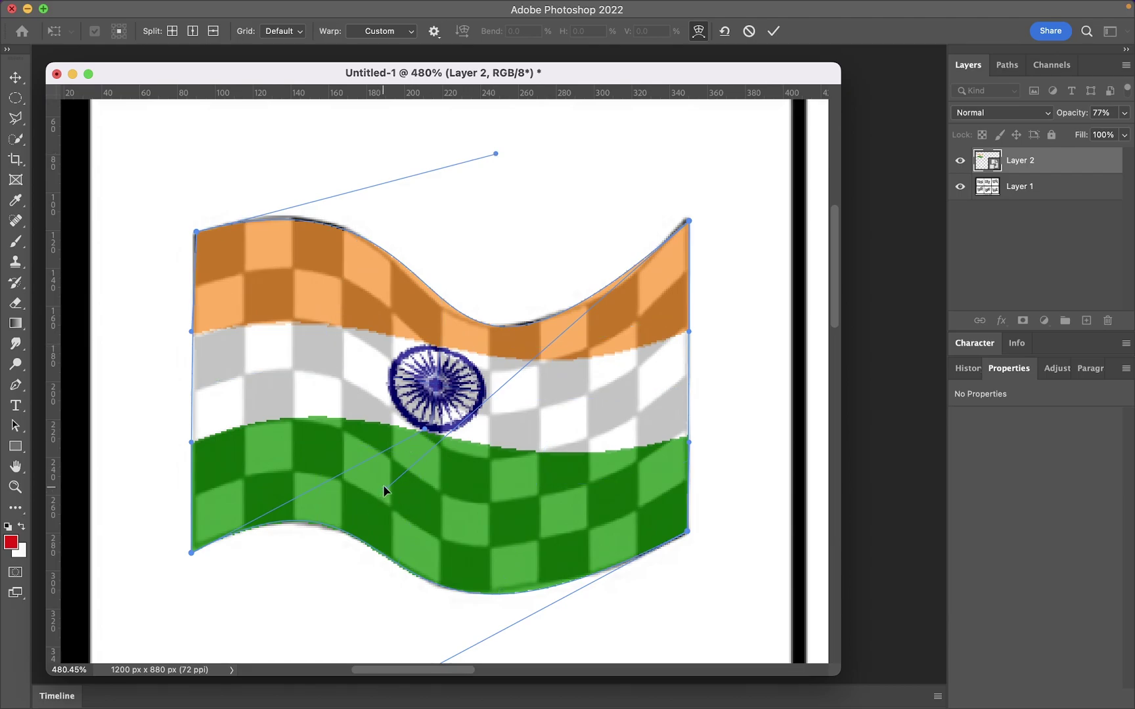
pyautogui.moveTo(384, 490); pyautogui.dragTo(368, 494)
pyautogui.scroll(-1, 554, 511)
# Commit the warp and raise the Indian flag layer back to 100% opacity
pyautogui.press('Return')
pyautogui.click(1020, 186)
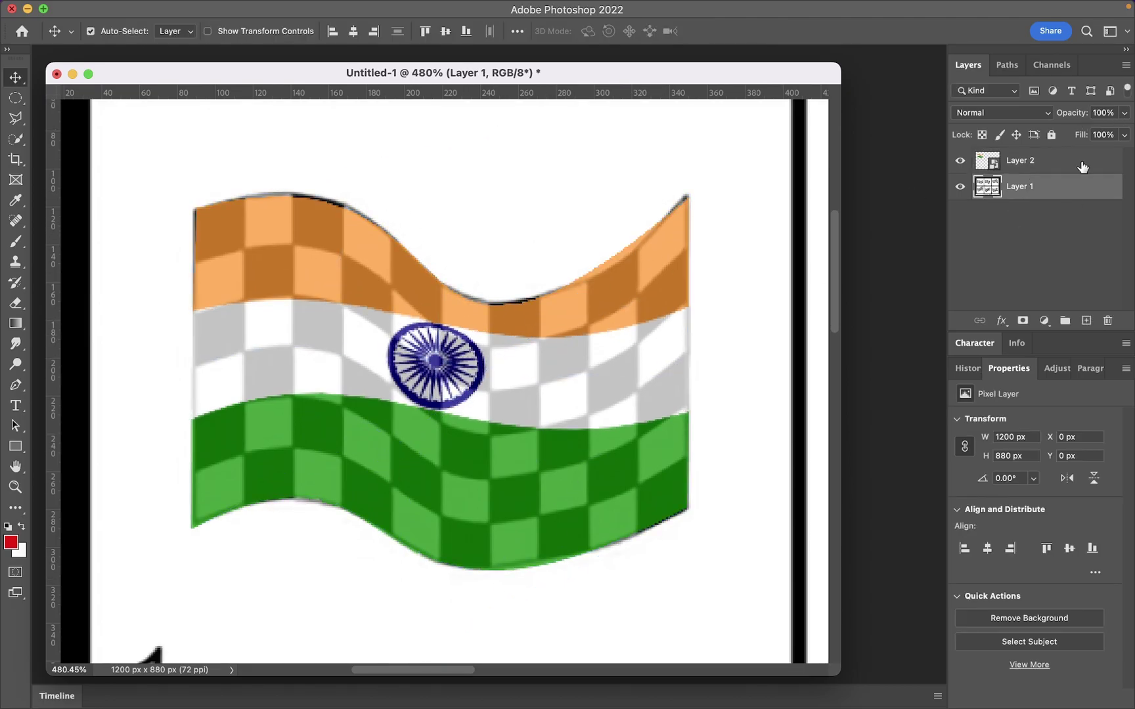
pyautogui.click(1020, 160)
pyautogui.click(1125, 113)
pyautogui.moveTo(1106, 132); pyautogui.dragTo(1124, 132)
pyautogui.scroll(-1, 656, 368)
pyautogui.click(418, 314)
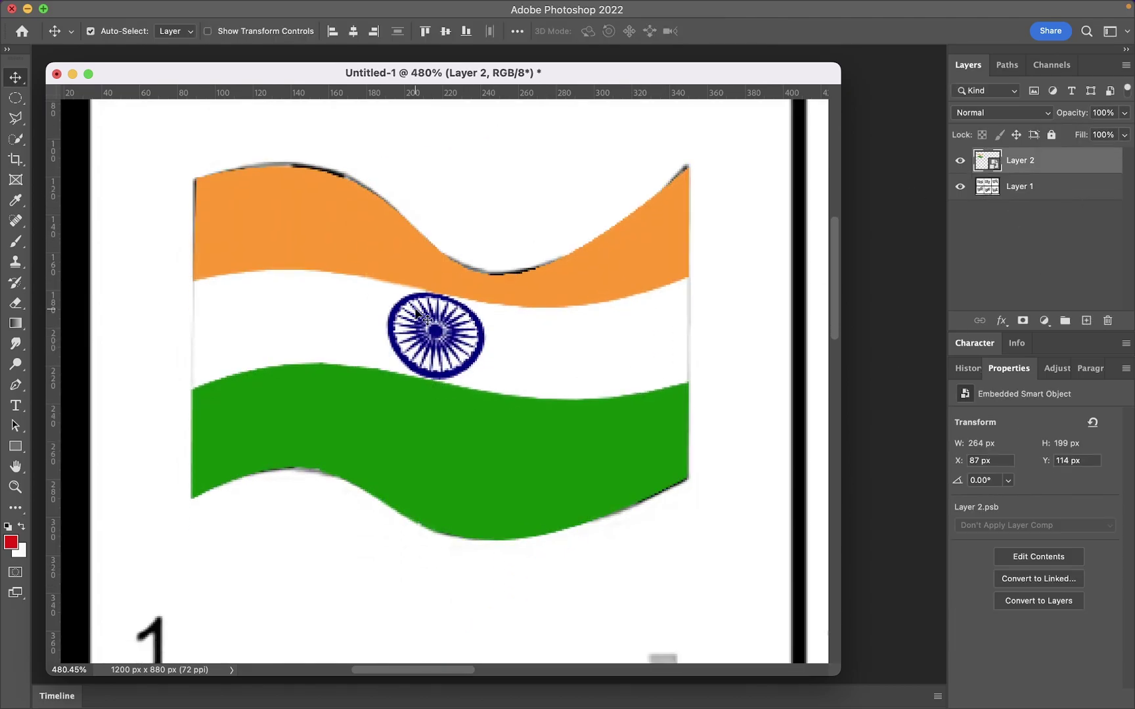
# Re-enter Warp on the flag, bend the white band down, and set guides to Always Show
pyautogui.hotkey('ctrl', 't')
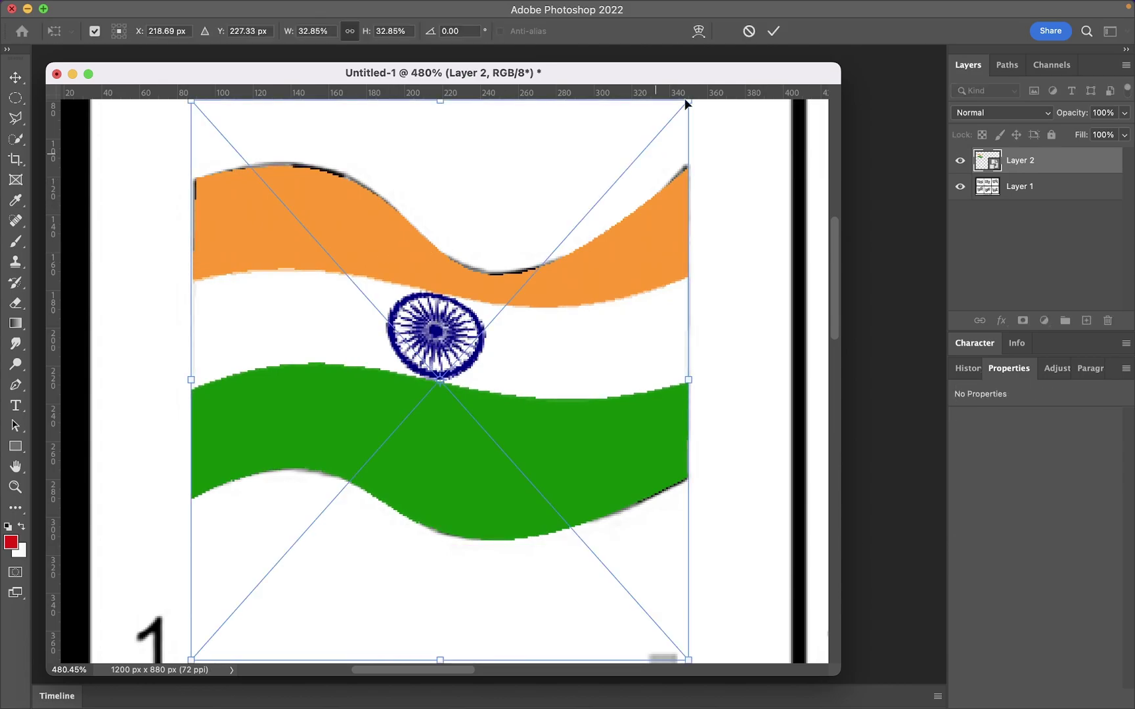
pyautogui.click(699, 31)
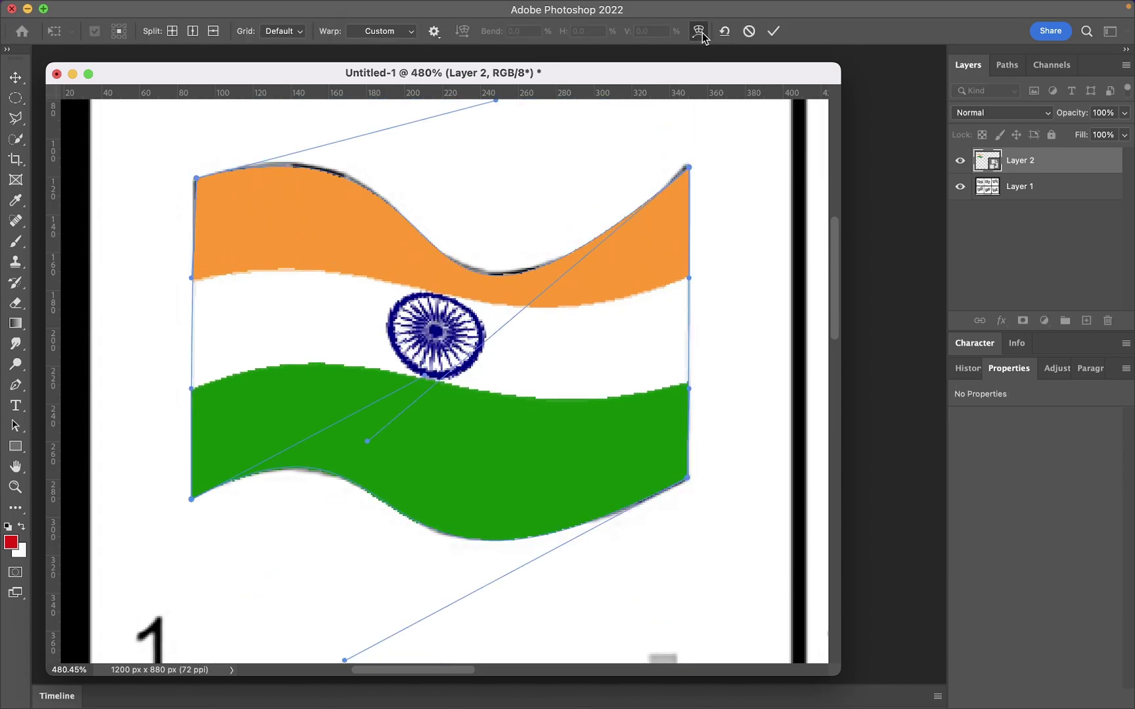
pyautogui.moveTo(338, 281); pyautogui.dragTo(372, 455)
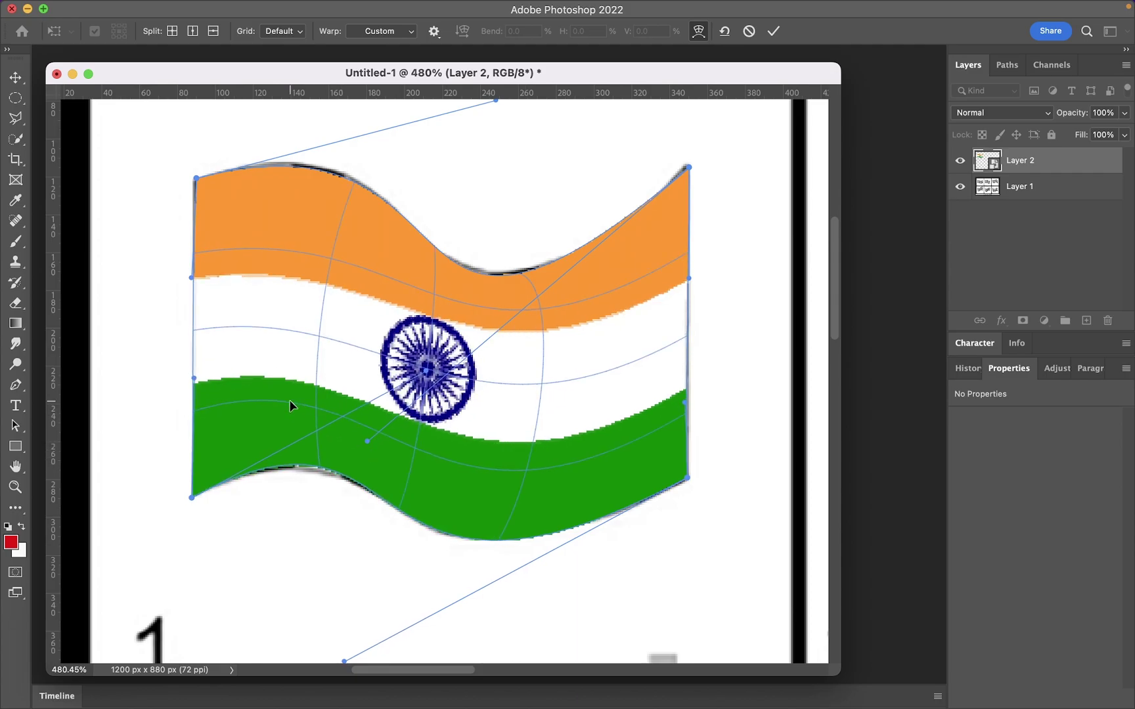
pyautogui.click(282, 31)
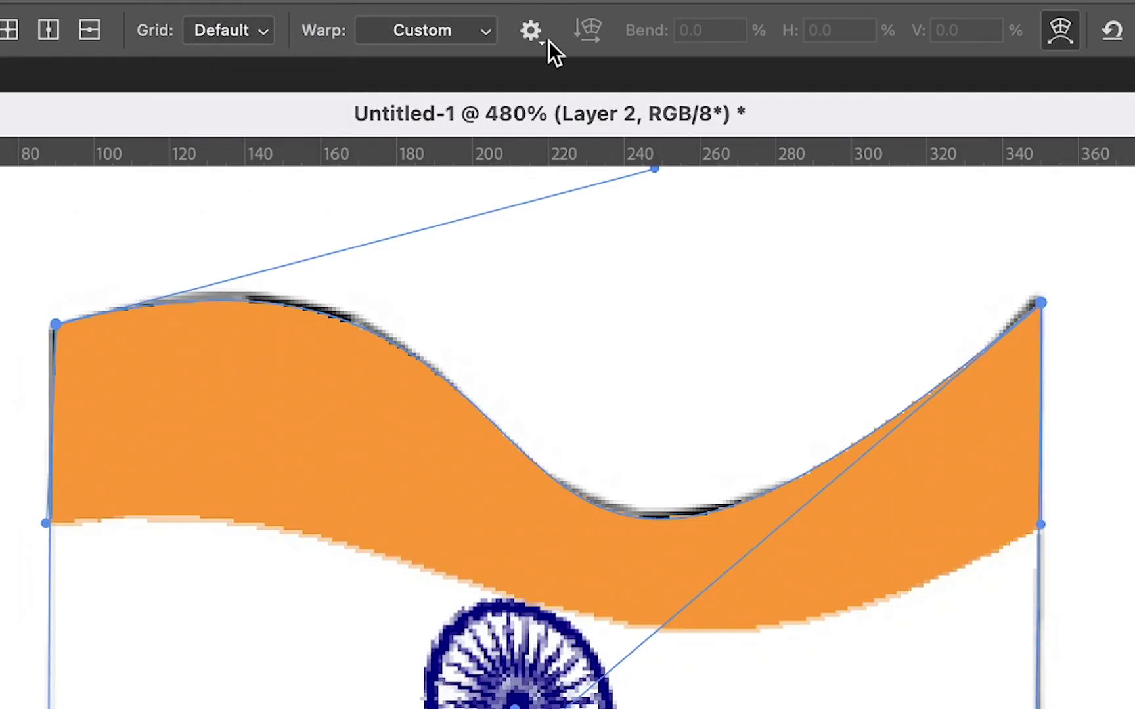
pyautogui.click(532, 33)
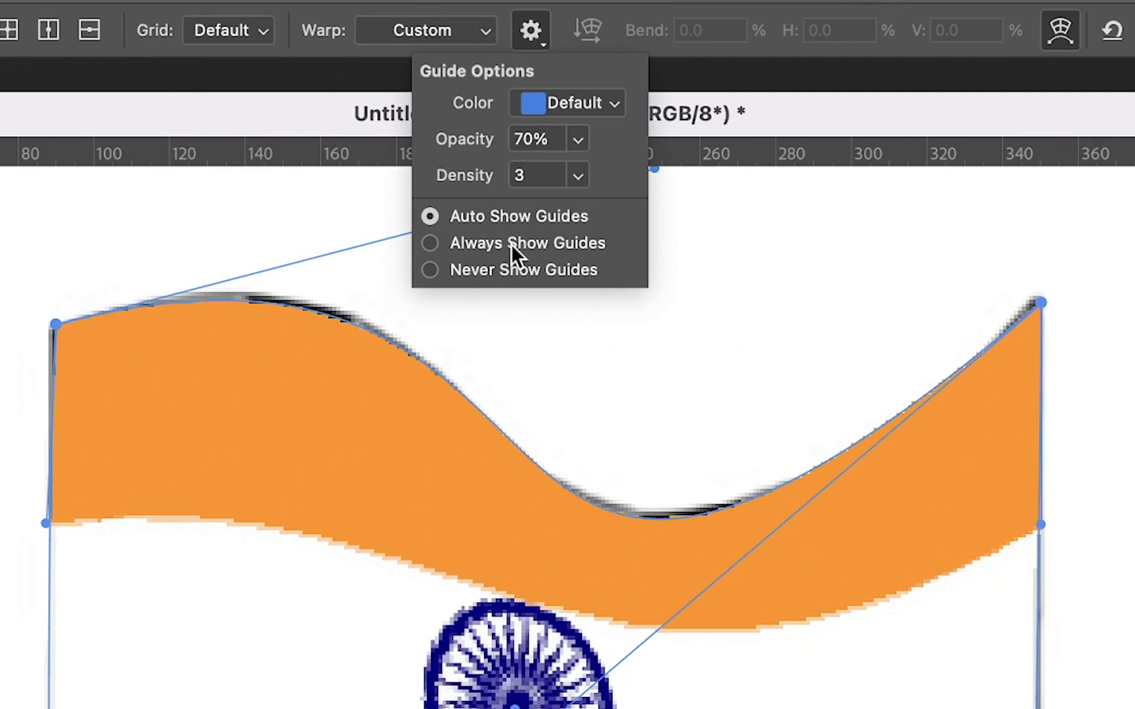
pyautogui.click(430, 244)
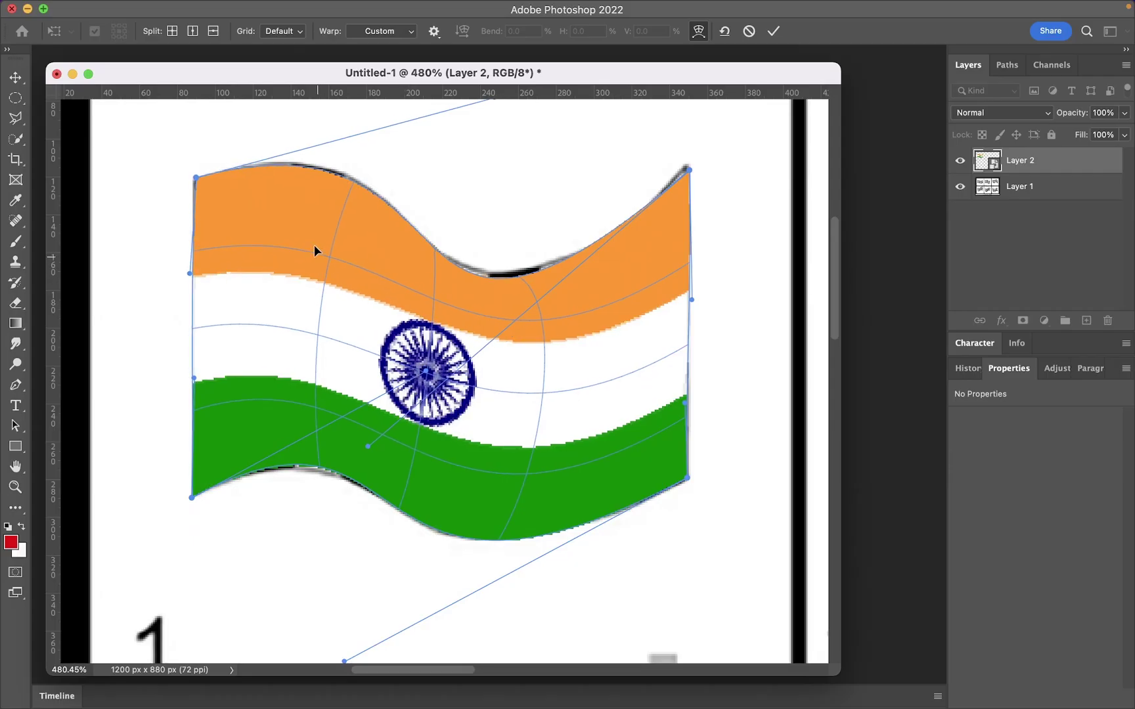
# Reshape the orange, white and green bands and the chakra into a new wave
pyautogui.moveTo(314, 246); pyautogui.dragTo(527, 273)
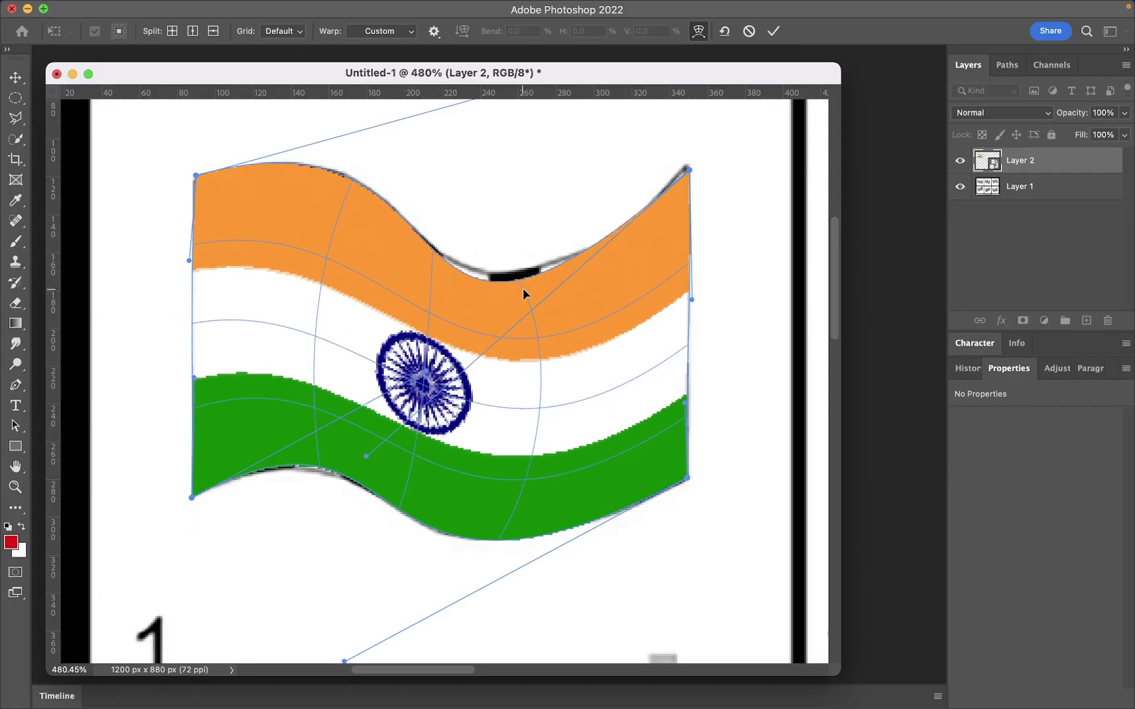
pyautogui.moveTo(287, 247); pyautogui.dragTo(285, 239)
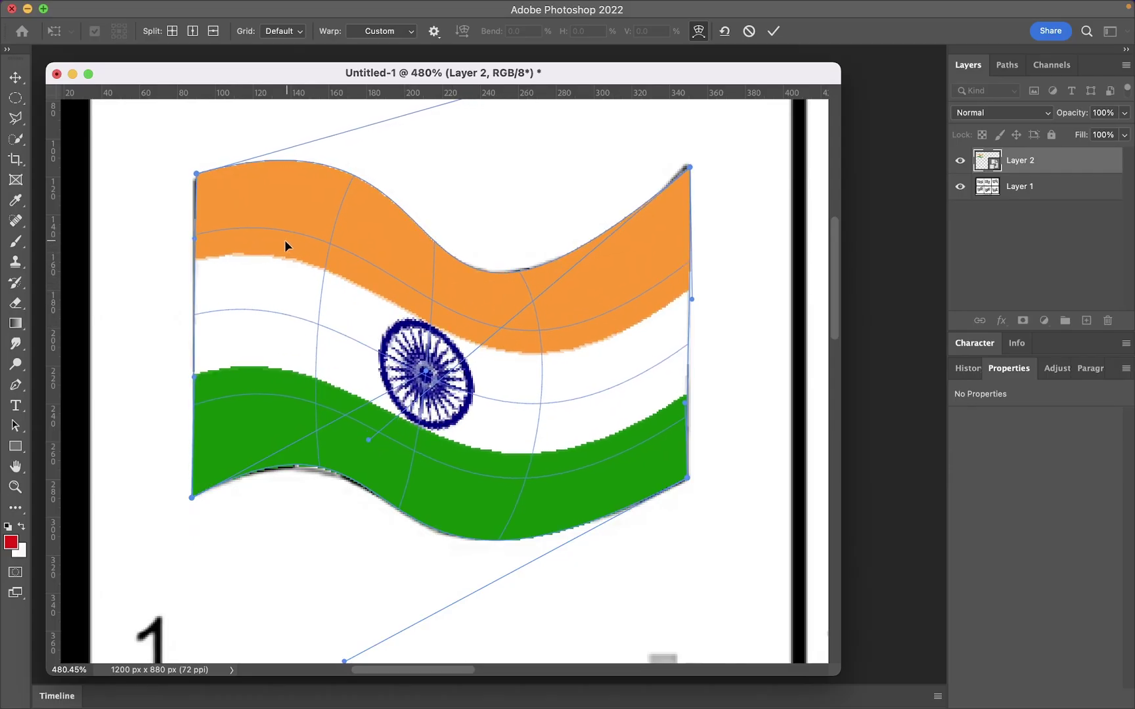
pyautogui.moveTo(522, 350); pyautogui.dragTo(524, 363)
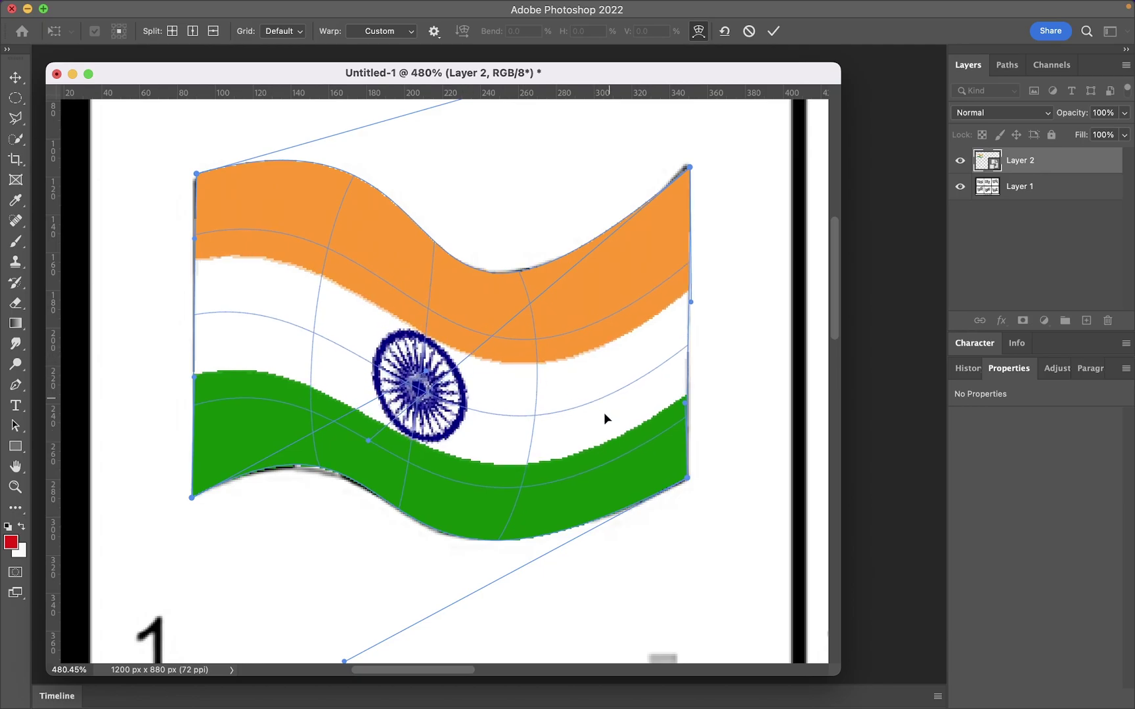
pyautogui.moveTo(682, 305); pyautogui.dragTo(681, 294)
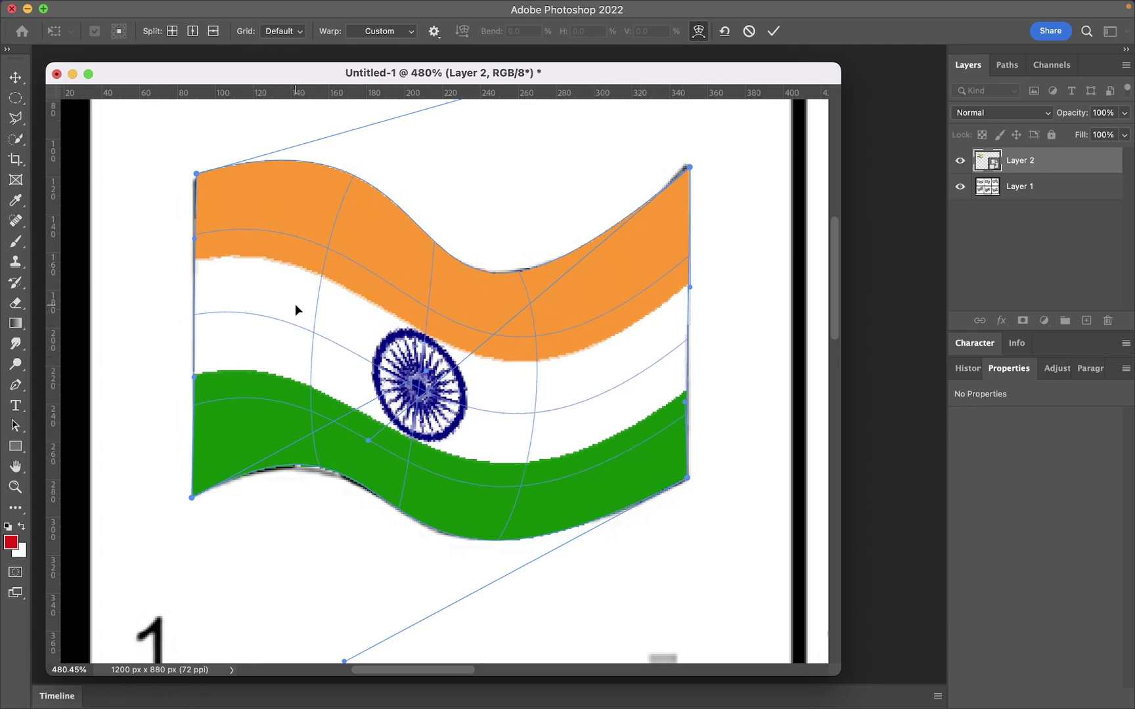
pyautogui.moveTo(295, 310); pyautogui.dragTo(304, 291)
pyautogui.moveTo(195, 174); pyautogui.dragTo(195, 176)
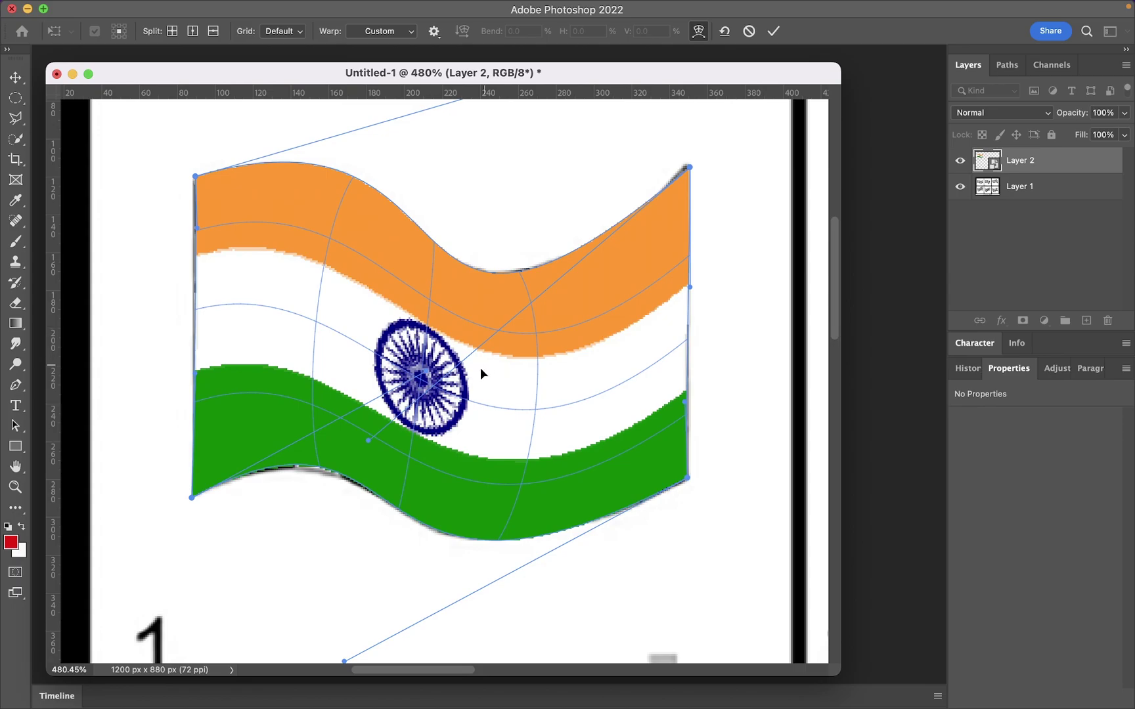
pyautogui.moveTo(468, 371); pyautogui.dragTo(261, 309)
pyautogui.write('Flag 1')
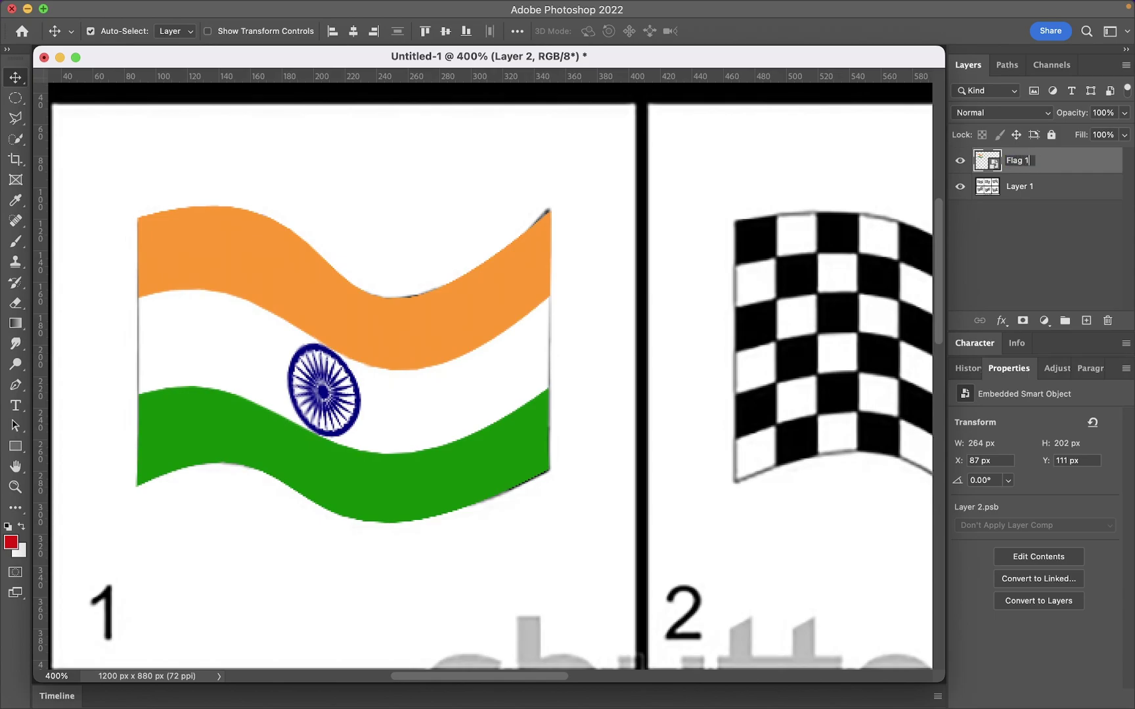
# Name the layer Flag 1, duplicate it as Flag 2, and move the copy into frame 2
pyautogui.click(1039, 215)
pyautogui.click(1039, 160)
pyautogui.rightClick(1047, 162)
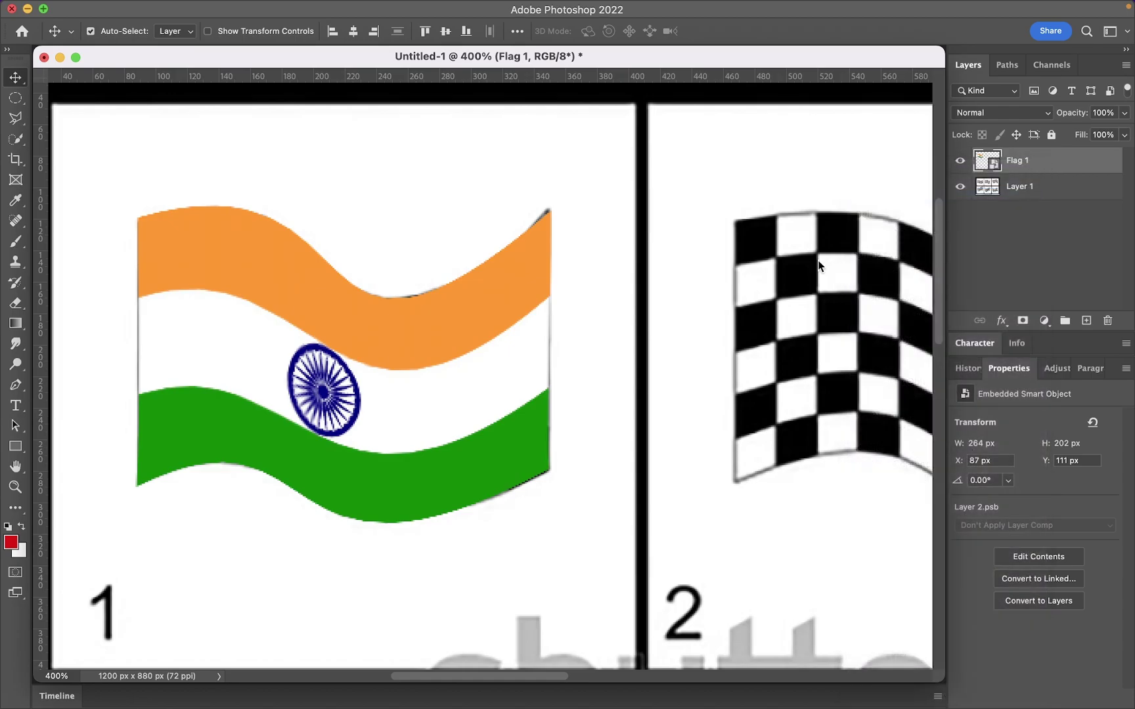
pyautogui.click(885, 196)
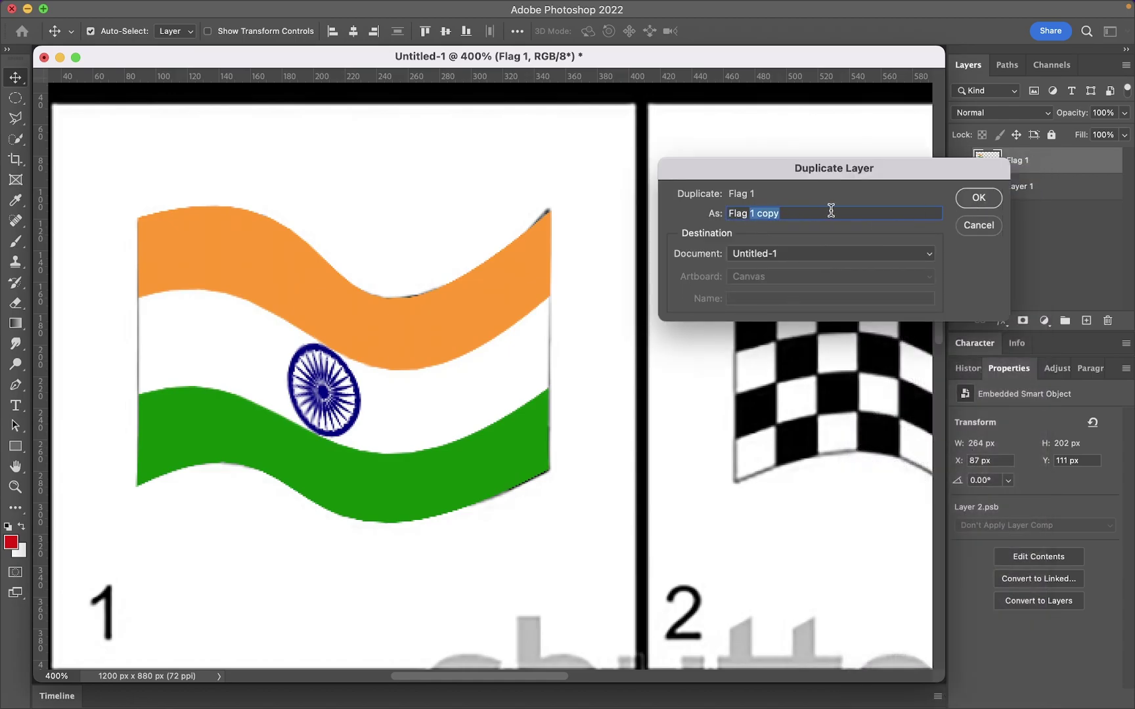
pyautogui.click(967, 197)
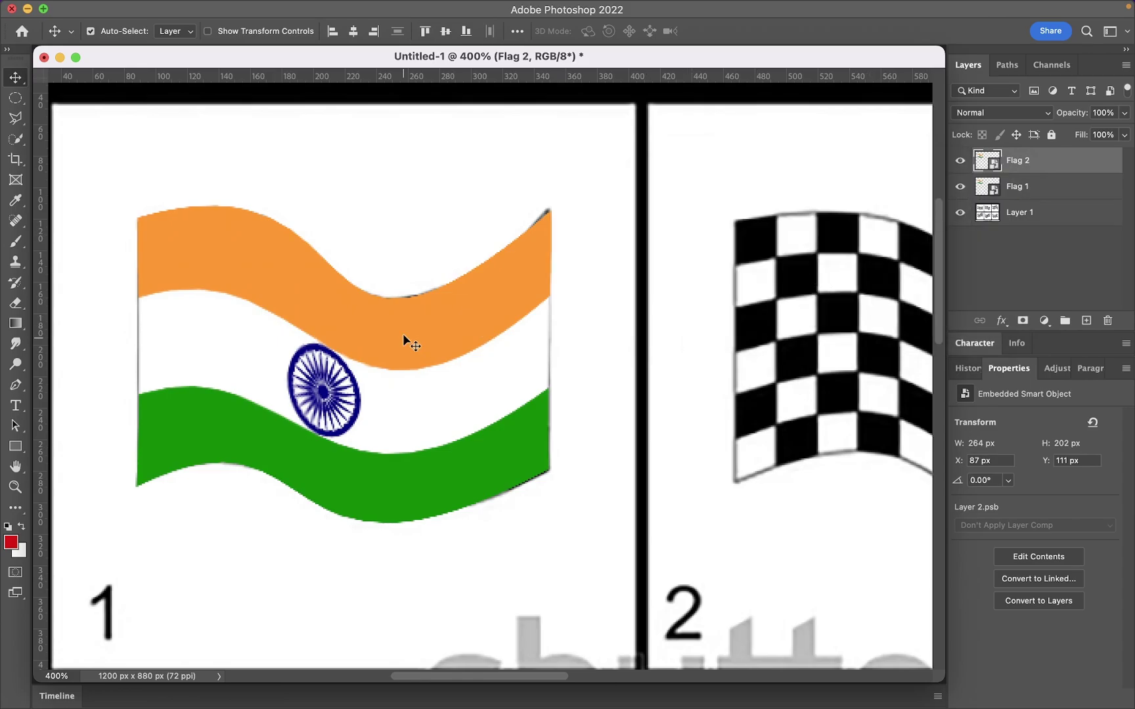
pyautogui.moveTo(182, 316)
pyautogui.mouseDown()
pyautogui.moveTo(939, 314)
pyautogui.moveTo(130, 313)
pyautogui.mouseUp()
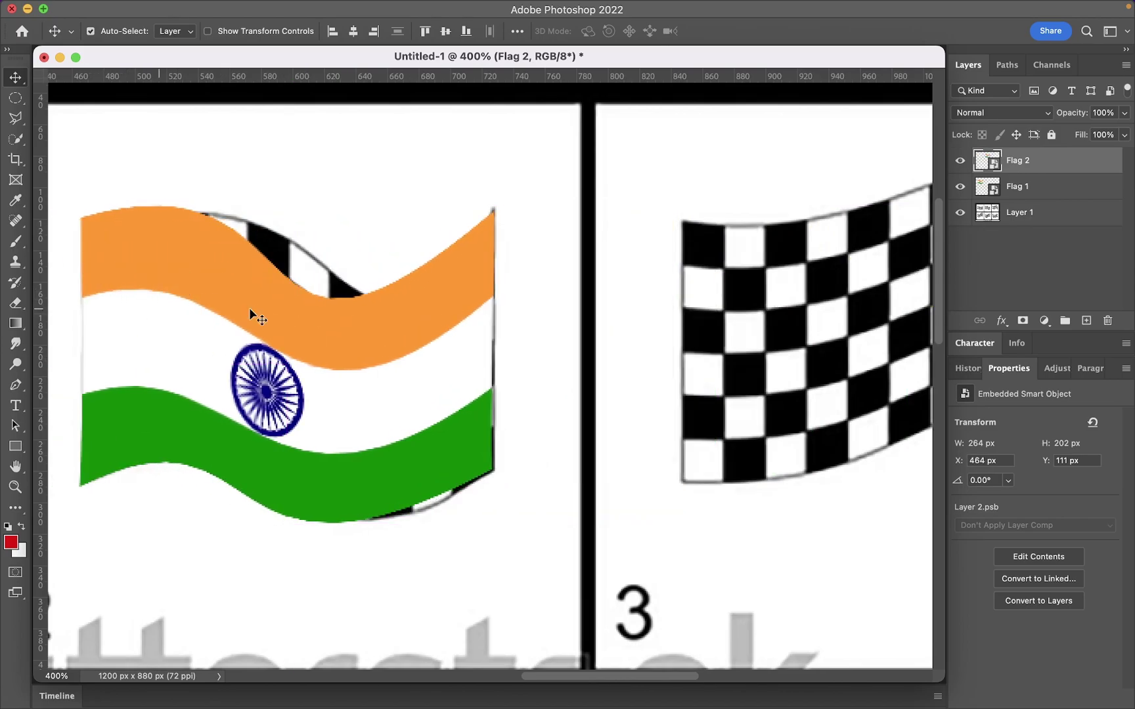
# Set Flag 2's opacity to 71% so the checkered flag shows through
pyautogui.click(1123, 113)
pyautogui.moveTo(1104, 134); pyautogui.dragTo(1103, 135)
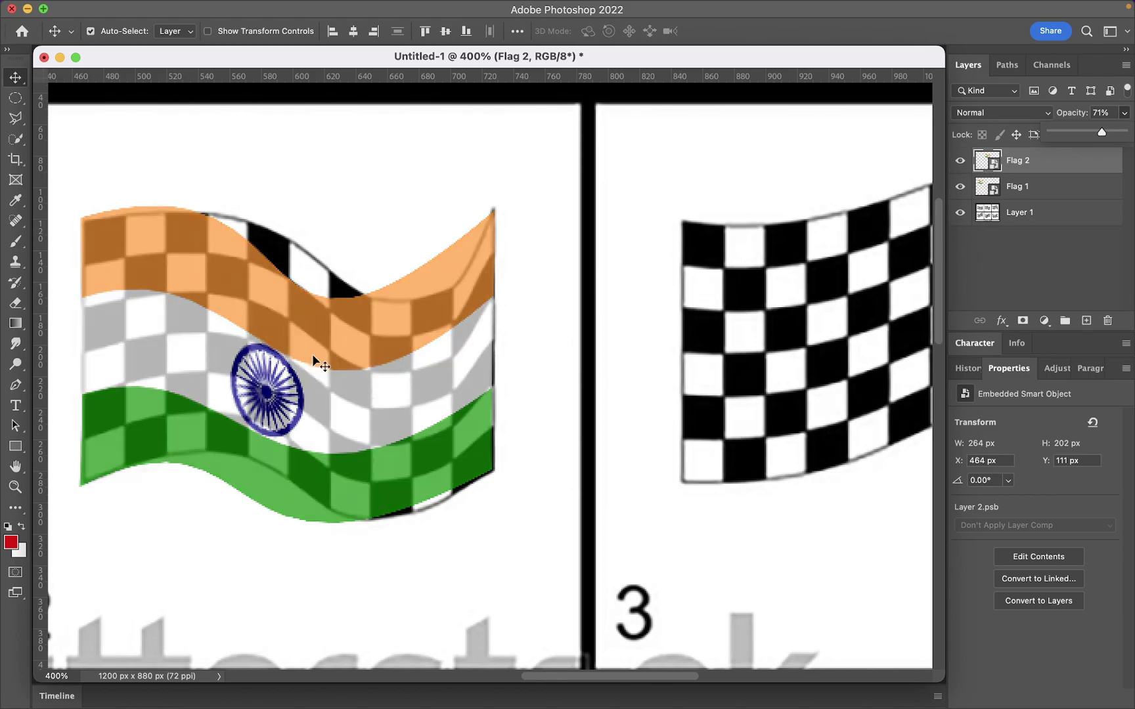
pyautogui.moveTo(360, 317); pyautogui.dragTo(572, 296)
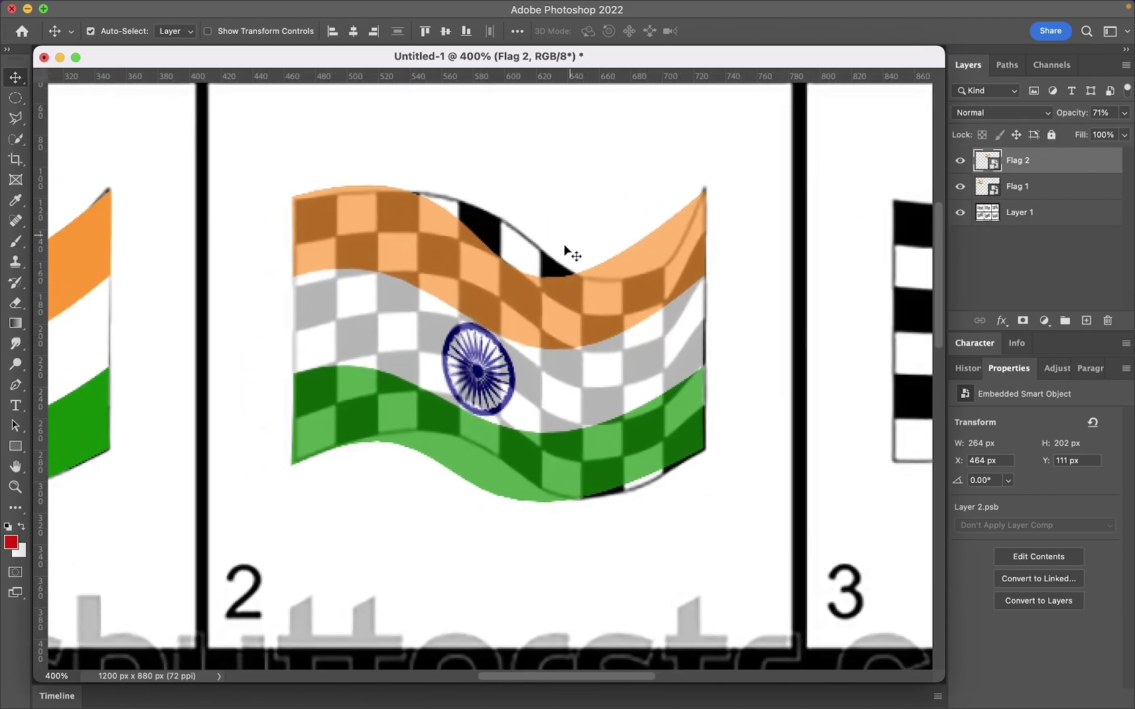
# Warp Flag 2's top curve, chakra and lower part toward the frame 2 checkered flag
pyautogui.hotkey('ctrl', 't')
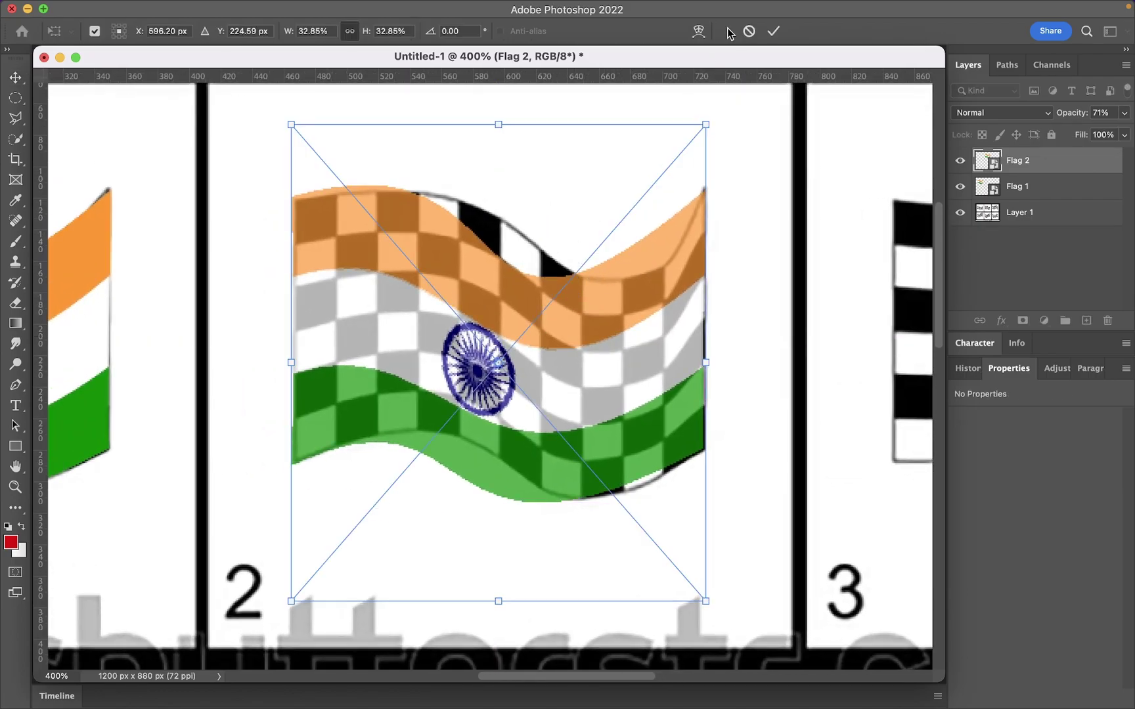
pyautogui.click(698, 31)
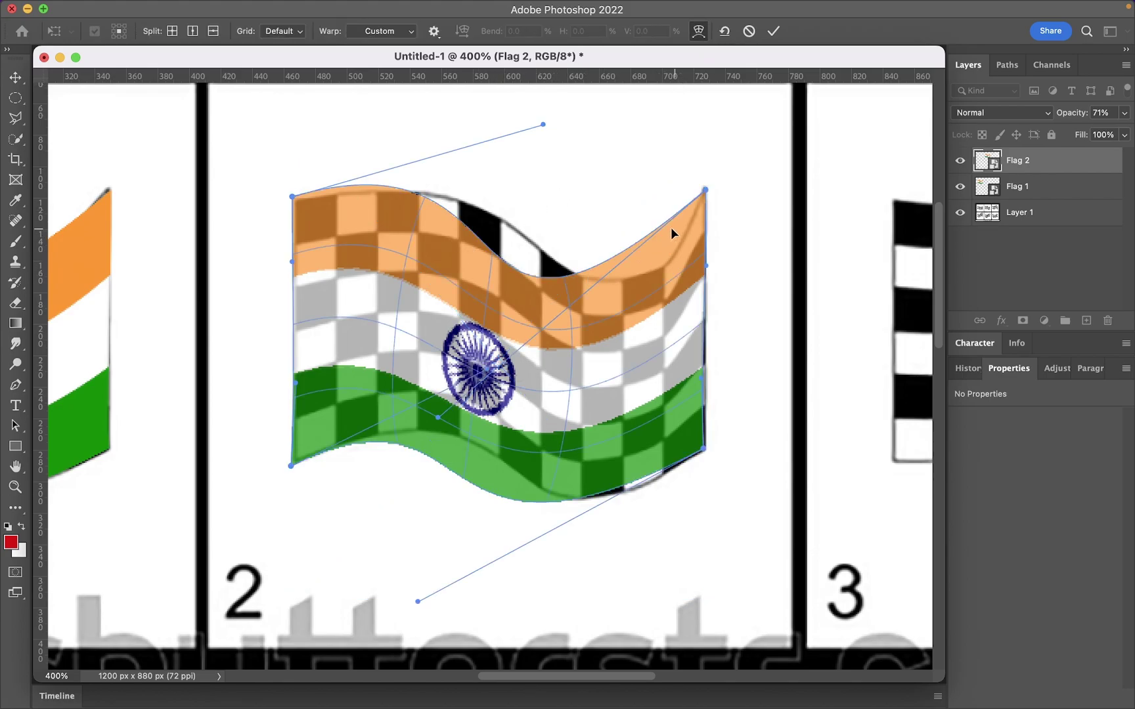
pyautogui.moveTo(671, 227); pyautogui.dragTo(621, 415)
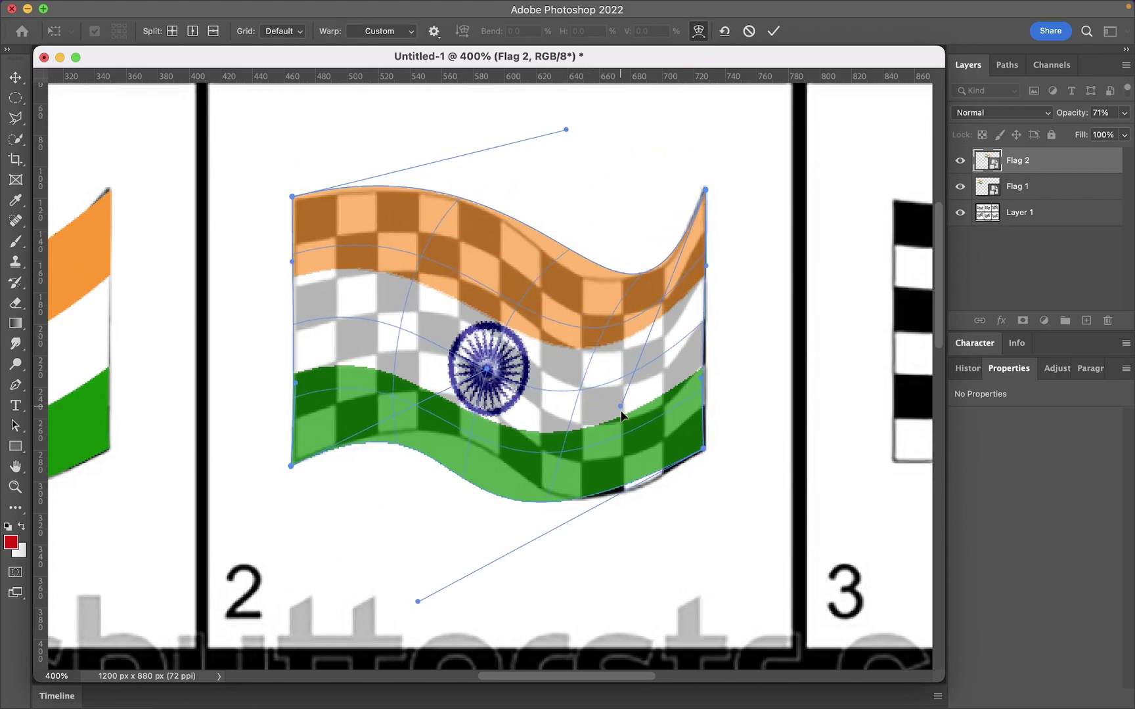
pyautogui.moveTo(566, 129); pyautogui.dragTo(561, 135)
pyautogui.moveTo(596, 267); pyautogui.dragTo(540, 269)
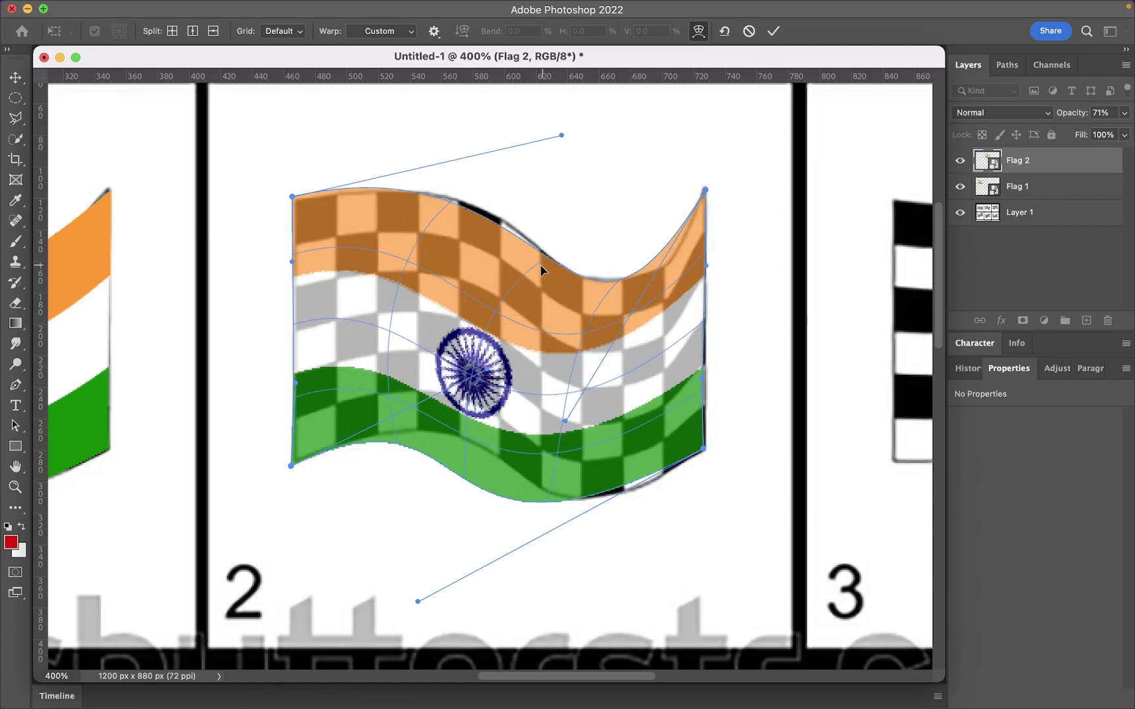
pyautogui.moveTo(563, 138); pyautogui.dragTo(560, 130)
pyautogui.moveTo(504, 373); pyautogui.dragTo(599, 343)
pyautogui.moveTo(417, 602); pyautogui.dragTo(458, 604)
# Restore Flag 2 to 100% opacity and refine its band widths and wave curves
pyautogui.click(1125, 112)
pyautogui.moveTo(1102, 132); pyautogui.dragTo(1125, 132)
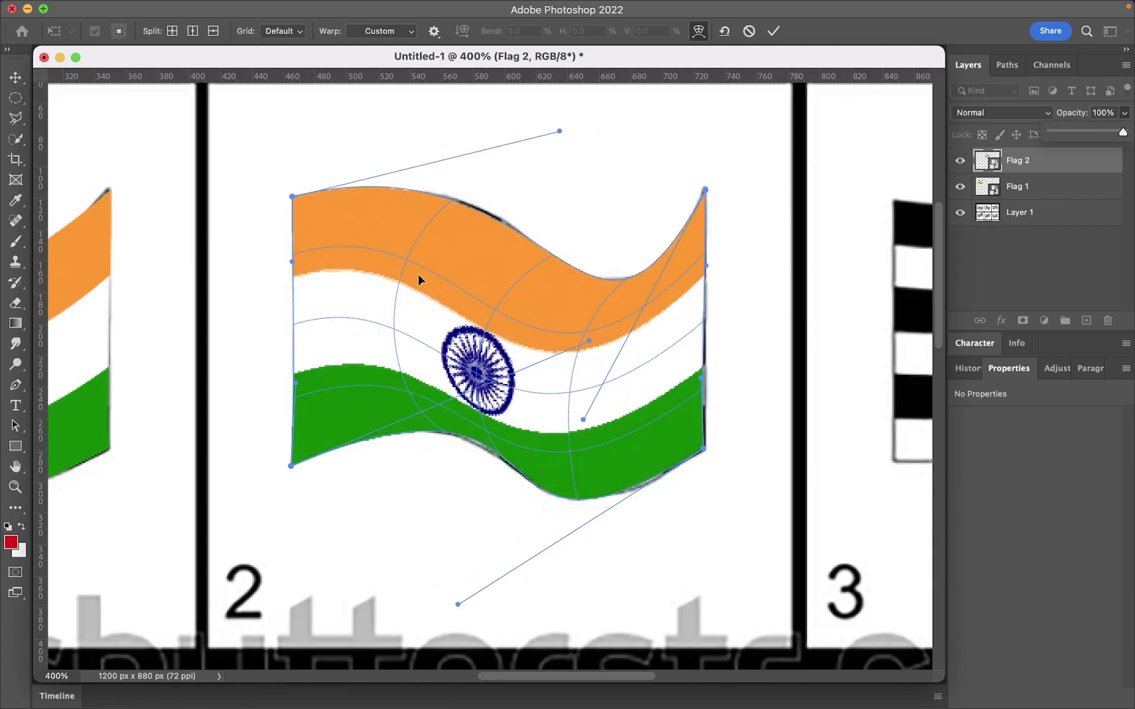
pyautogui.moveTo(419, 279); pyautogui.dragTo(674, 304)
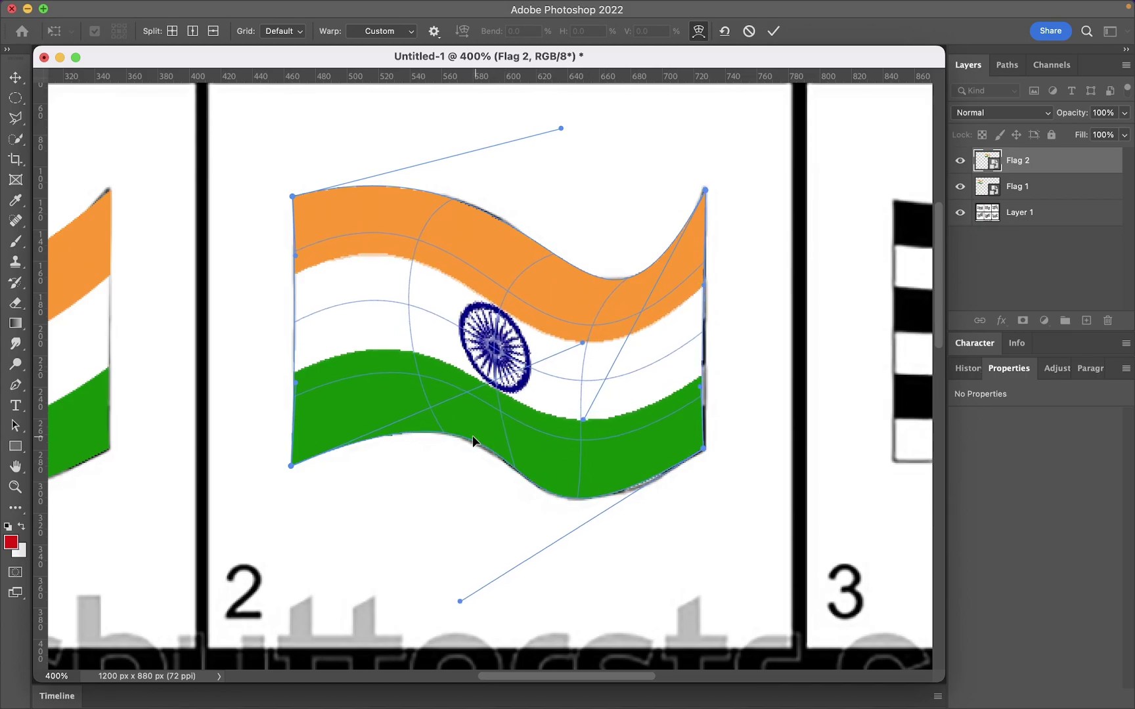
pyautogui.moveTo(472, 440); pyautogui.dragTo(480, 447)
pyautogui.moveTo(460, 601)
pyautogui.mouseDown()
pyautogui.moveTo(484, 587)
pyautogui.moveTo(485, 597)
pyautogui.mouseUp()
pyautogui.moveTo(400, 276)
pyautogui.mouseDown()
pyautogui.moveTo(677, 330)
pyautogui.moveTo(630, 348)
pyautogui.mouseUp()
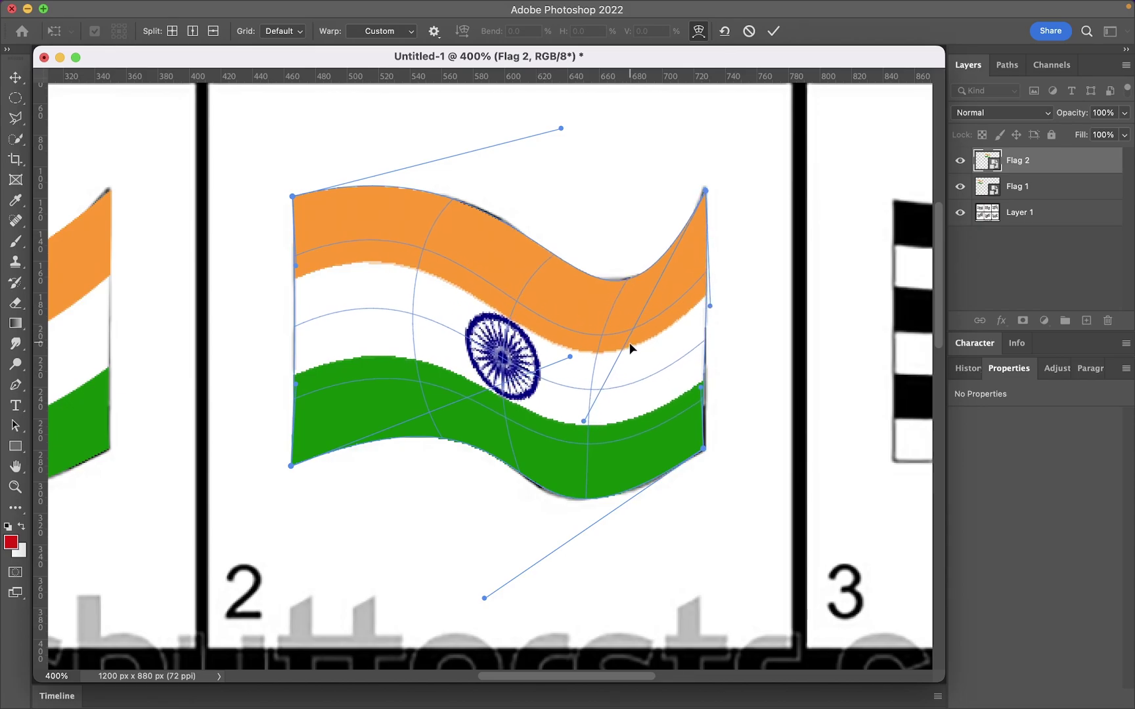
pyautogui.moveTo(484, 598); pyautogui.dragTo(486, 604)
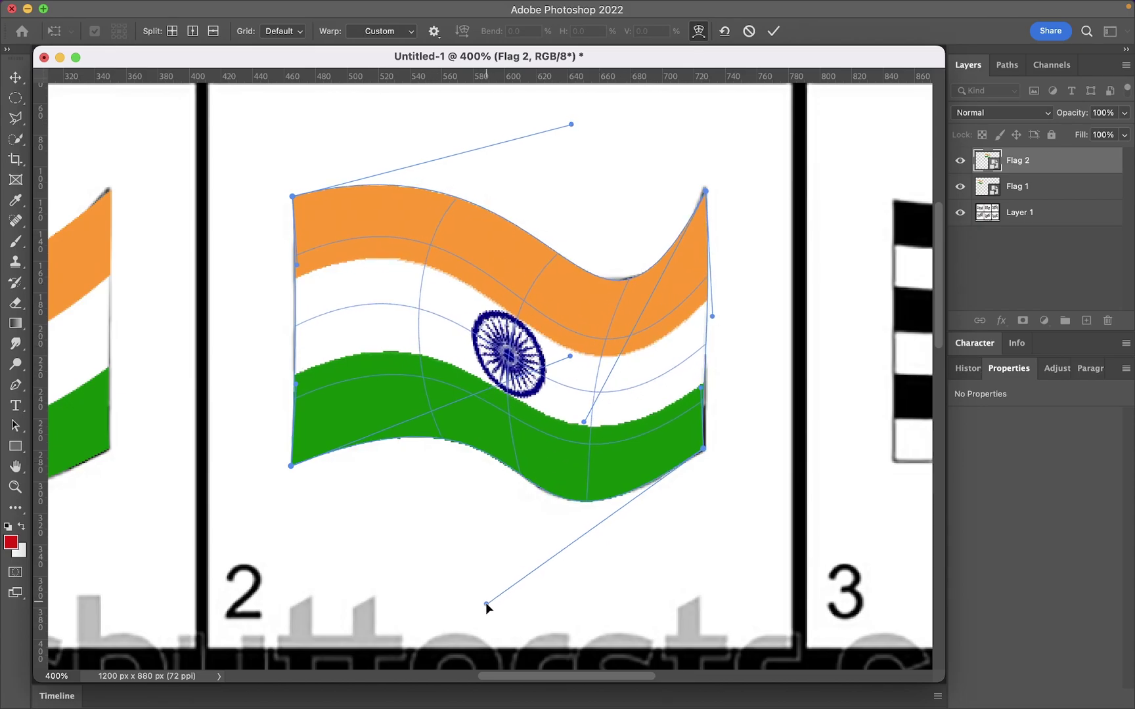
pyautogui.moveTo(560, 129); pyautogui.dragTo(572, 129)
# Apply Flag 2's warp and copy it onto frame 3 as a layer named Flag 3
pyautogui.click(1058, 231)
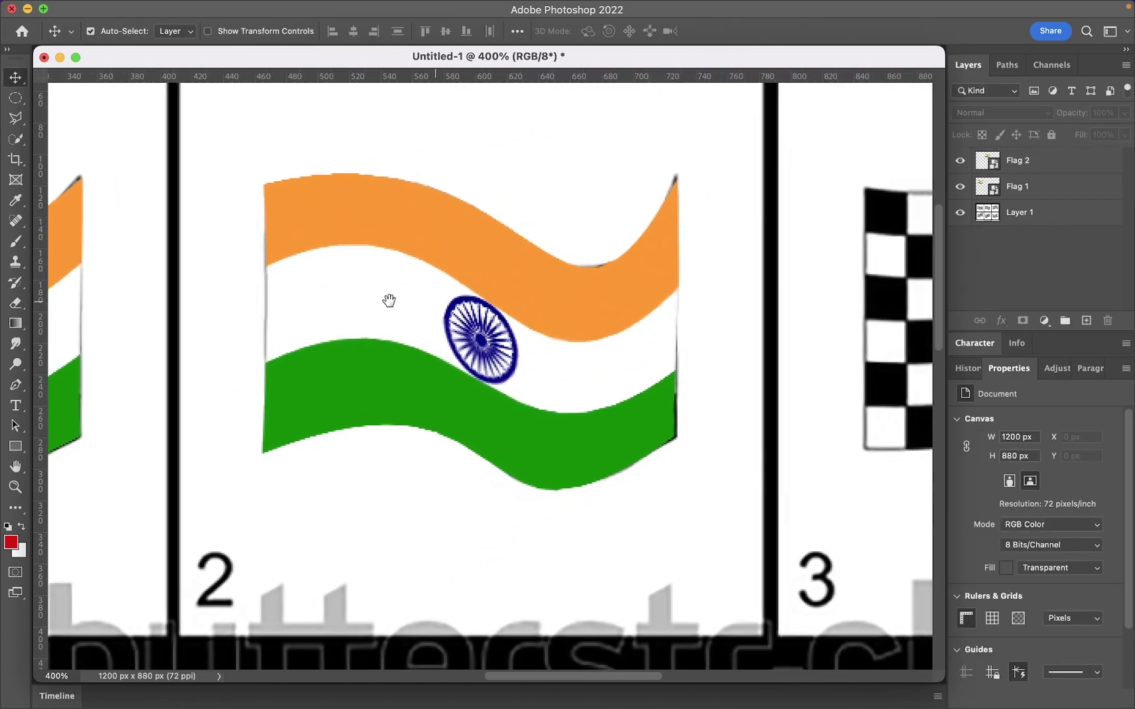
pyautogui.hscroll(6, 394, 302)
pyautogui.hscroll(4, 456, 310)
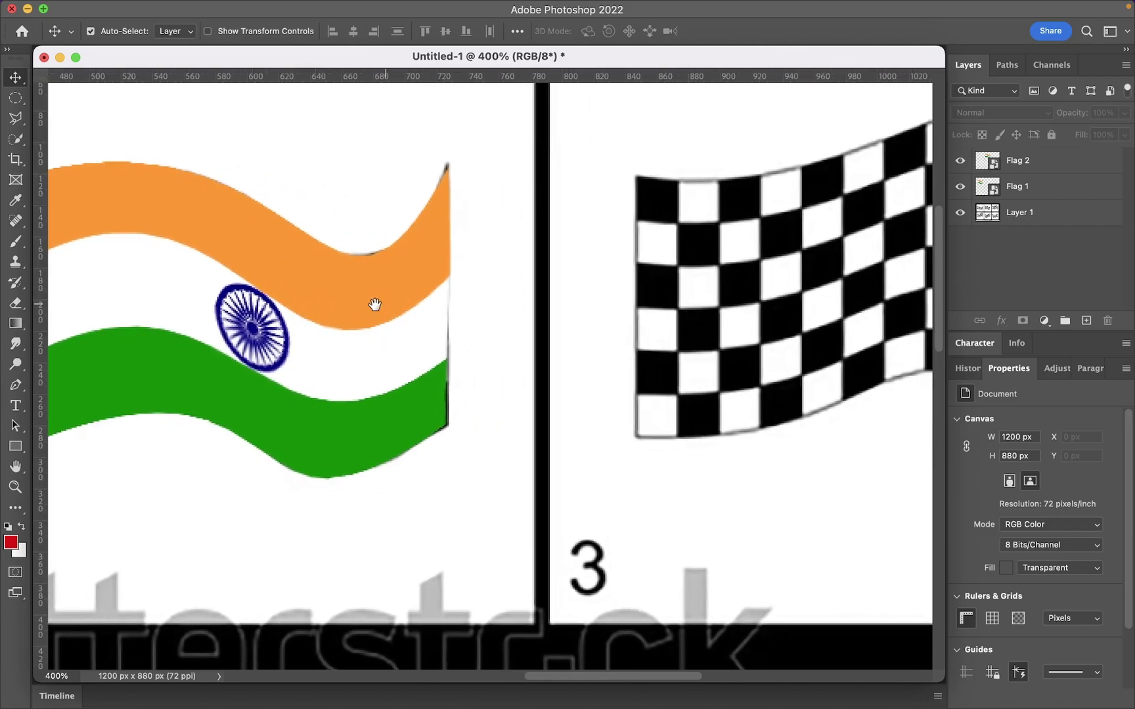
pyautogui.click(248, 317)
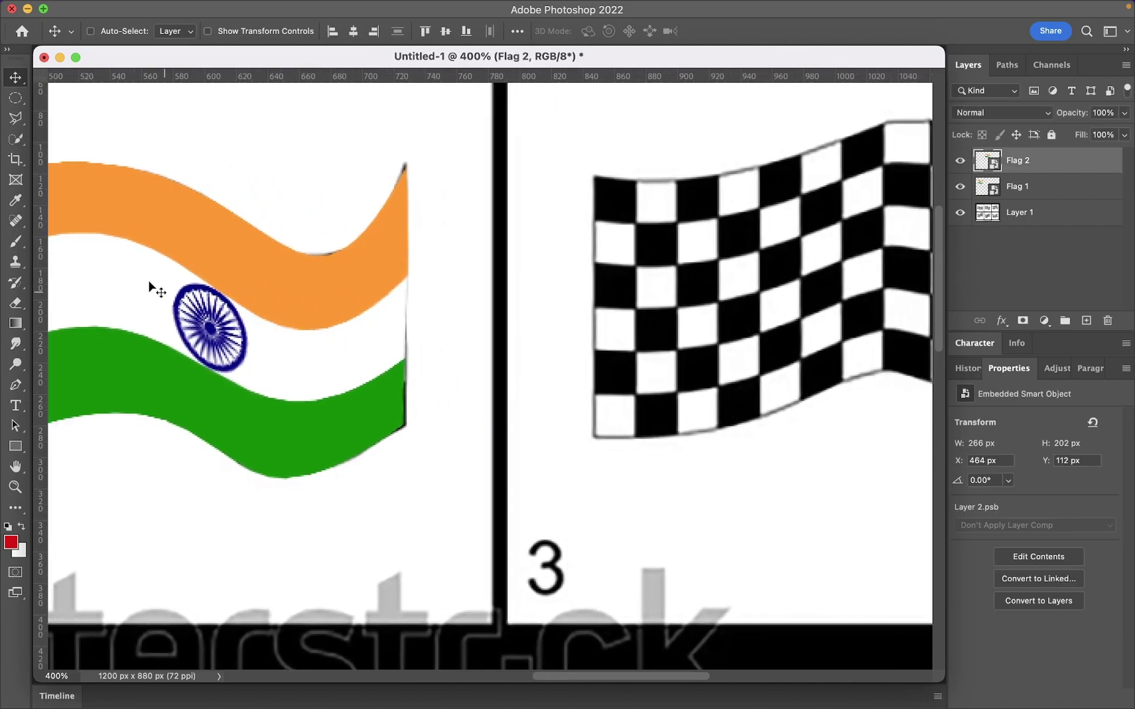
pyautogui.moveTo(109, 221); pyautogui.dragTo(709, 221)
pyautogui.hscroll(5, 768, 279)
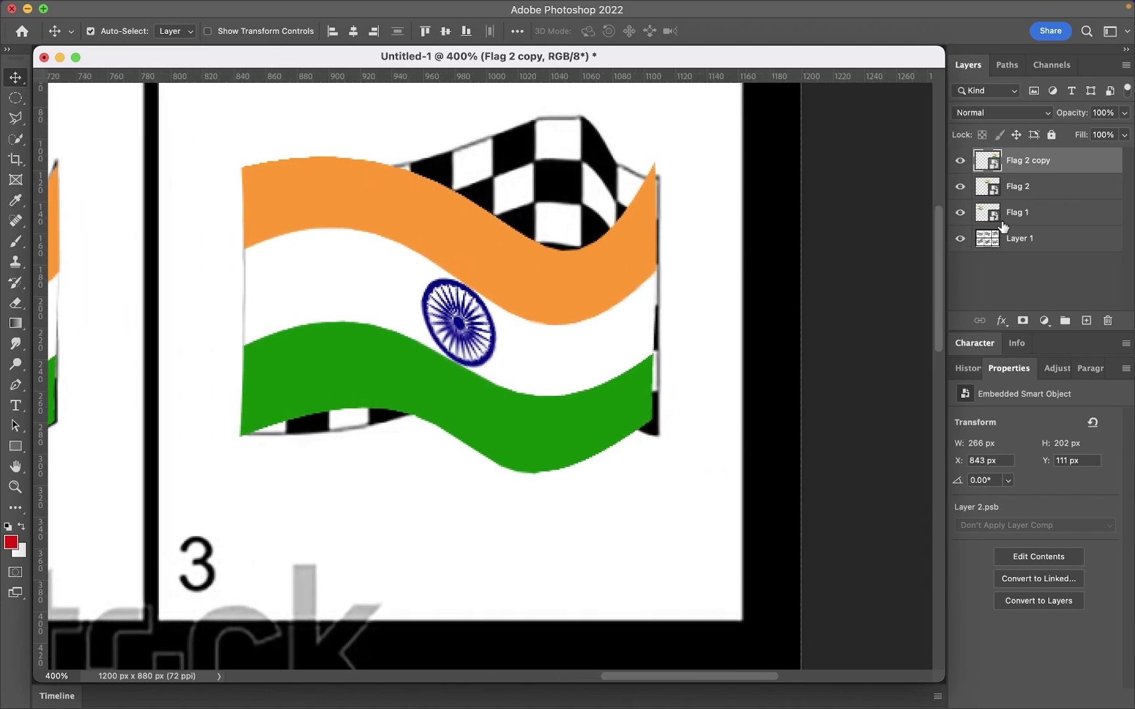
pyautogui.doubleClick(1023, 164)
pyautogui.write('Flag 3')
pyautogui.press('Return')
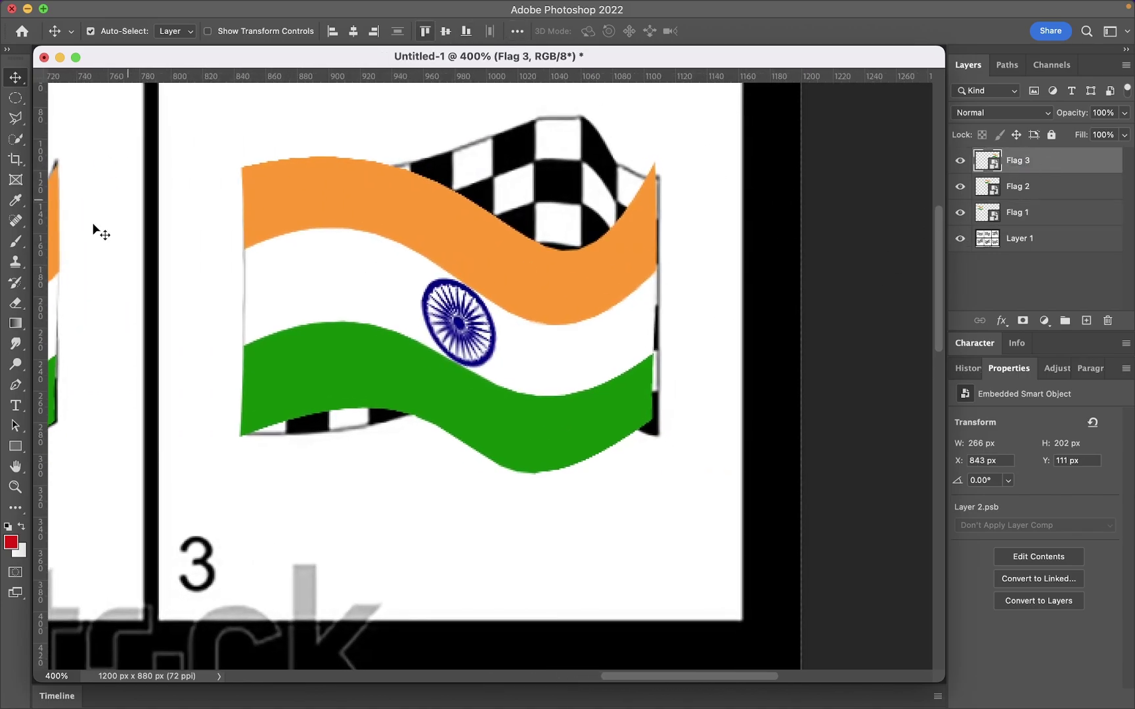
# Warp Flag 3 at reduced opacity, tracing frame 3's top, bottom and band curves
pyautogui.press('super+t')
pyautogui.moveTo(1125, 112); pyautogui.dragTo(1102, 136)
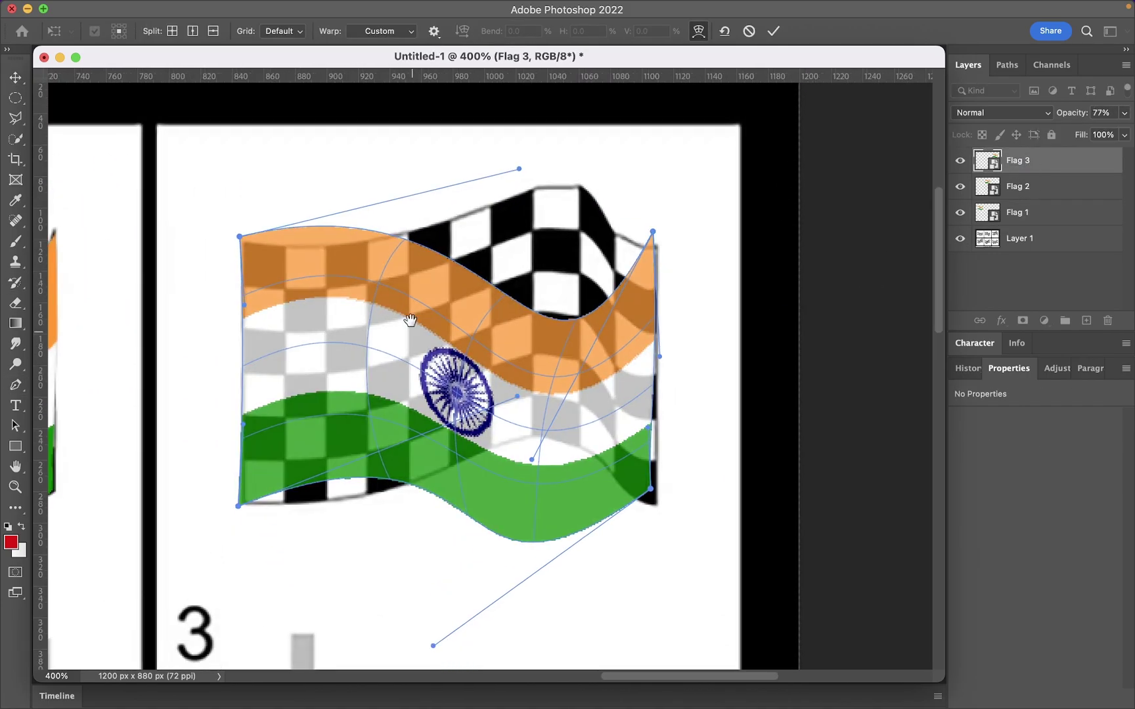
pyautogui.moveTo(525, 197); pyautogui.dragTo(430, 323)
pyautogui.moveTo(539, 487); pyautogui.dragTo(529, 99)
pyautogui.moveTo(419, 306); pyautogui.dragTo(563, 259)
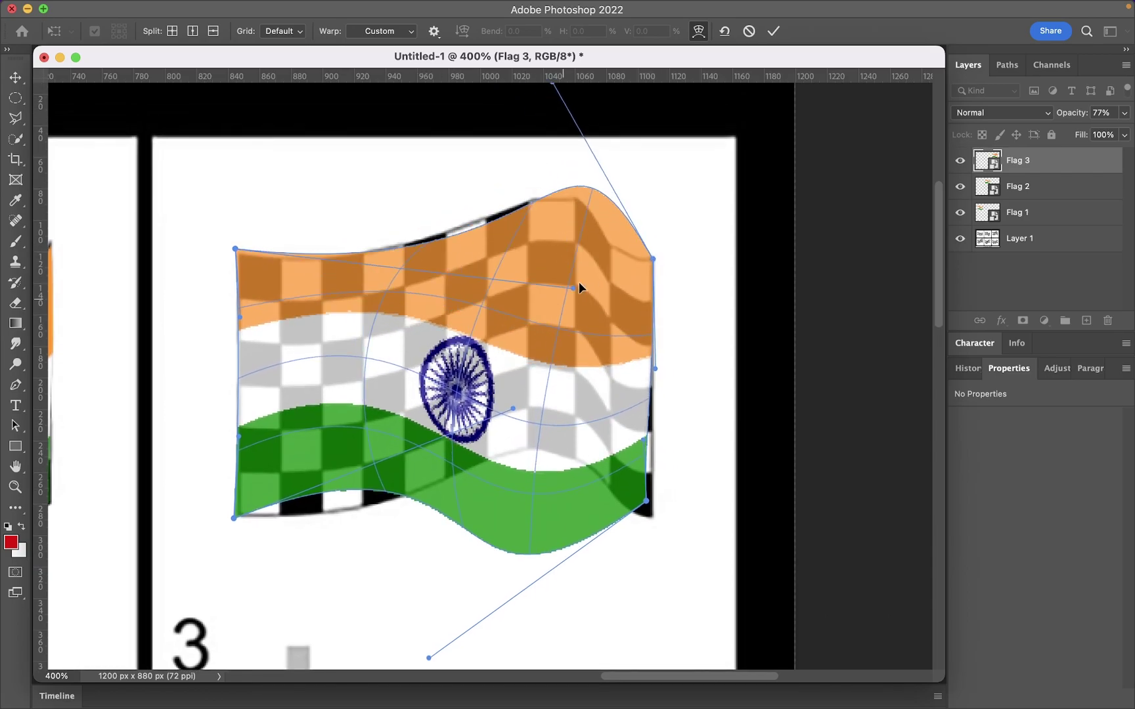
pyautogui.moveTo(429, 654)
pyautogui.mouseDown()
pyautogui.moveTo(529, 456)
pyautogui.moveTo(499, 497)
pyautogui.mouseUp()
pyautogui.moveTo(563, 330); pyautogui.dragTo(506, 352)
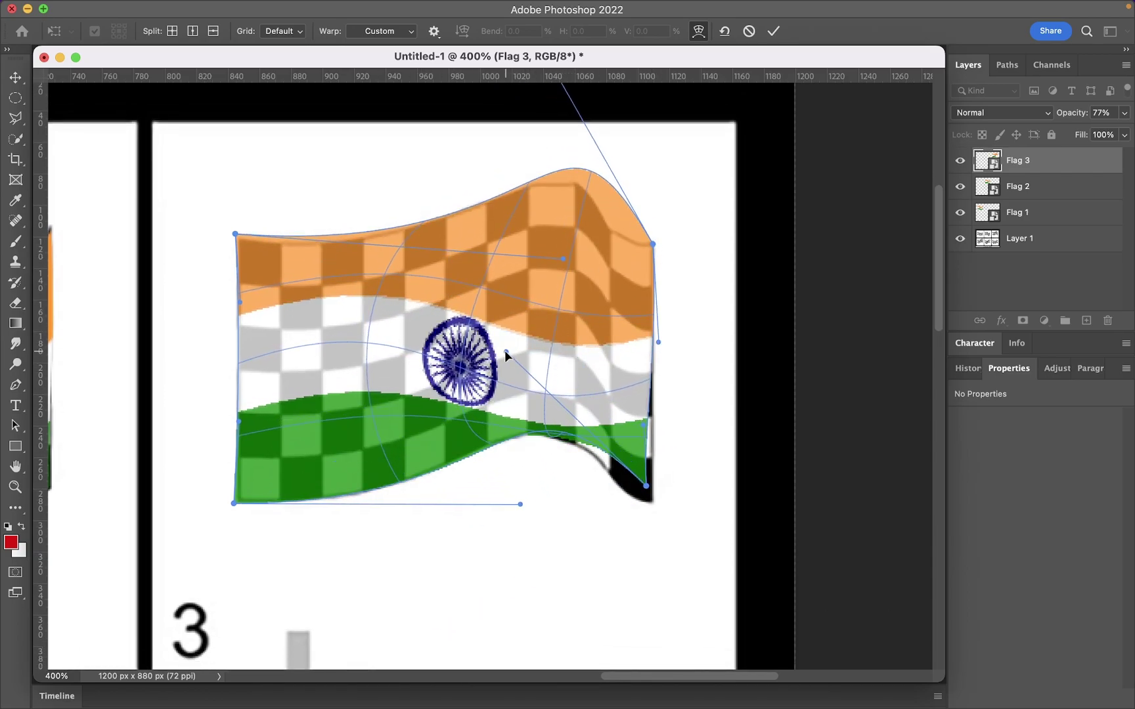
pyautogui.moveTo(646, 485); pyautogui.dragTo(655, 506)
pyautogui.moveTo(563, 258); pyautogui.dragTo(476, 289)
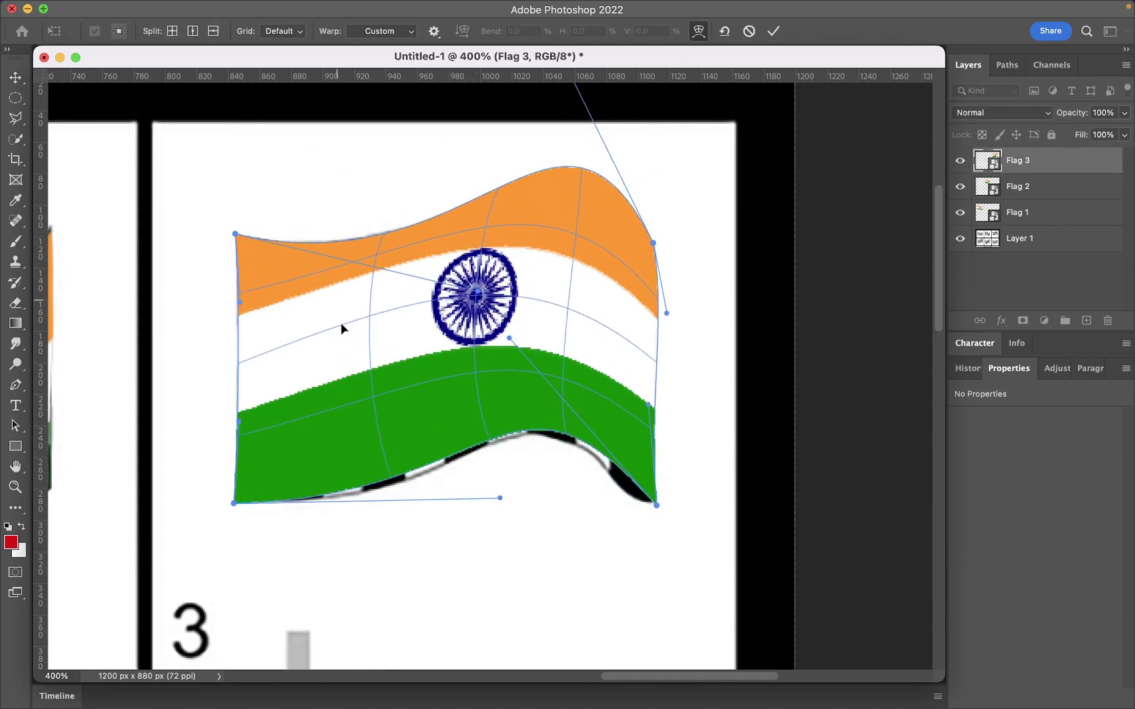
pyautogui.moveTo(340, 322); pyautogui.dragTo(244, 326)
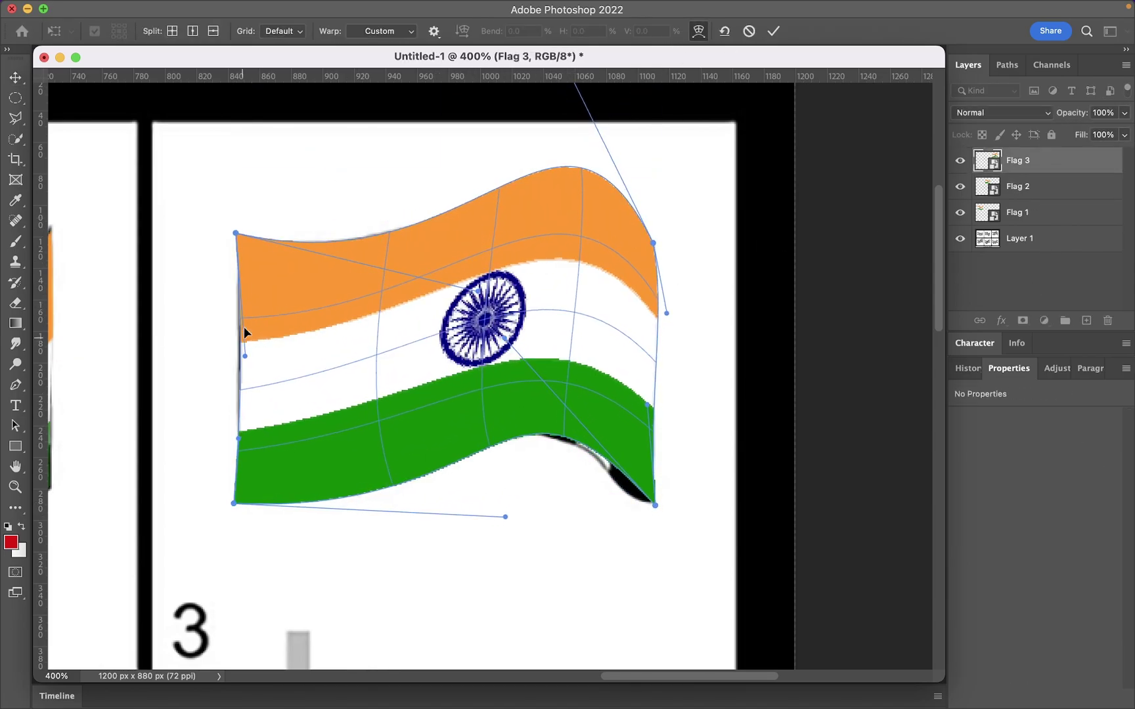
# Fit the whole canvas in view and hide the checkered reference layer
pyautogui.press('super+0')
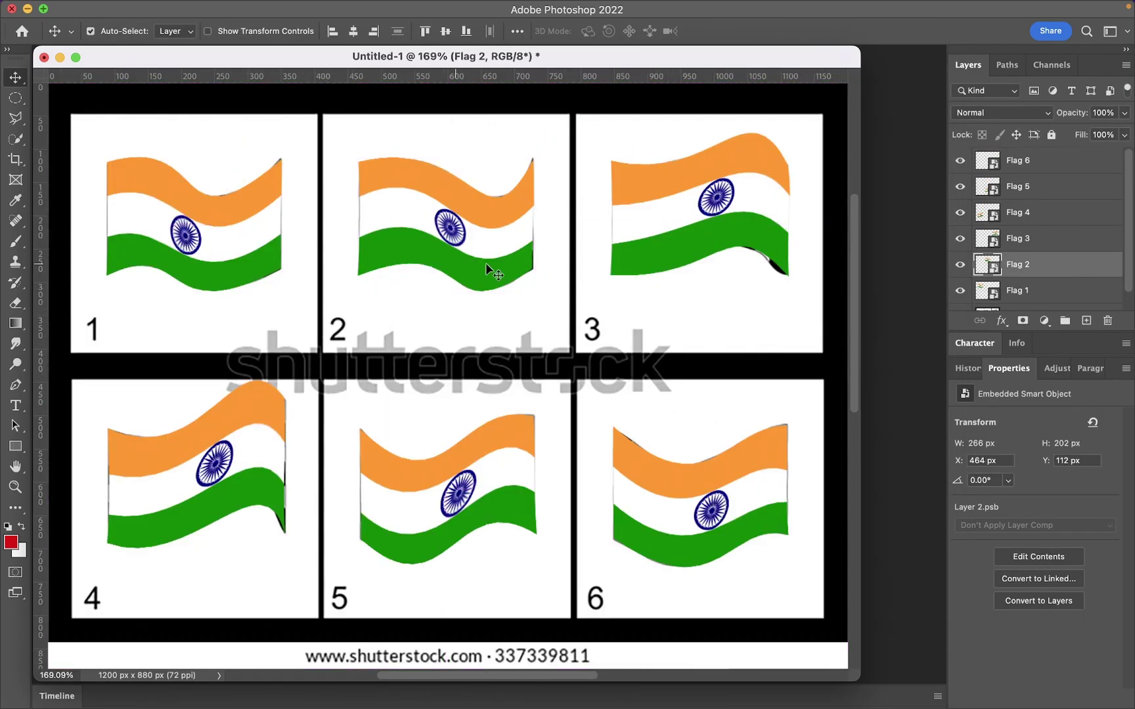
pyautogui.scroll(-1, 1051, 276)
pyautogui.click(960, 299)
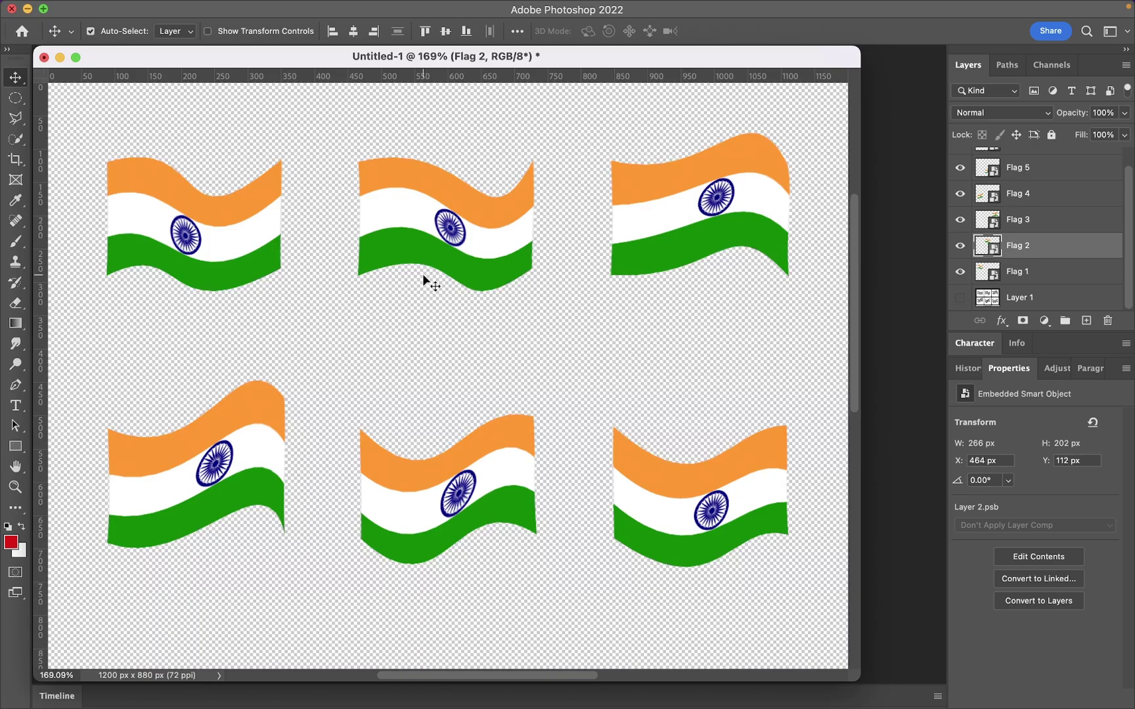
# Re-warp Flag 3, raising its white band and lowering its right side
pyautogui.click(724, 216)
pyautogui.click(709, 225)
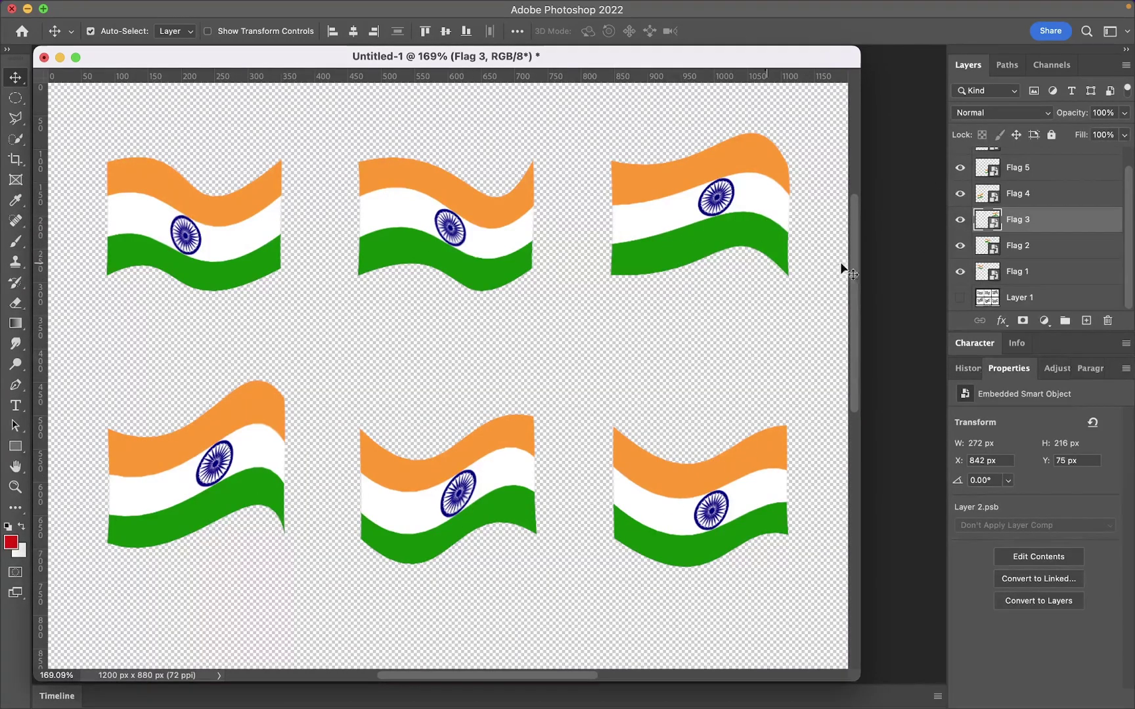
pyautogui.hotkey('ctrl', 't')
pyautogui.scroll(5, 620, 164)
pyautogui.click(699, 31)
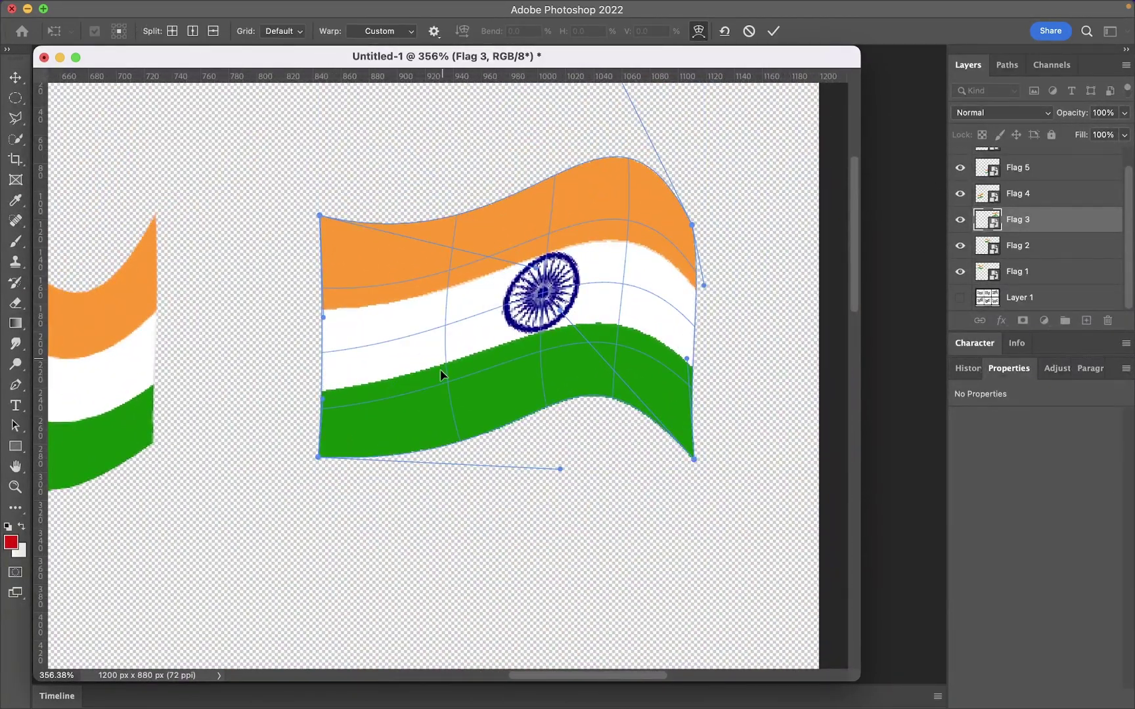
pyautogui.moveTo(444, 386); pyautogui.dragTo(414, 388)
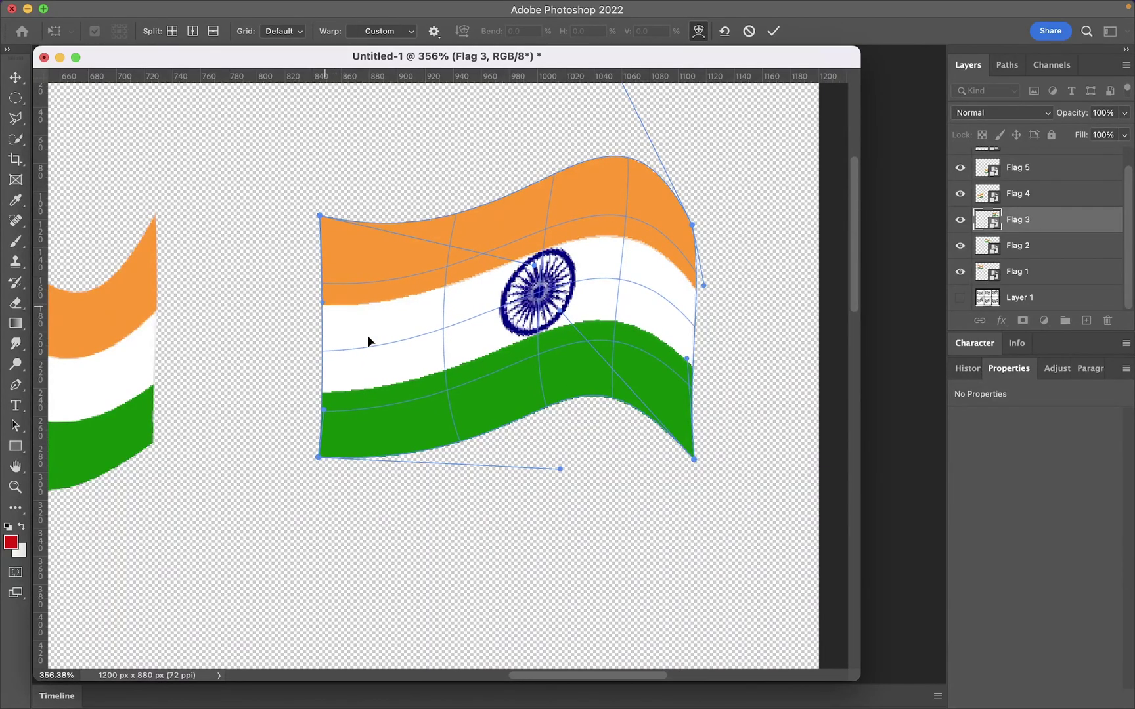
pyautogui.hotkey('ctrl', 'z')
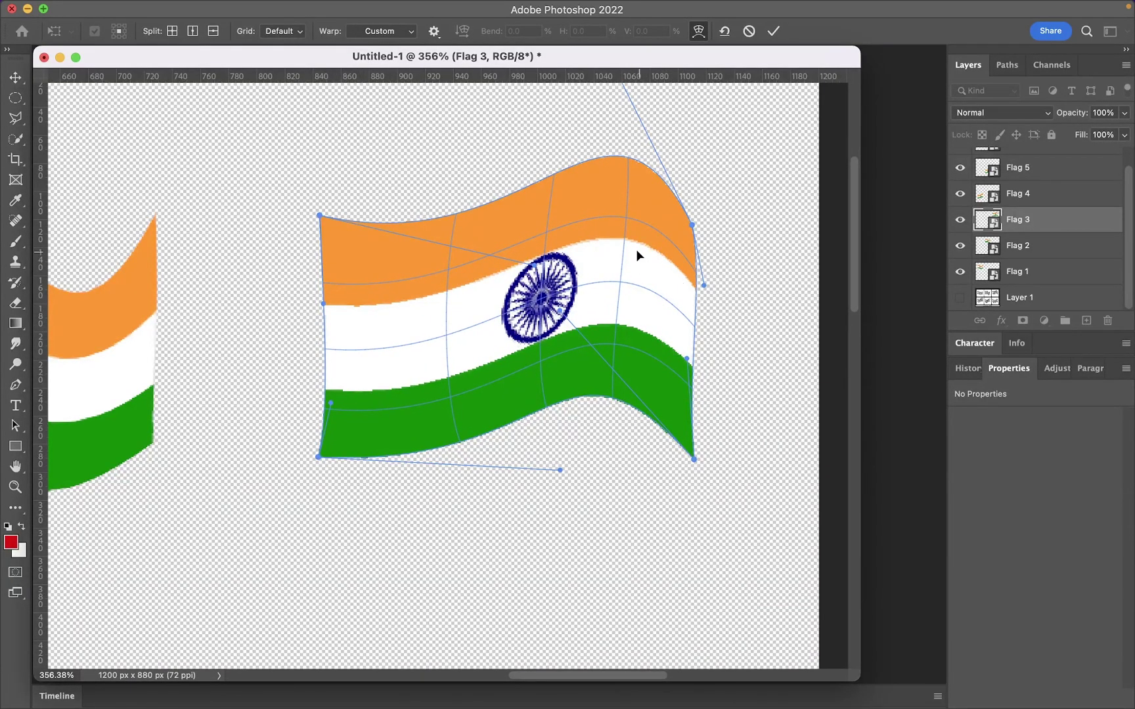
pyautogui.moveTo(703, 285); pyautogui.dragTo(699, 300)
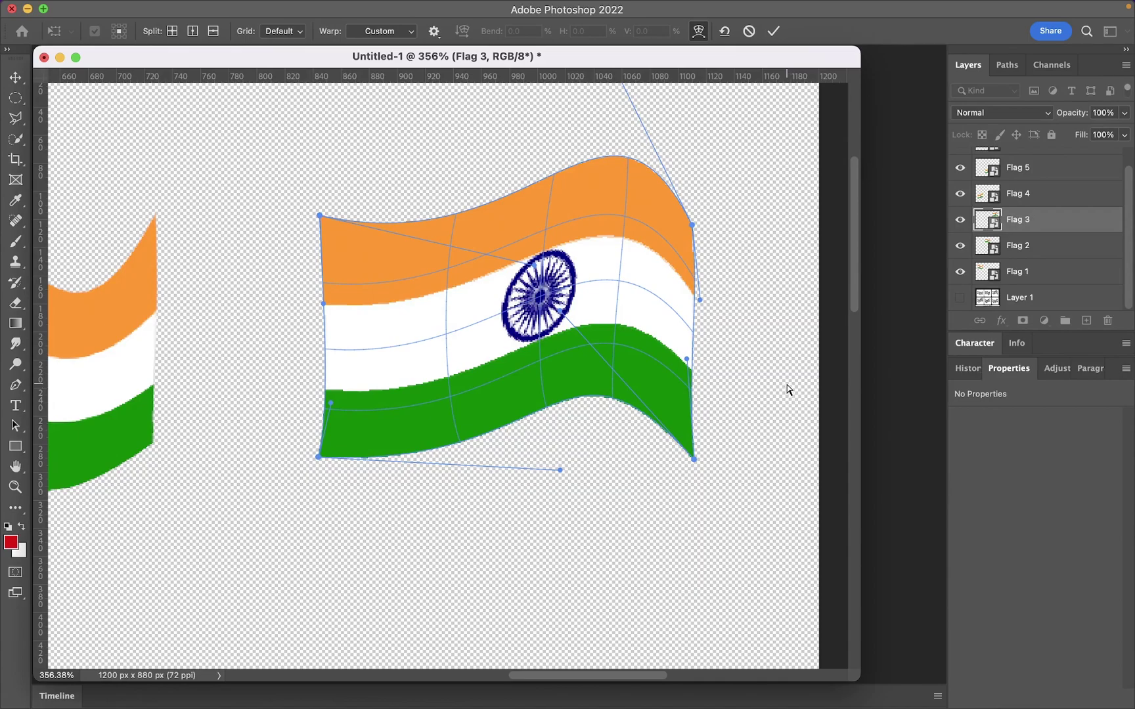
pyautogui.press('Return')
# Touch up Flag 1's warp, raising the white/green boundary on its left
pyautogui.hscroll(-10, 547, 354)
pyautogui.click(463, 300)
pyautogui.hotkey('ctrl', 't')
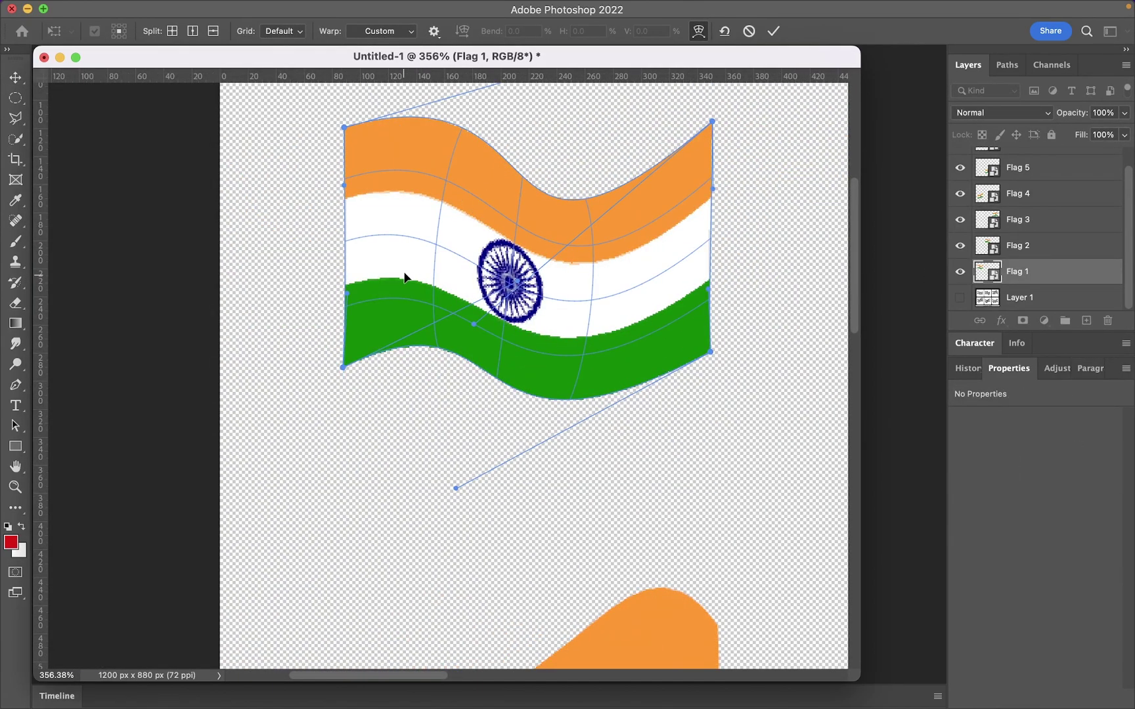
pyautogui.moveTo(346, 293)
pyautogui.mouseDown()
pyautogui.moveTo(350, 267)
pyautogui.moveTo(351, 296)
pyautogui.mouseUp()
pyautogui.click(1063, 301)
# Re-warp Flag 5, re-curving its left part and lowering its right side and green band
pyautogui.scroll(-5, 575, 426)
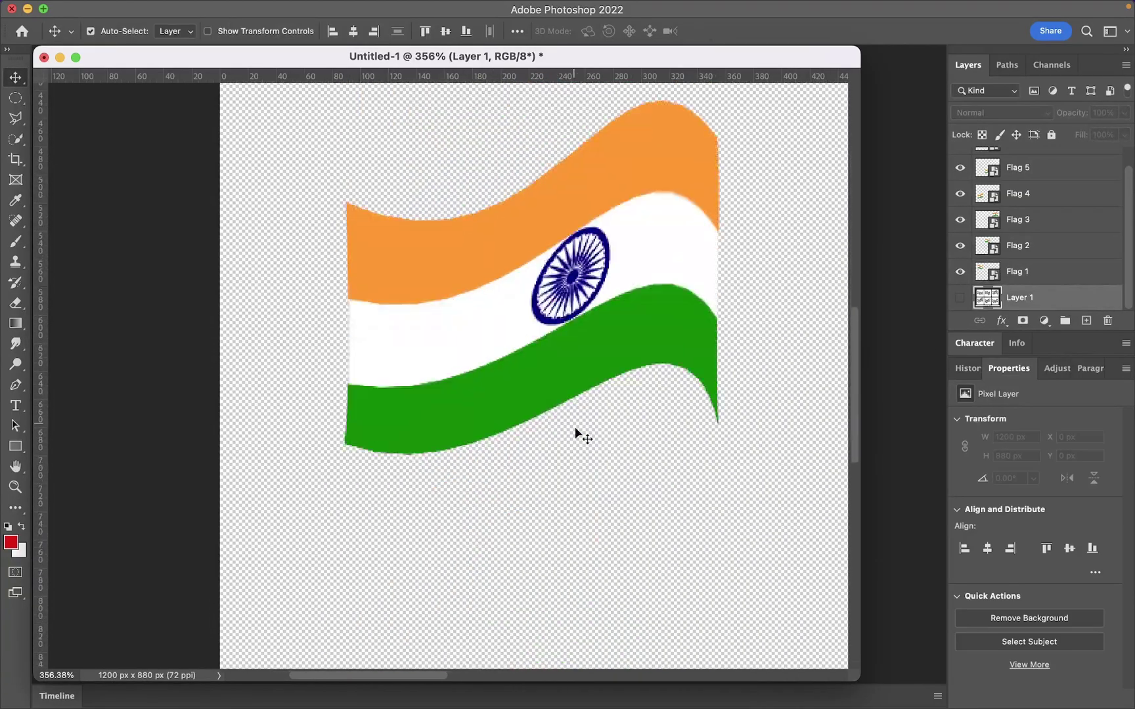
pyautogui.hscroll(15, 574, 426)
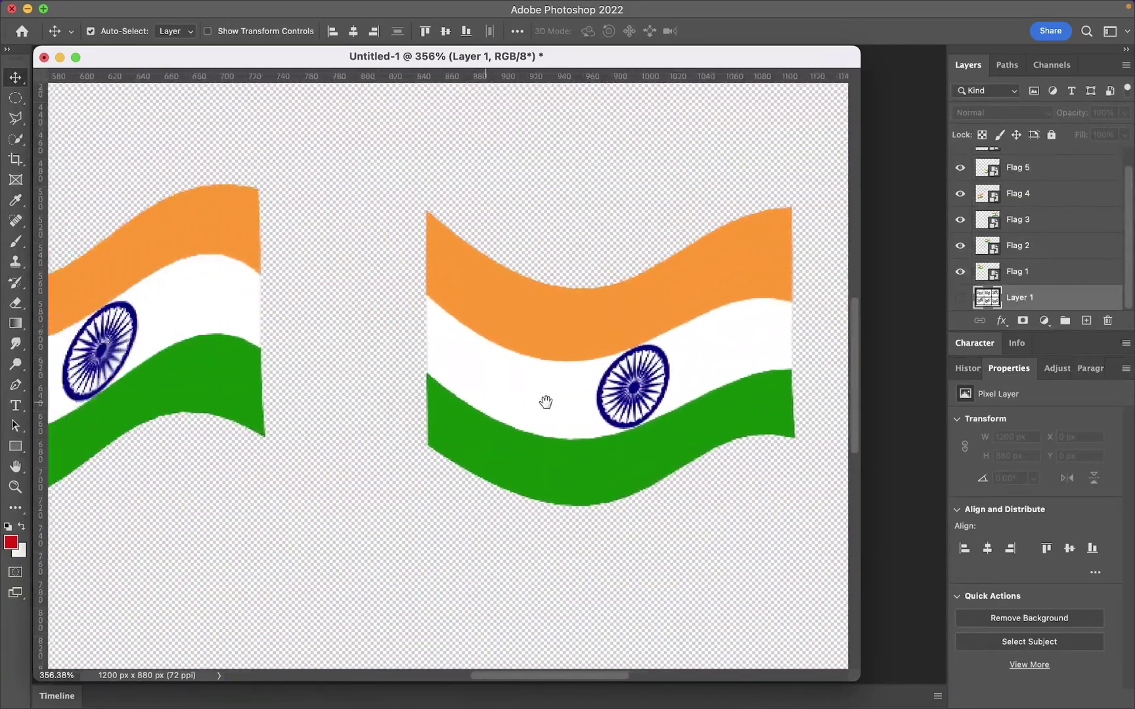
pyautogui.click(519, 421)
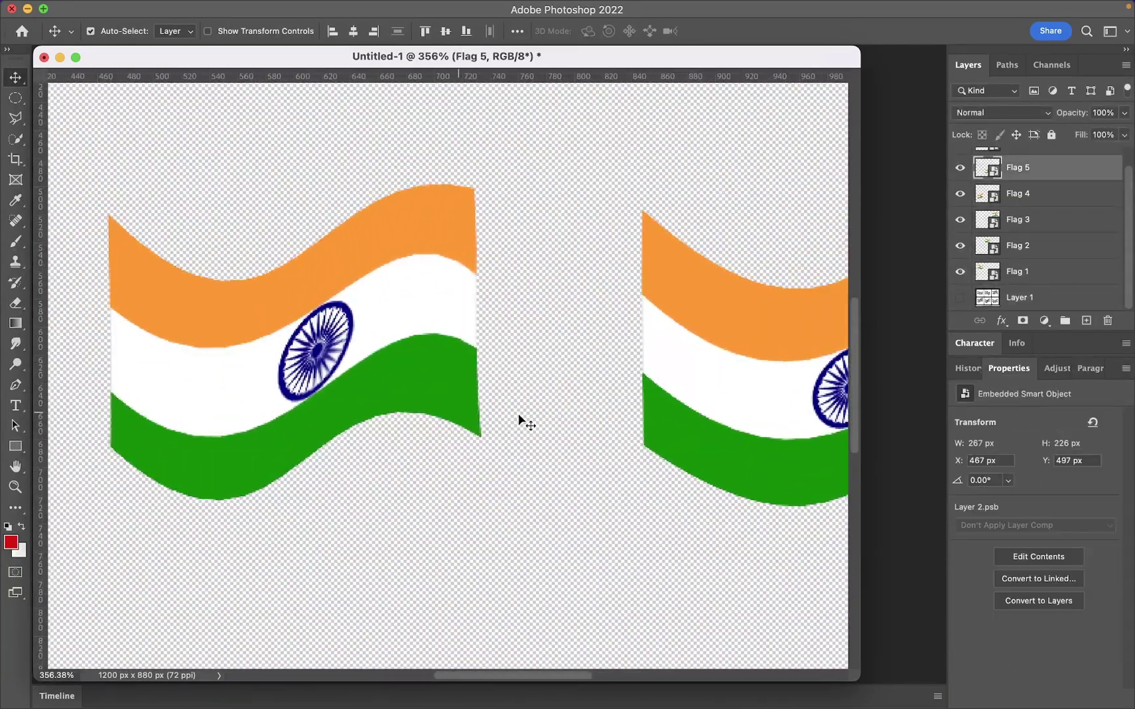
pyautogui.hotkey('ctrl', 't')
pyautogui.moveTo(152, 424)
pyautogui.mouseDown()
pyautogui.moveTo(185, 334)
pyautogui.moveTo(190, 417)
pyautogui.mouseUp()
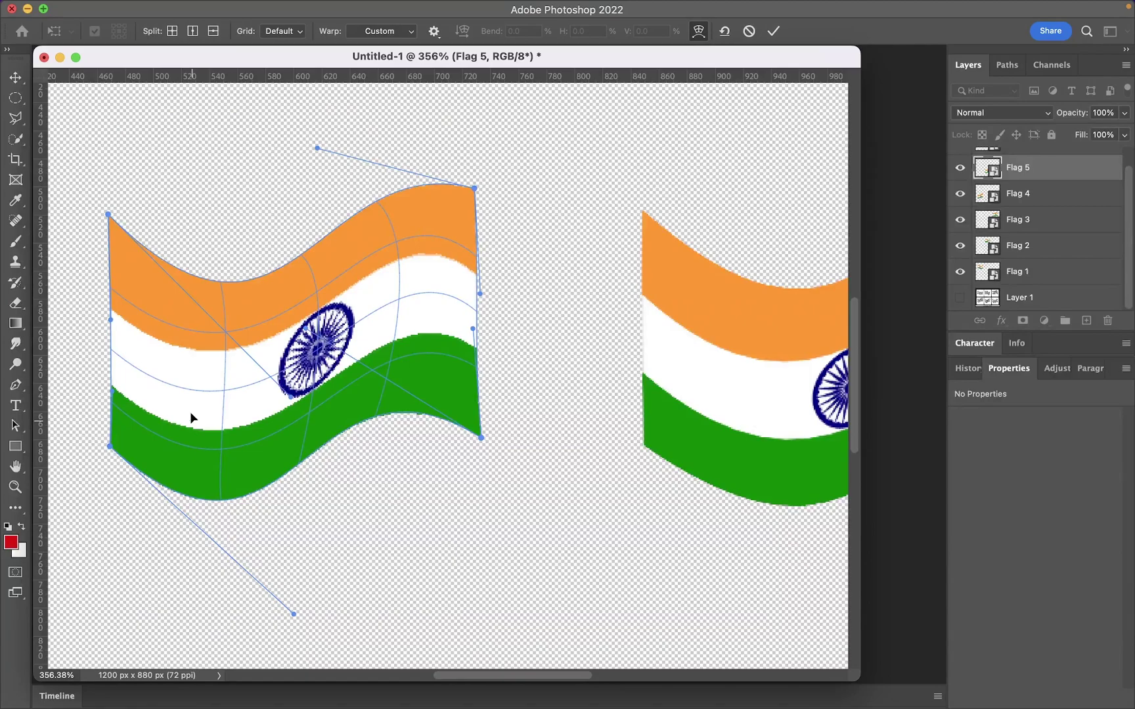
pyautogui.moveTo(479, 351); pyautogui.dragTo(477, 360)
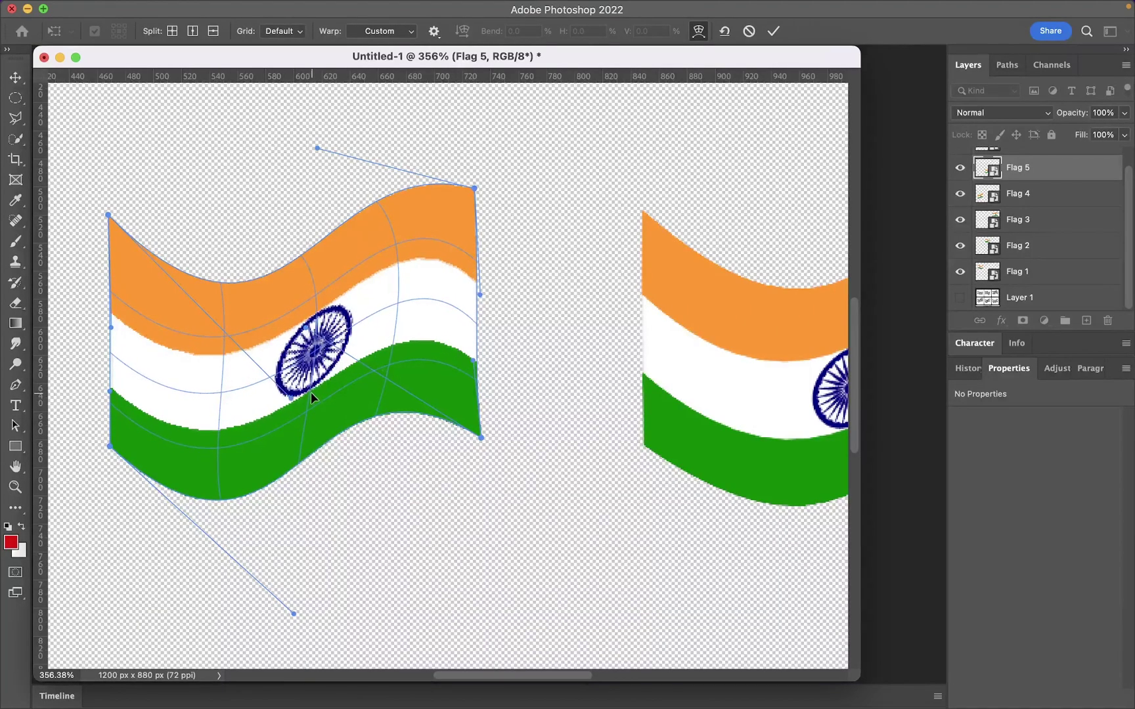
pyautogui.moveTo(310, 393)
pyautogui.mouseDown()
pyautogui.moveTo(253, 420)
pyautogui.moveTo(231, 358)
pyautogui.moveTo(433, 268)
pyautogui.mouseUp()
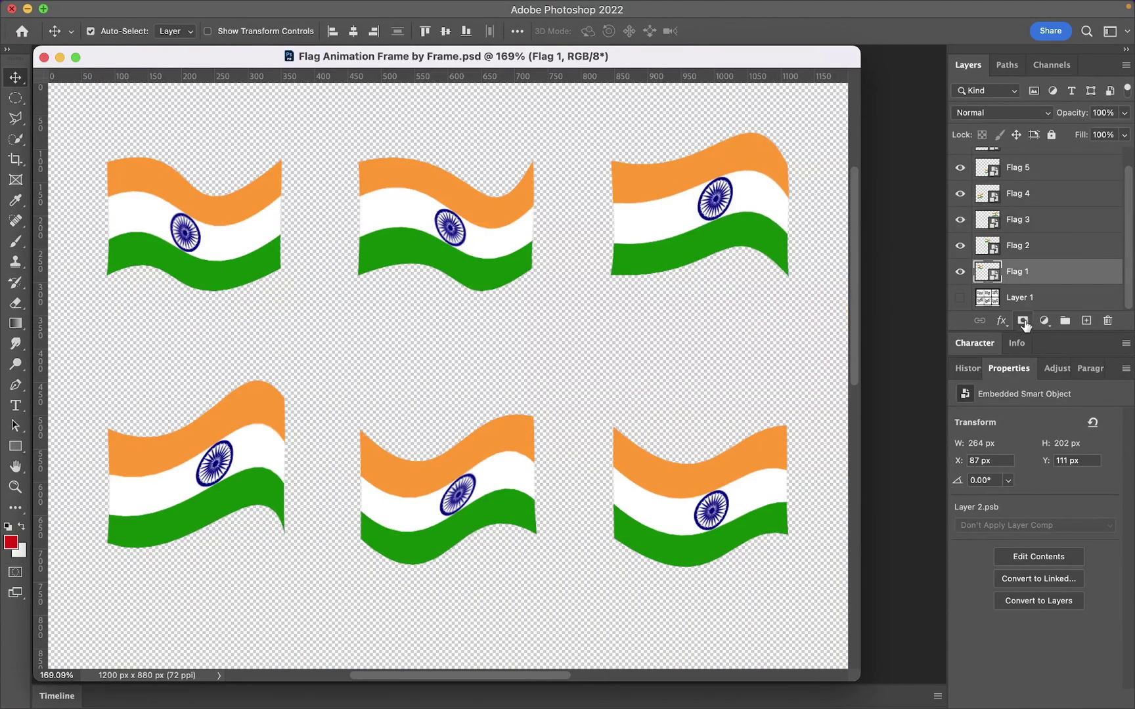
# Select Flag 1–6 and centre them horizontally and vertically relative to the canvas
pyautogui.scroll(1, 1028, 281)
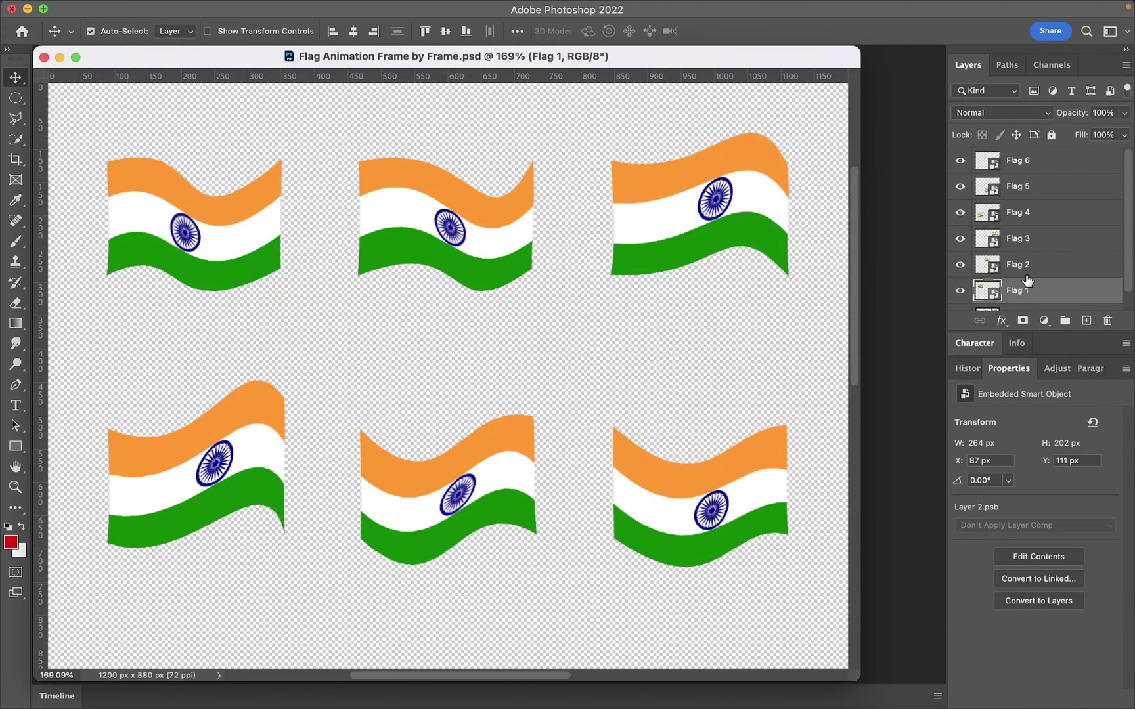
pyautogui.scroll(-1, 1028, 281)
pyautogui.scroll(1, 1022, 253)
pyautogui.click(1032, 164)
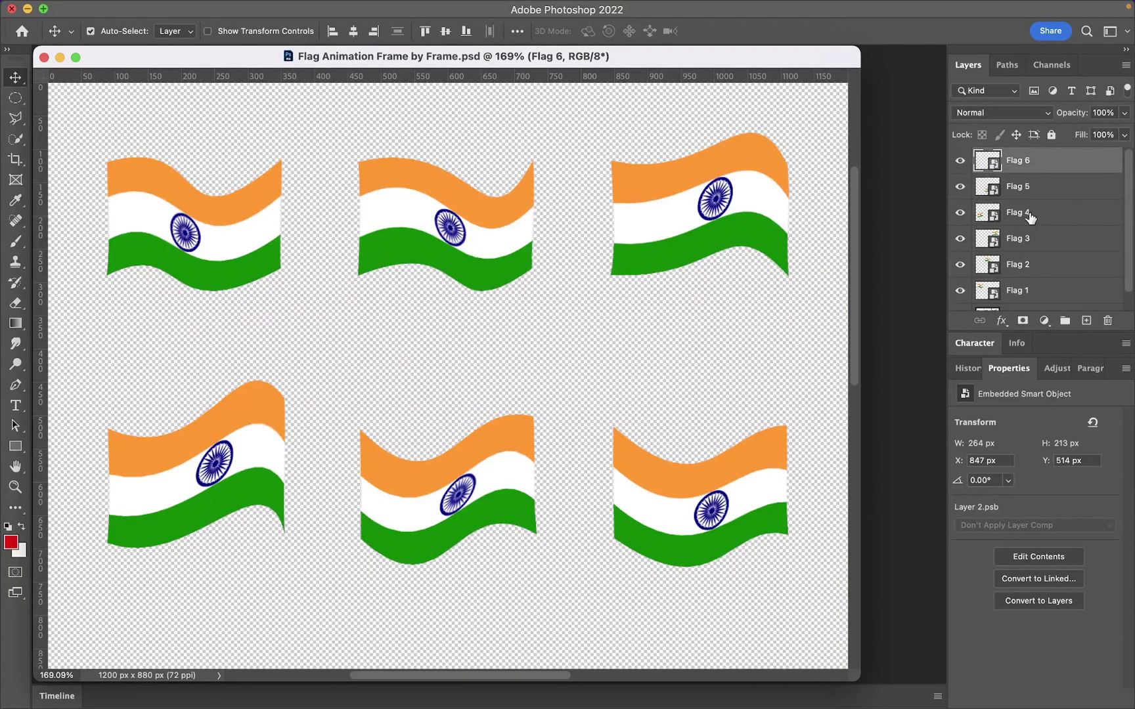
pyautogui.keyDown('shift'); pyautogui.click(1027, 291); pyautogui.keyUp('shift')
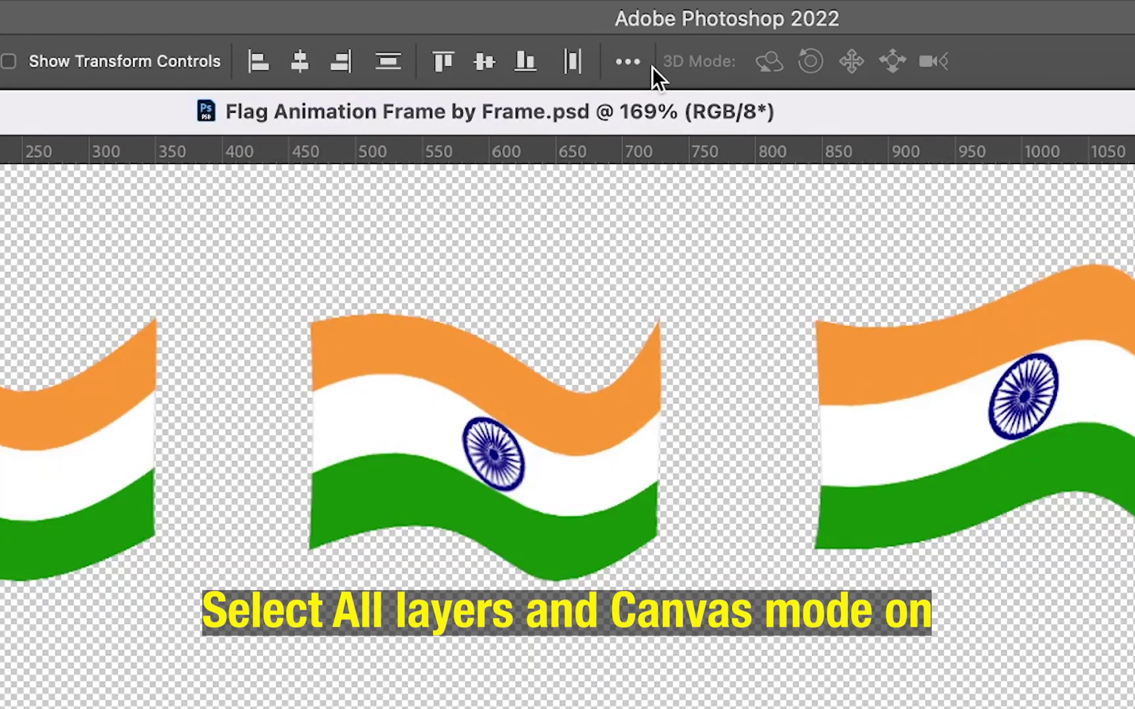
pyautogui.click(628, 65)
pyautogui.click(716, 353)
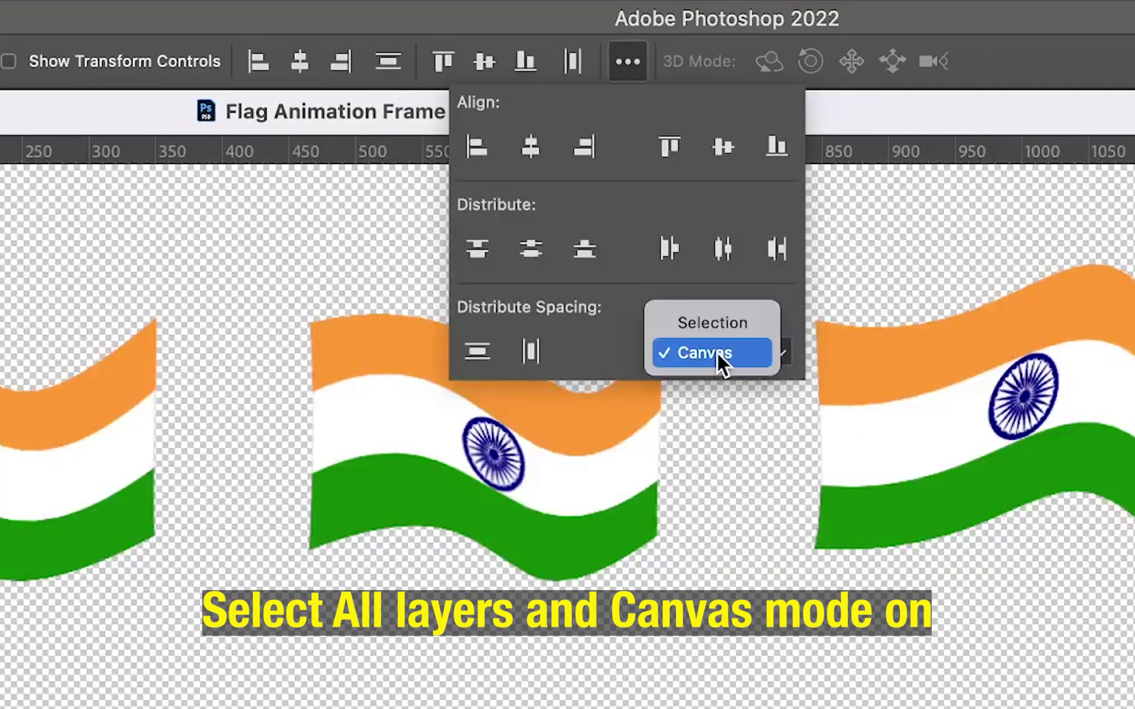
pyautogui.click(733, 361)
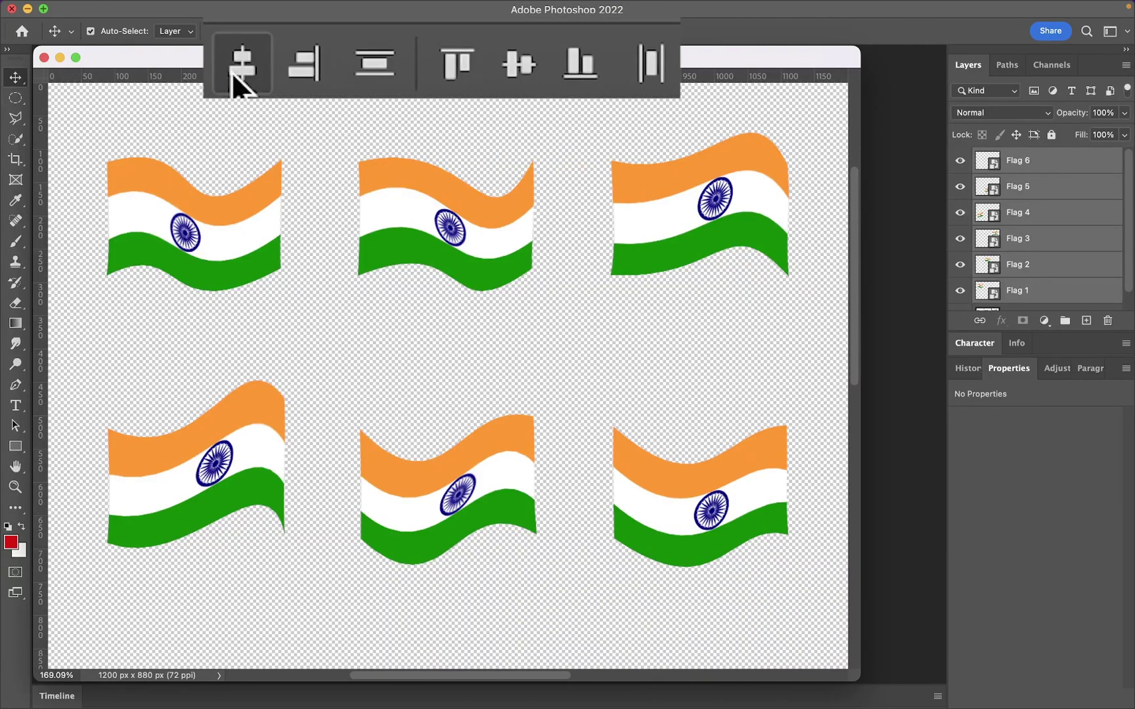
pyautogui.click(241, 67)
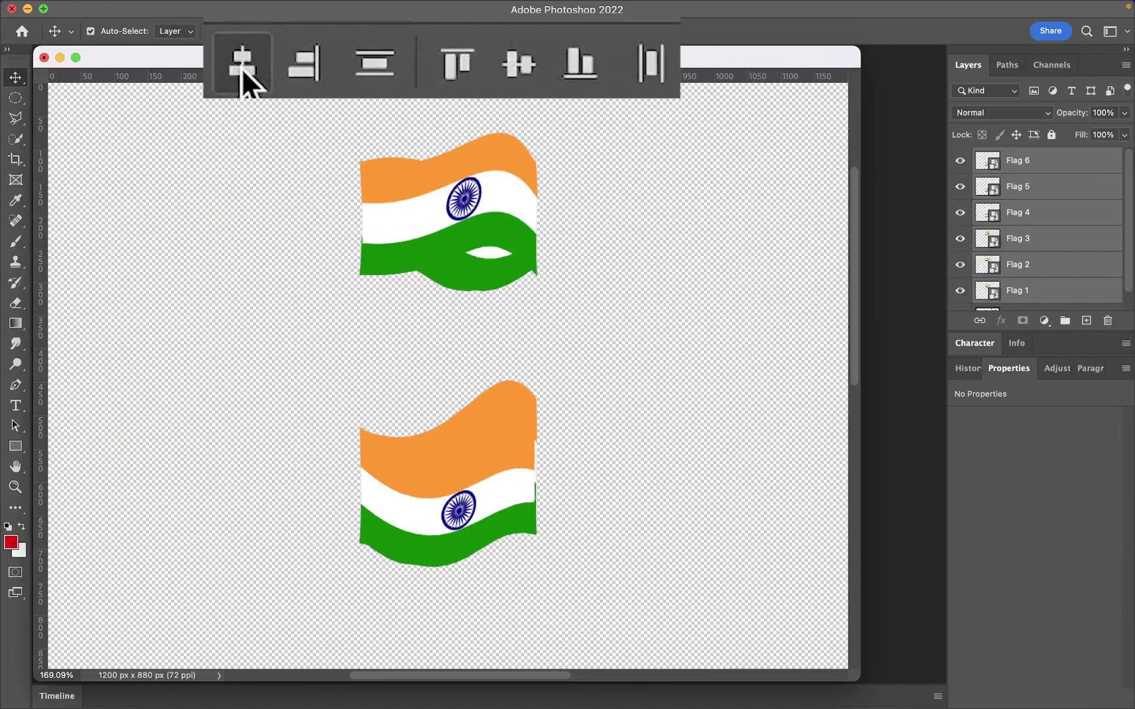
pyautogui.click(522, 69)
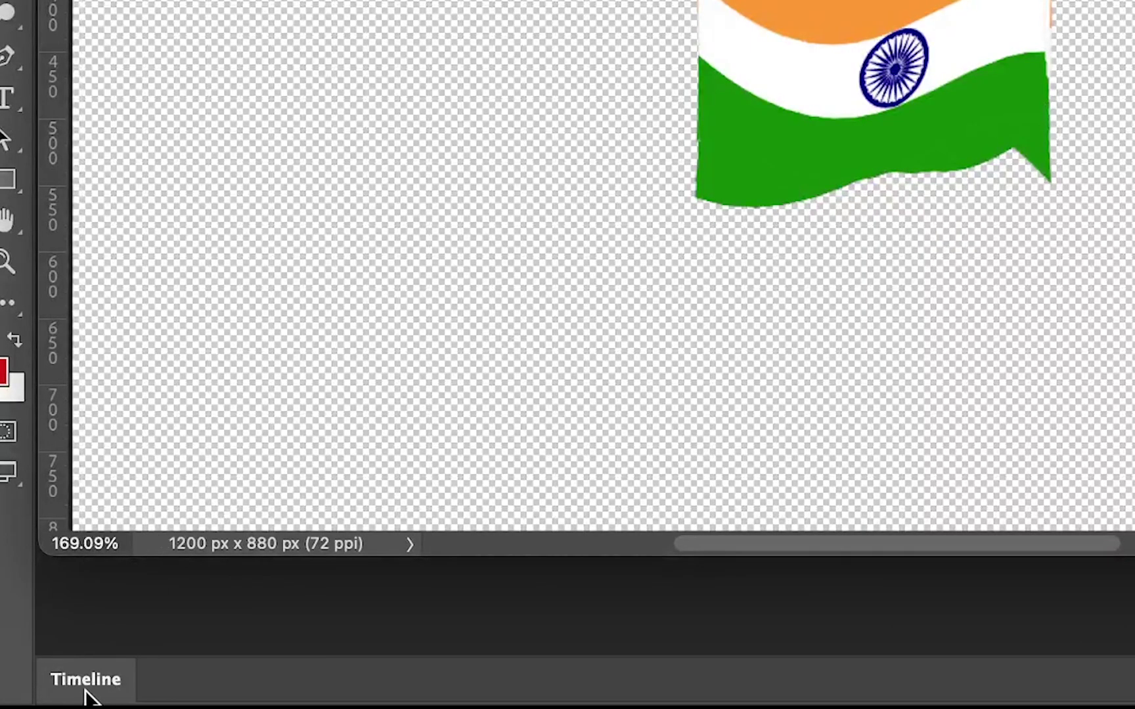
# Create a frame animation in the Timeline and duplicate frames to build six frames
pyautogui.click(86, 687)
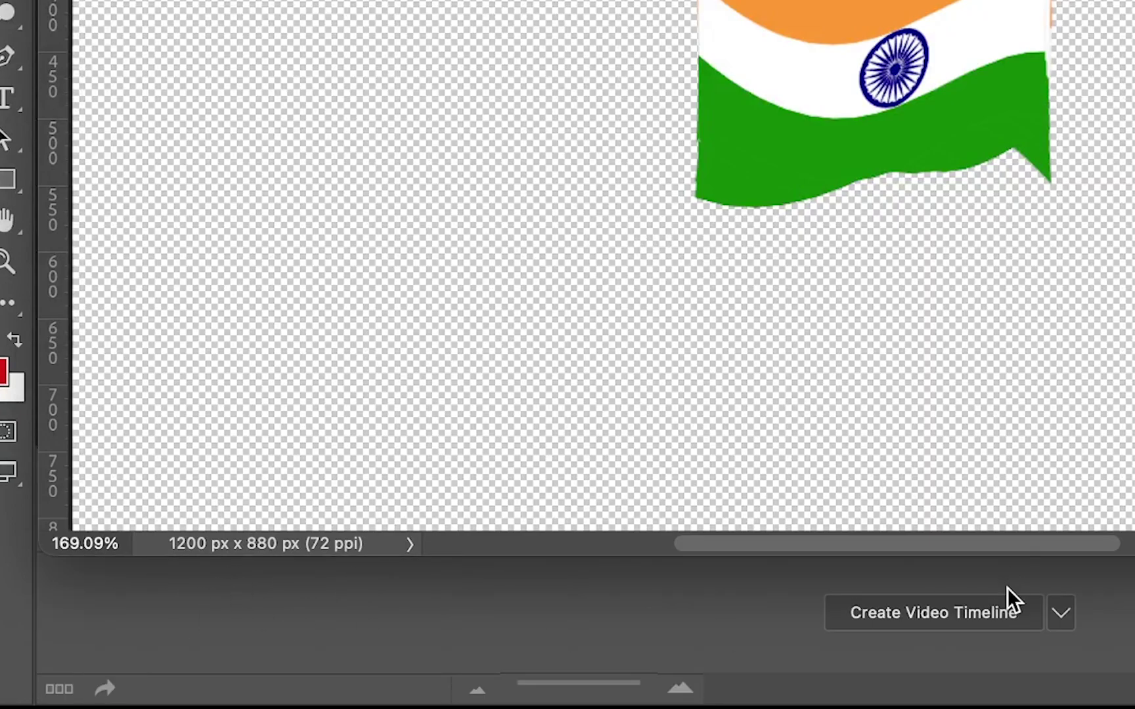
pyautogui.click(1054, 612)
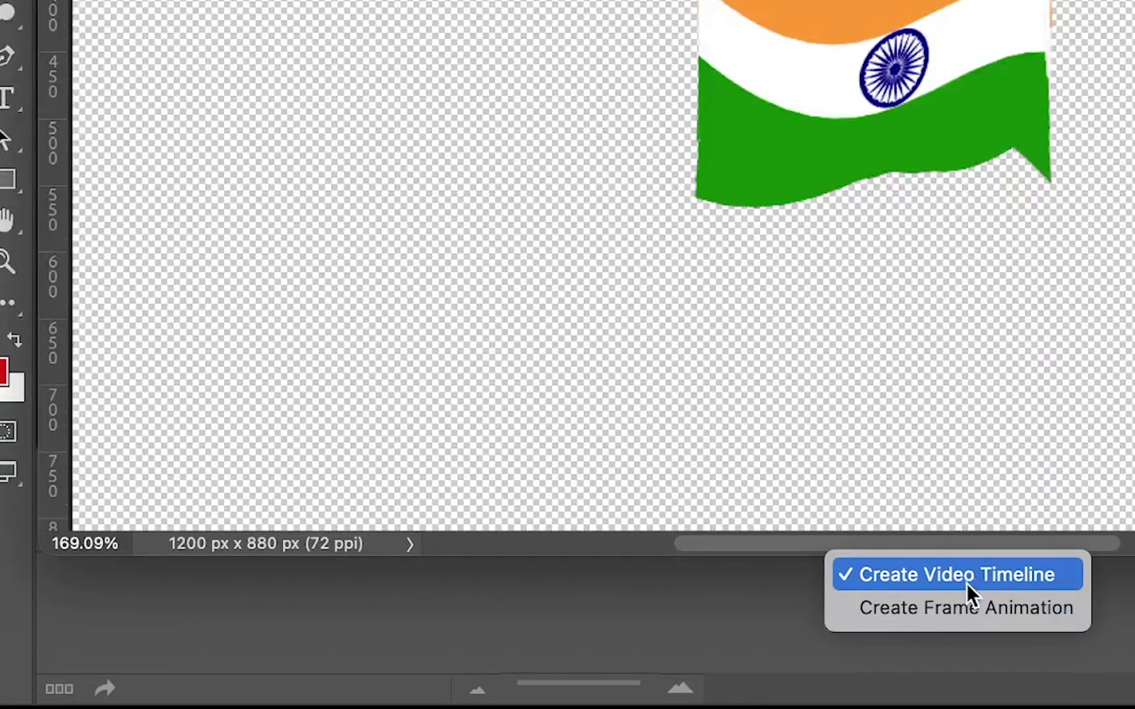
pyautogui.click(993, 609)
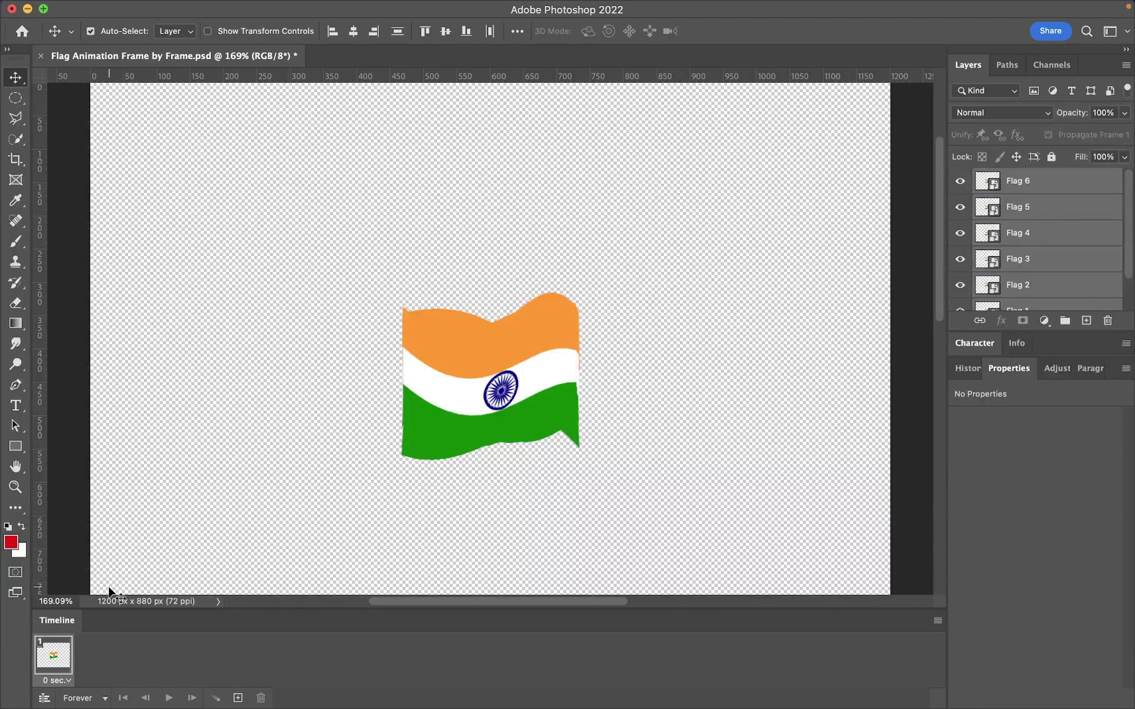
pyautogui.scroll(-2, 1127, 257)
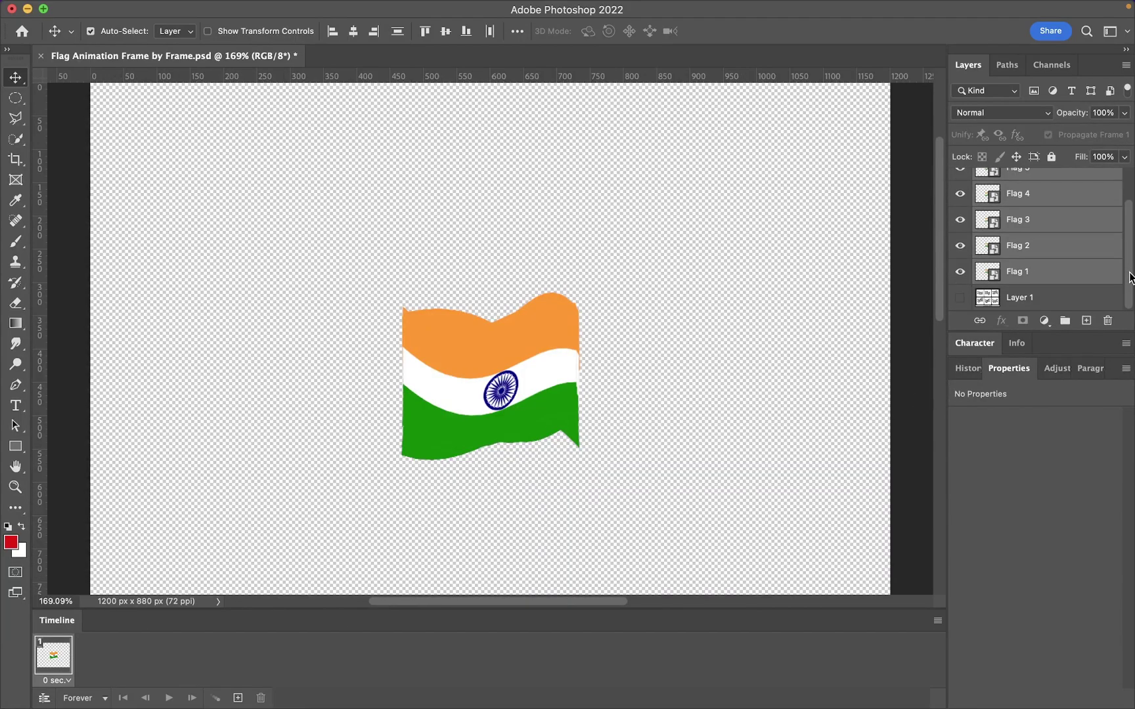
pyautogui.scroll(2, 1127, 243)
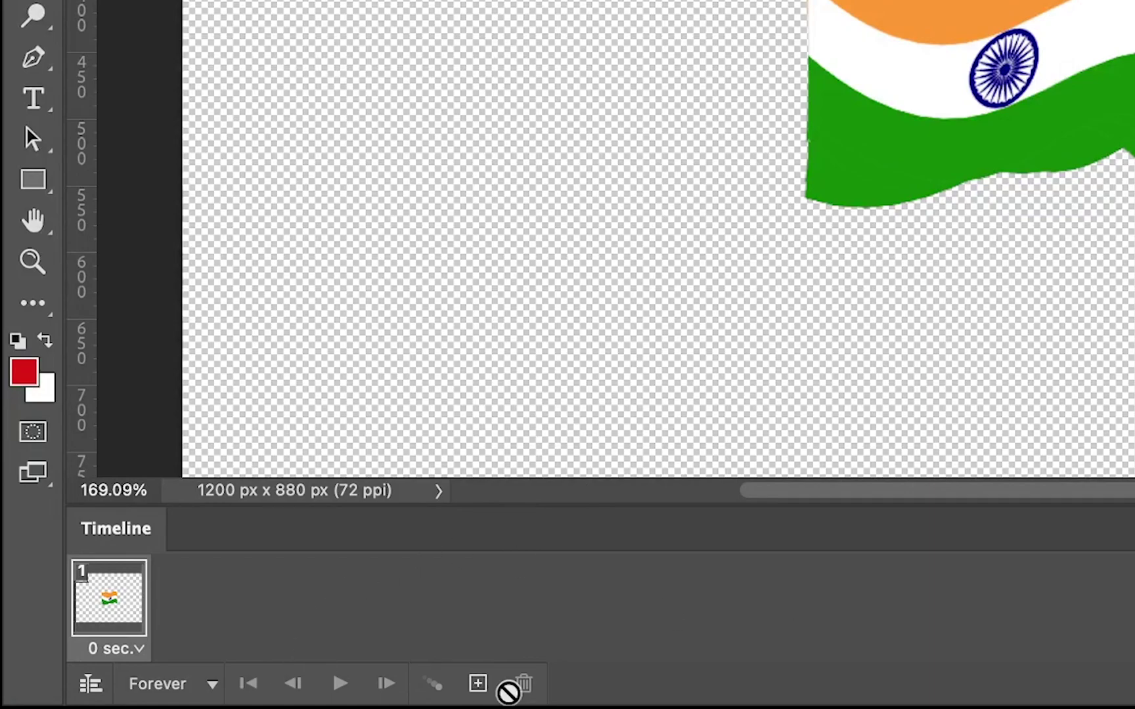
pyautogui.click(478, 683)
pyautogui.click(478, 684)
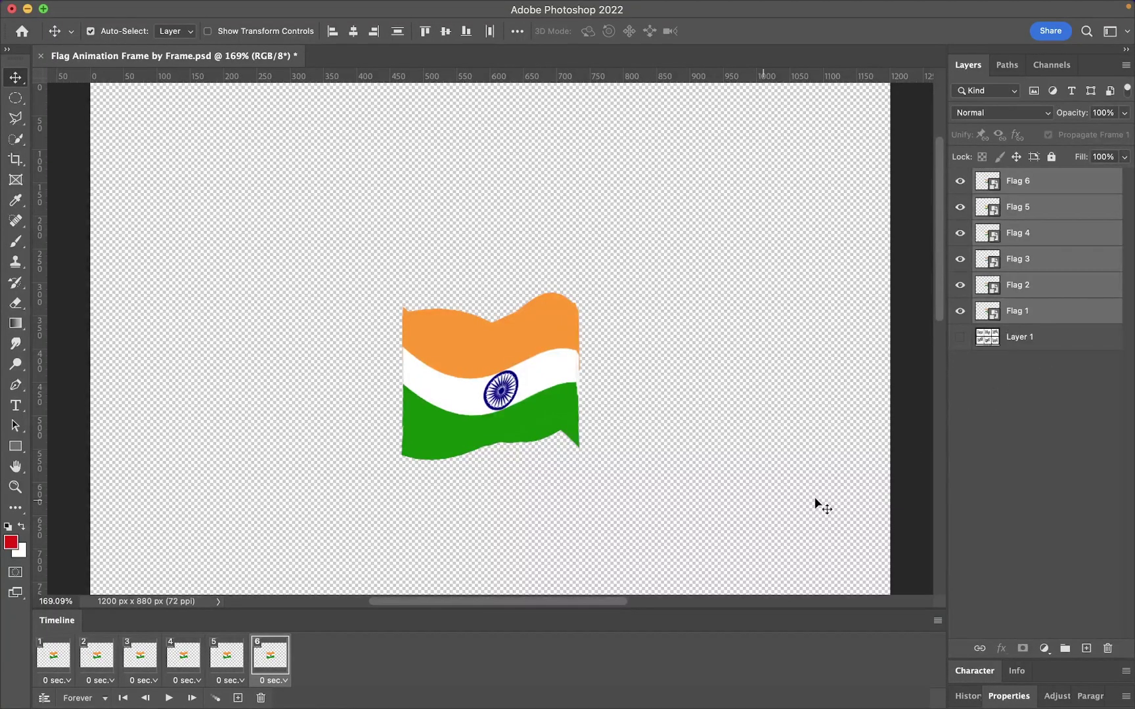
# Delete Layer 1 and make frames 1 and 2 show only Flag 1 and Flag 2
pyautogui.click(1044, 340)
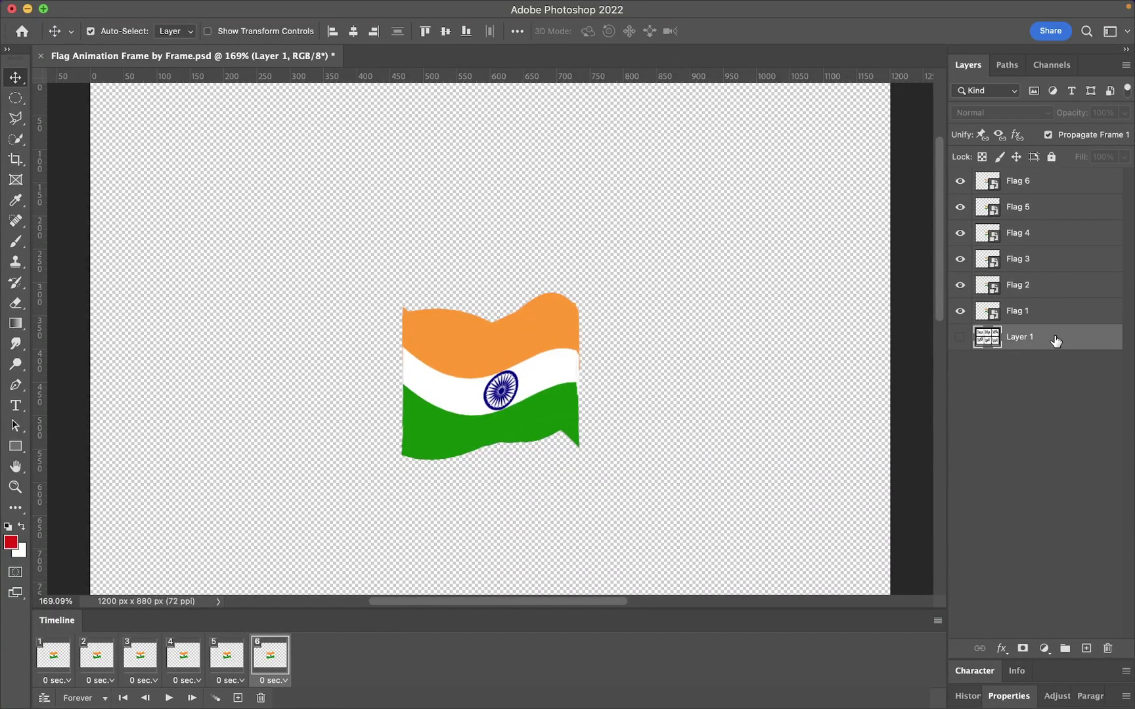
pyautogui.moveTo(1056, 340); pyautogui.dragTo(1107, 648)
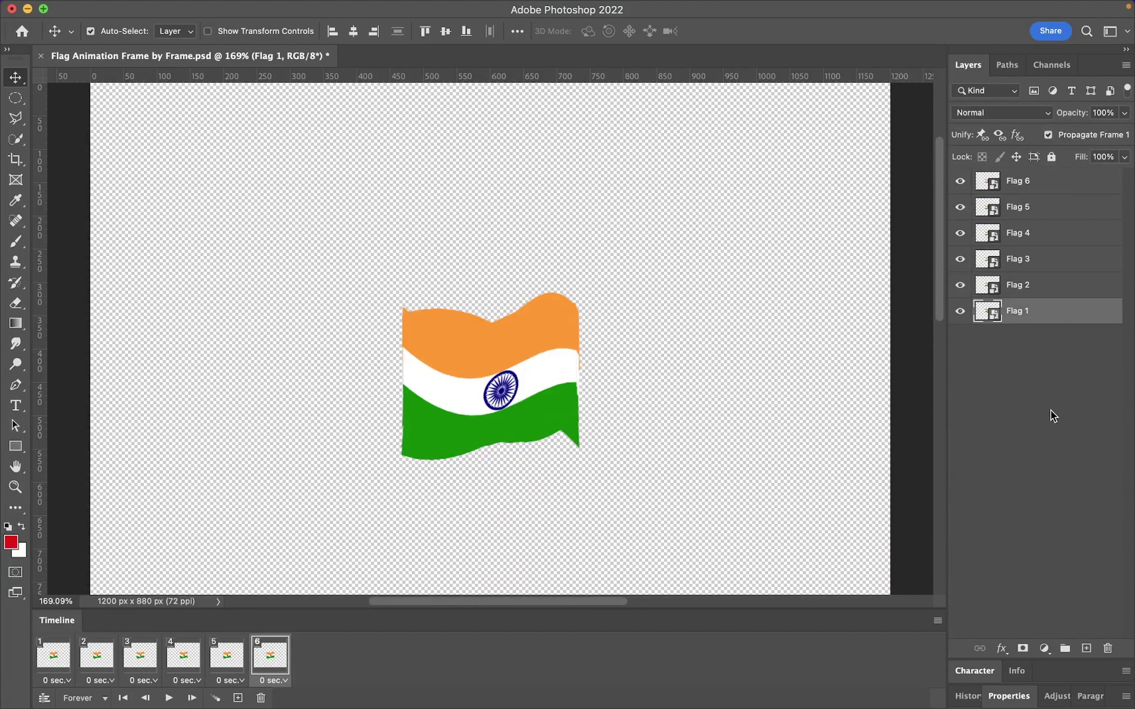
pyautogui.click(54, 657)
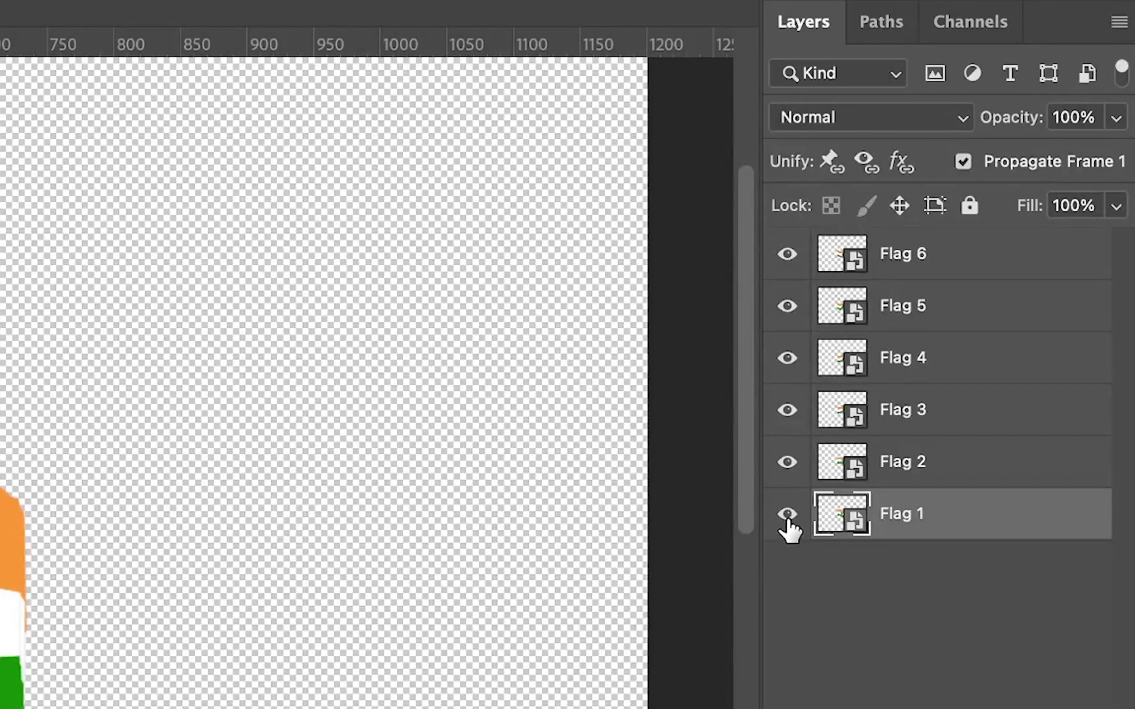
pyautogui.keyDown('alt'); pyautogui.click(959, 314); pyautogui.keyUp('alt')
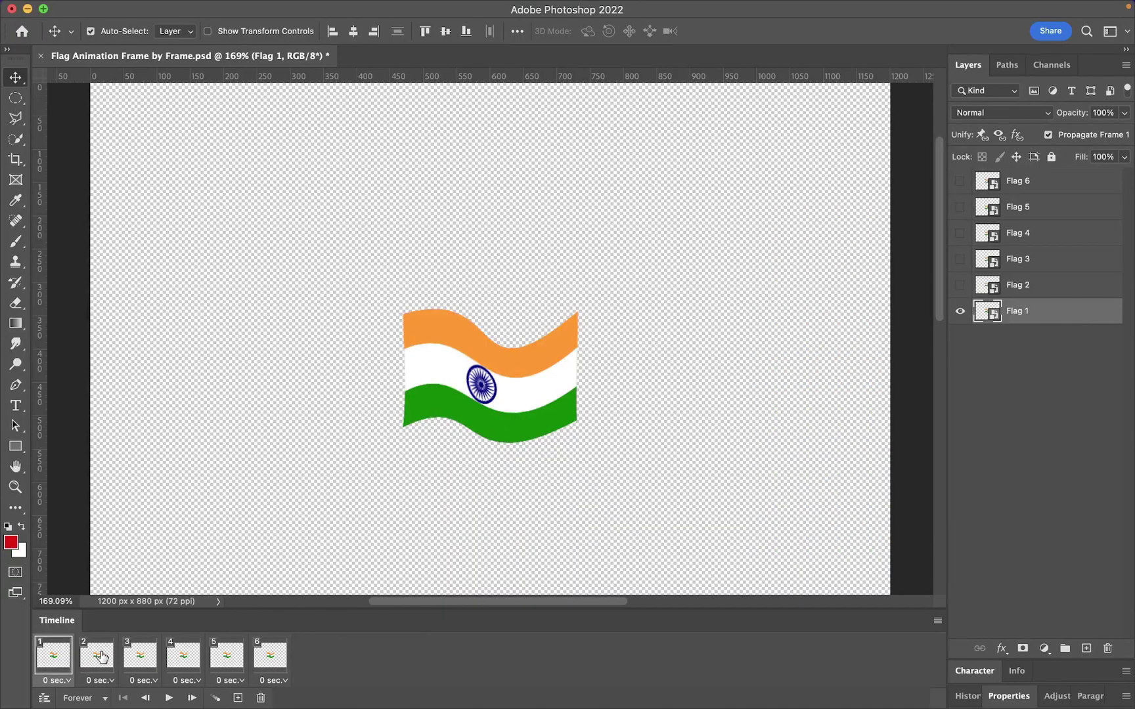
pyautogui.click(102, 656)
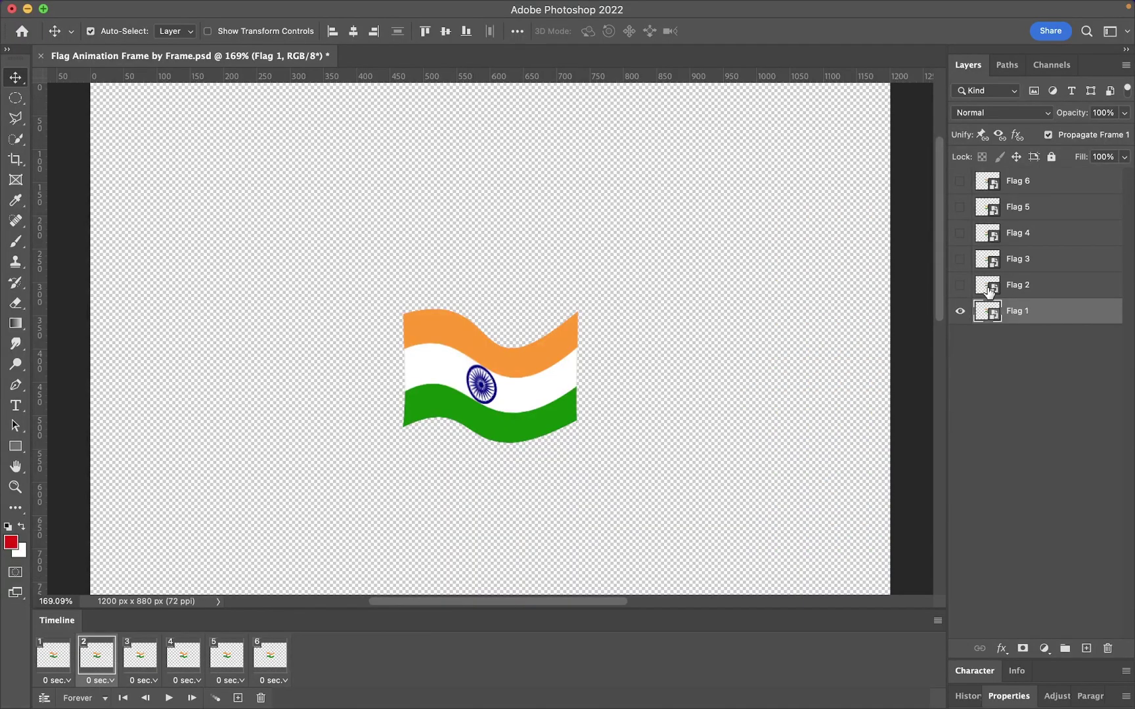
pyautogui.keyDown('alt'); pyautogui.click(960, 287); pyautogui.keyUp('alt')
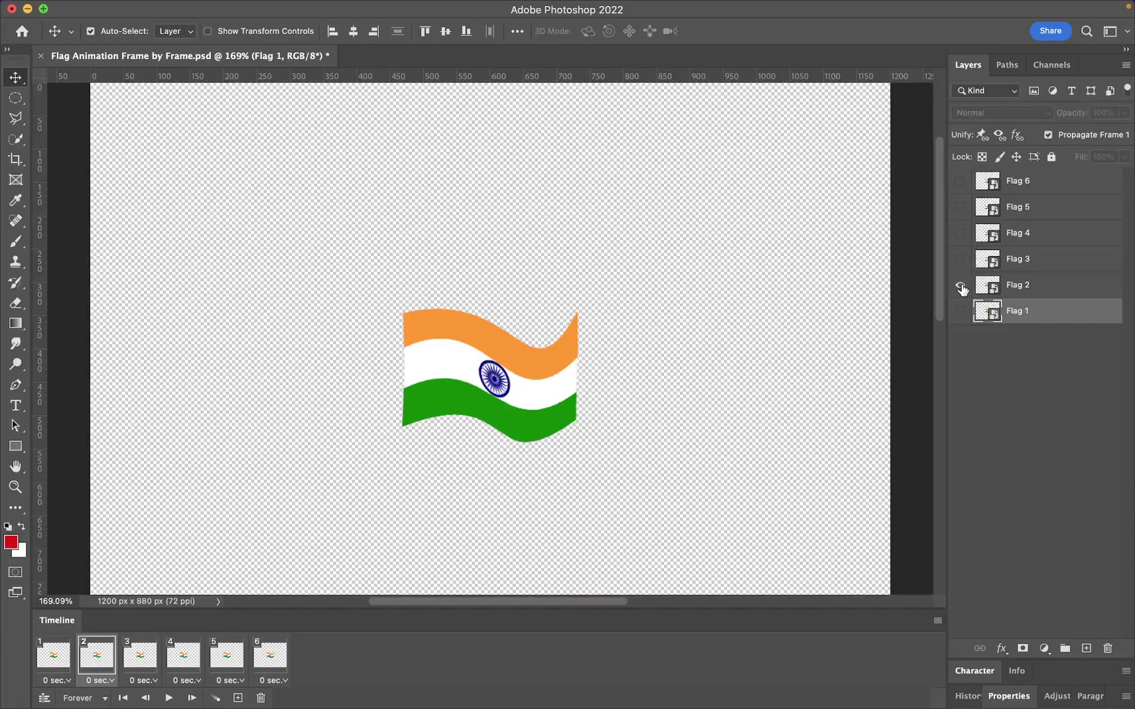
# Make frames 3 through 6 show only Flag 3 through Flag 6 respectively
pyautogui.click(138, 660)
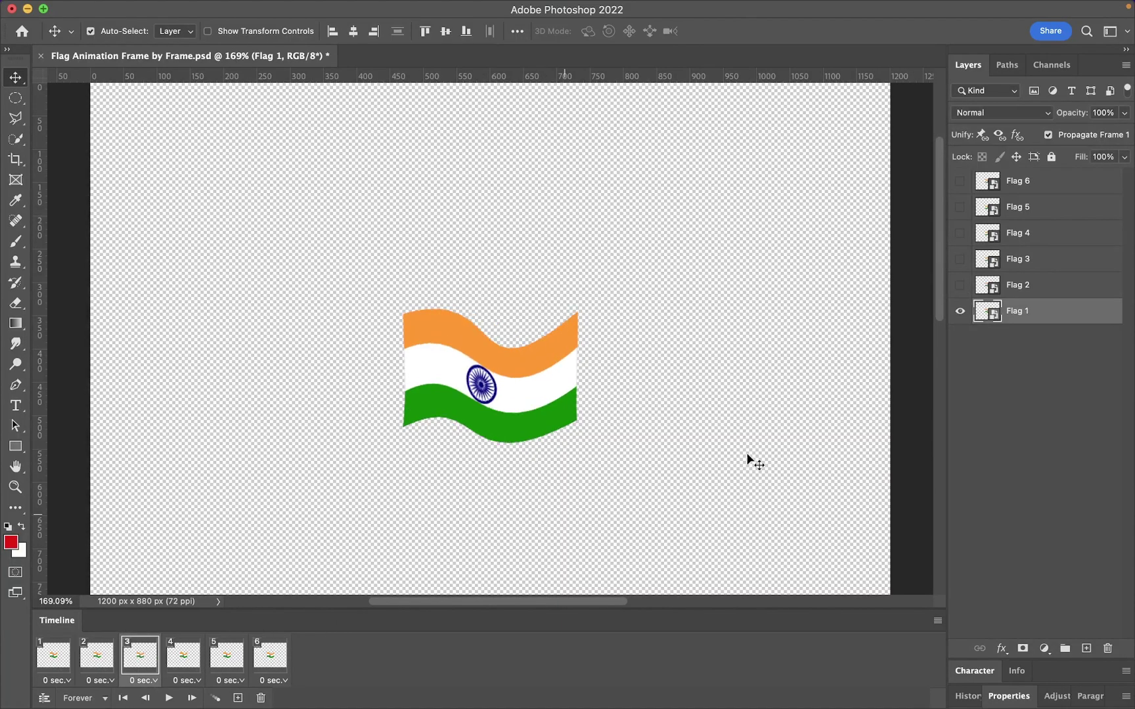
pyautogui.keyDown('alt'); pyautogui.click(959, 259); pyautogui.keyUp('alt')
pyautogui.click(197, 644)
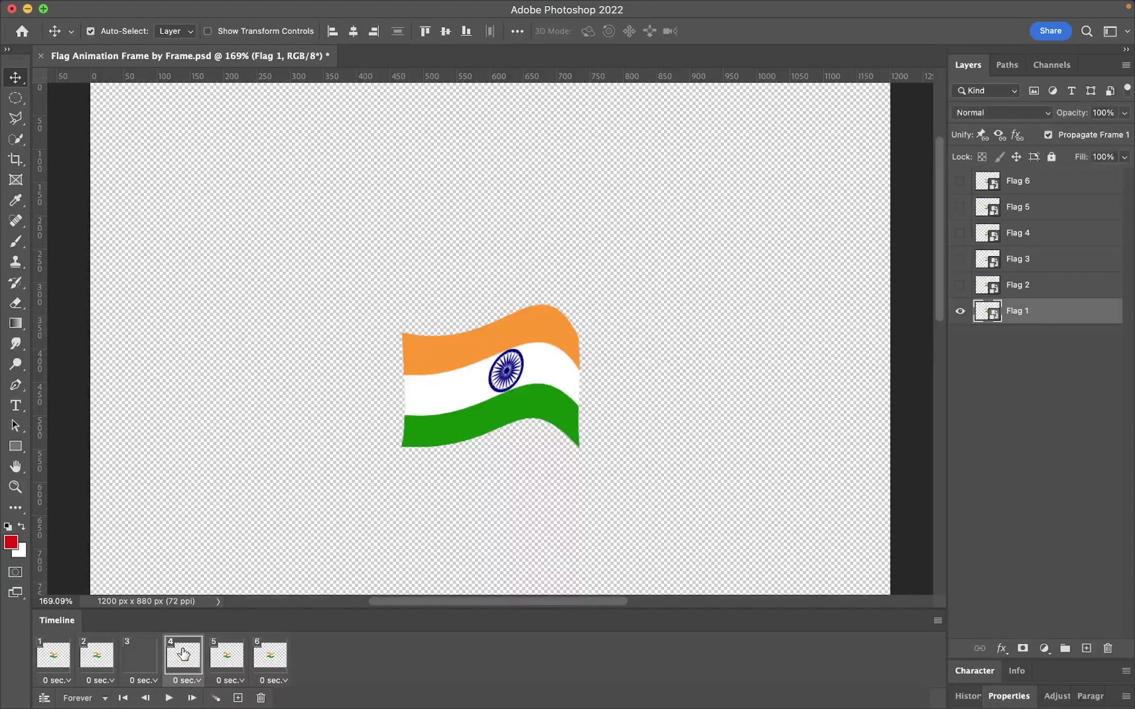
pyautogui.keyDown('alt'); pyautogui.click(960, 232); pyautogui.keyUp('alt')
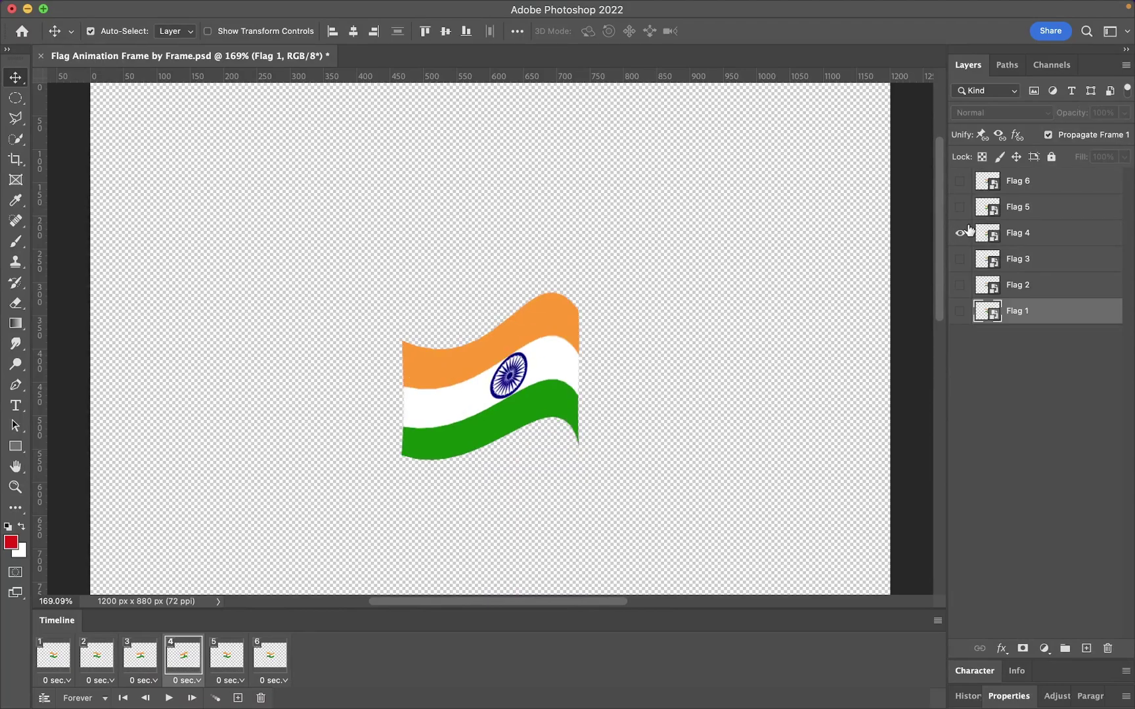
pyautogui.click(226, 656)
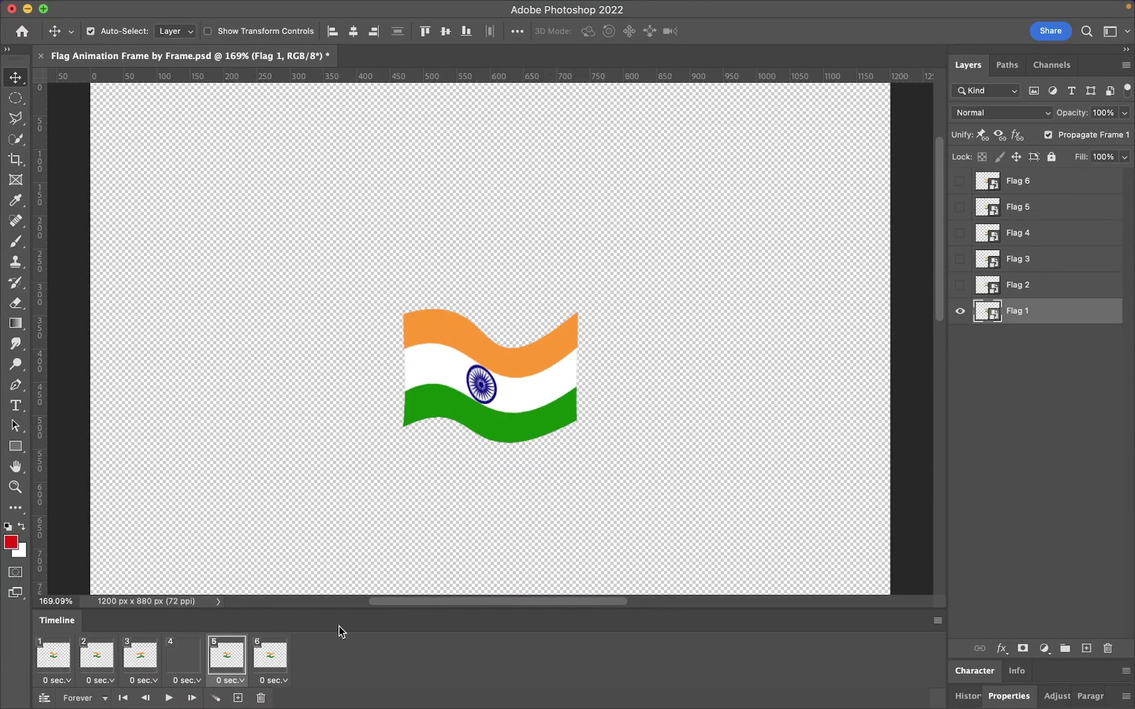
pyautogui.keyDown('alt'); pyautogui.click(959, 208); pyautogui.keyUp('alt')
pyautogui.click(266, 660)
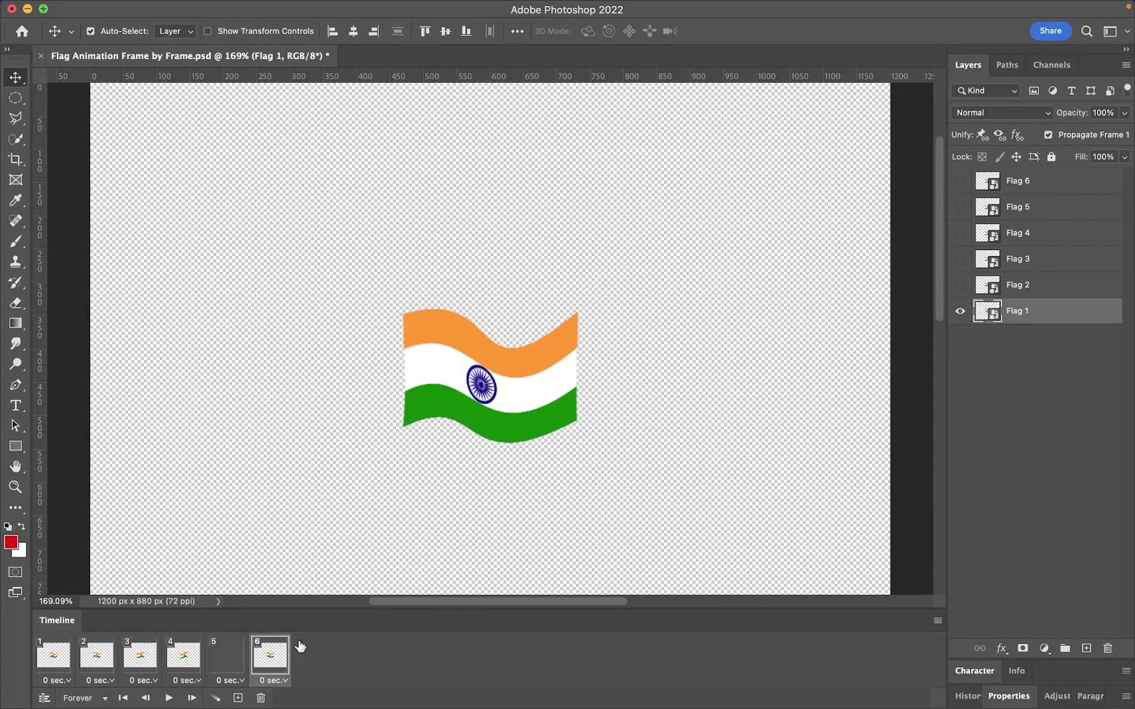
pyautogui.keyDown('alt'); pyautogui.click(961, 183); pyautogui.keyUp('alt')
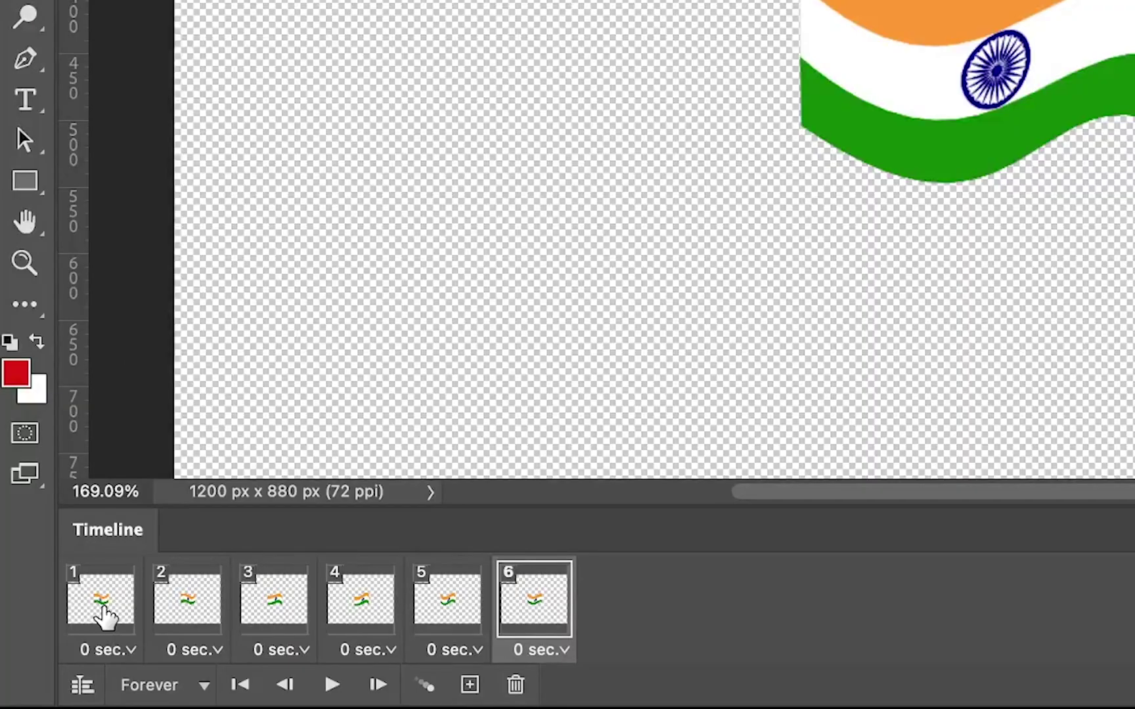
pyautogui.click(105, 614)
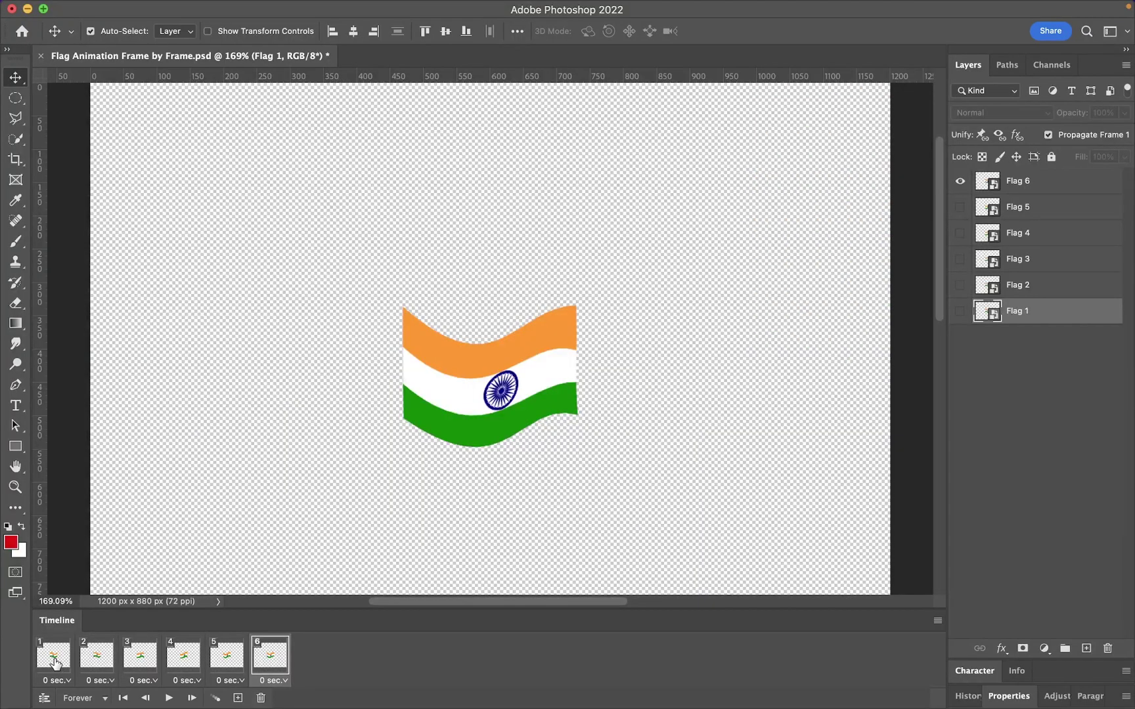
# Set the delay of all six frames to 0.2 seconds
pyautogui.click(55, 662)
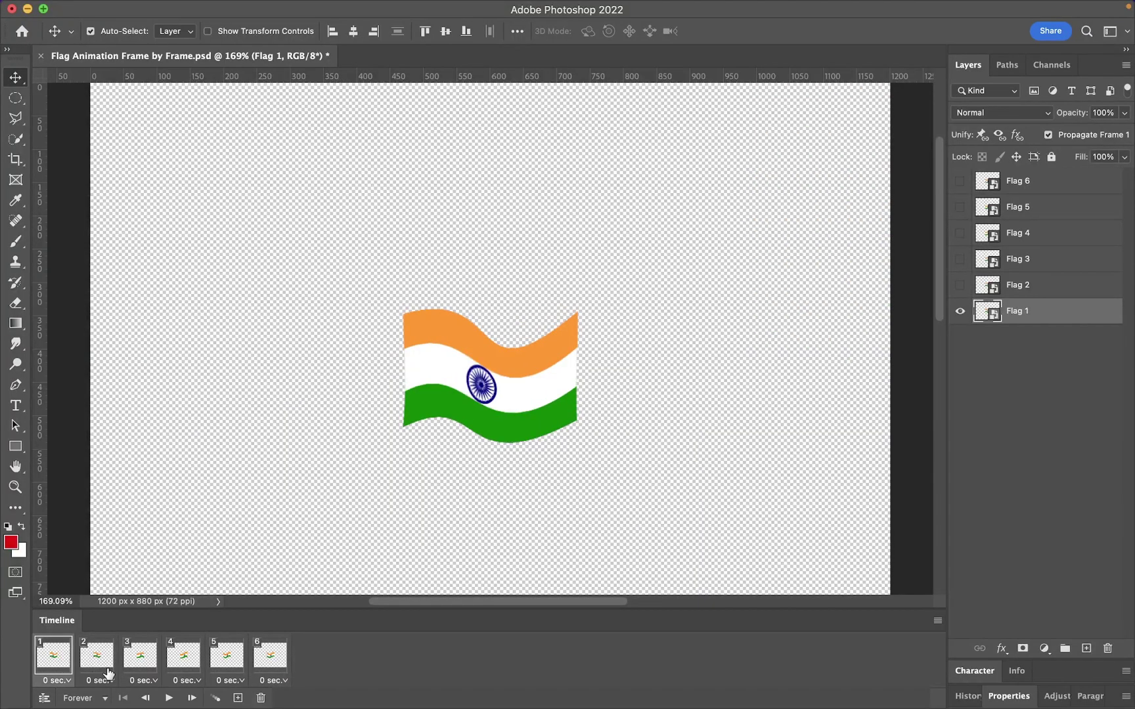
pyautogui.keyDown('shift'); pyautogui.click(261, 663); pyautogui.keyUp('shift')
pyautogui.click(58, 681)
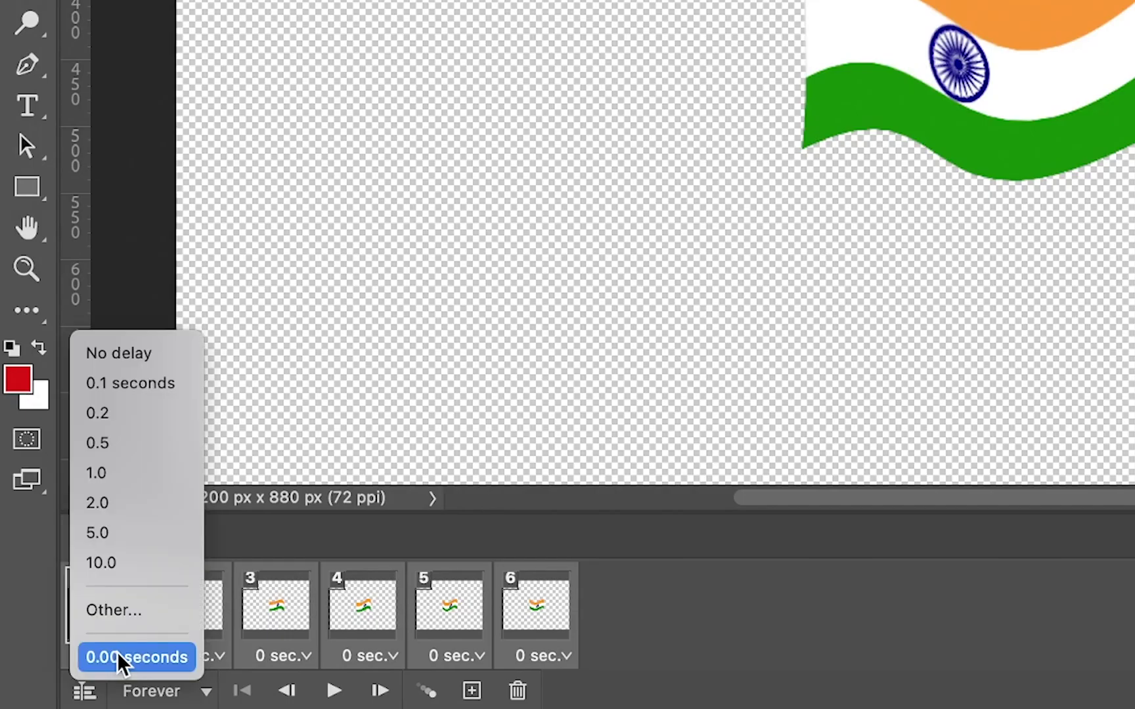
pyautogui.click(107, 414)
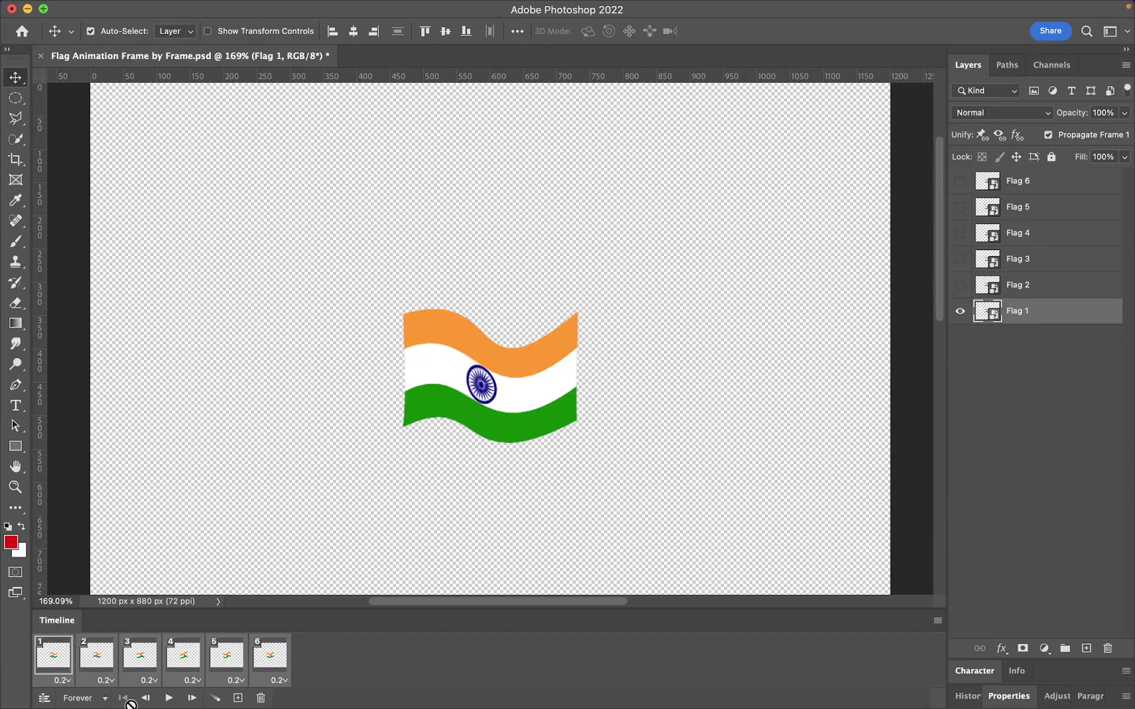
# Preview the animation, stop it, and save the document
pyautogui.click(169, 698)
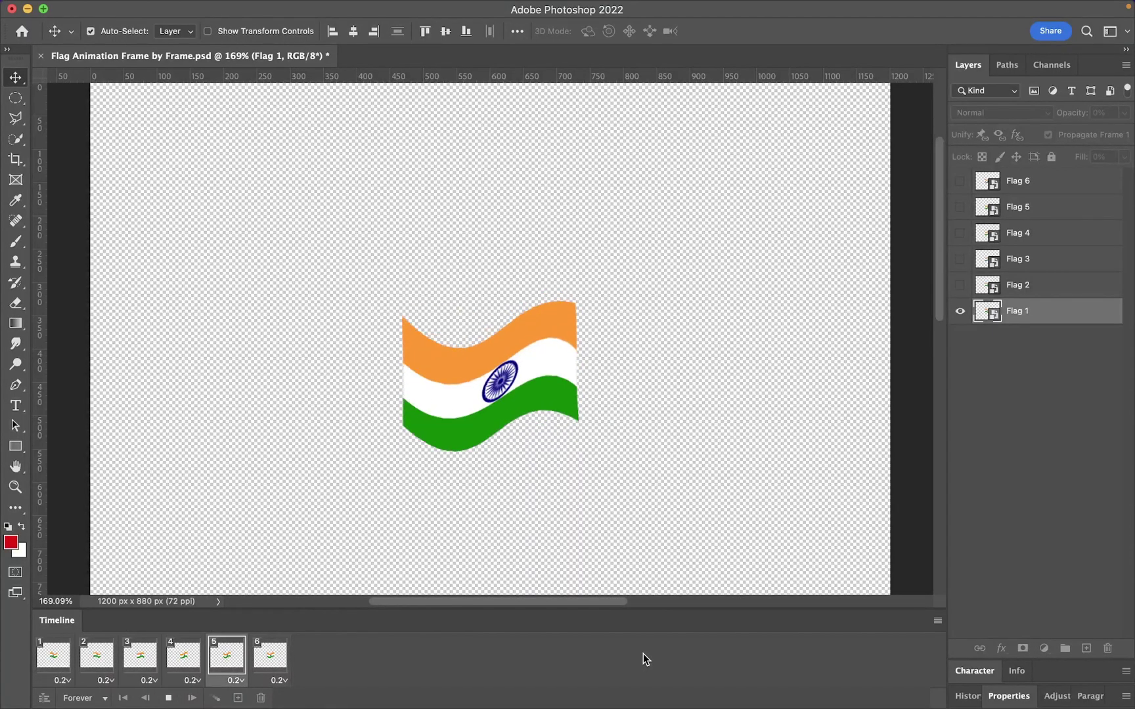
pyautogui.press('space')
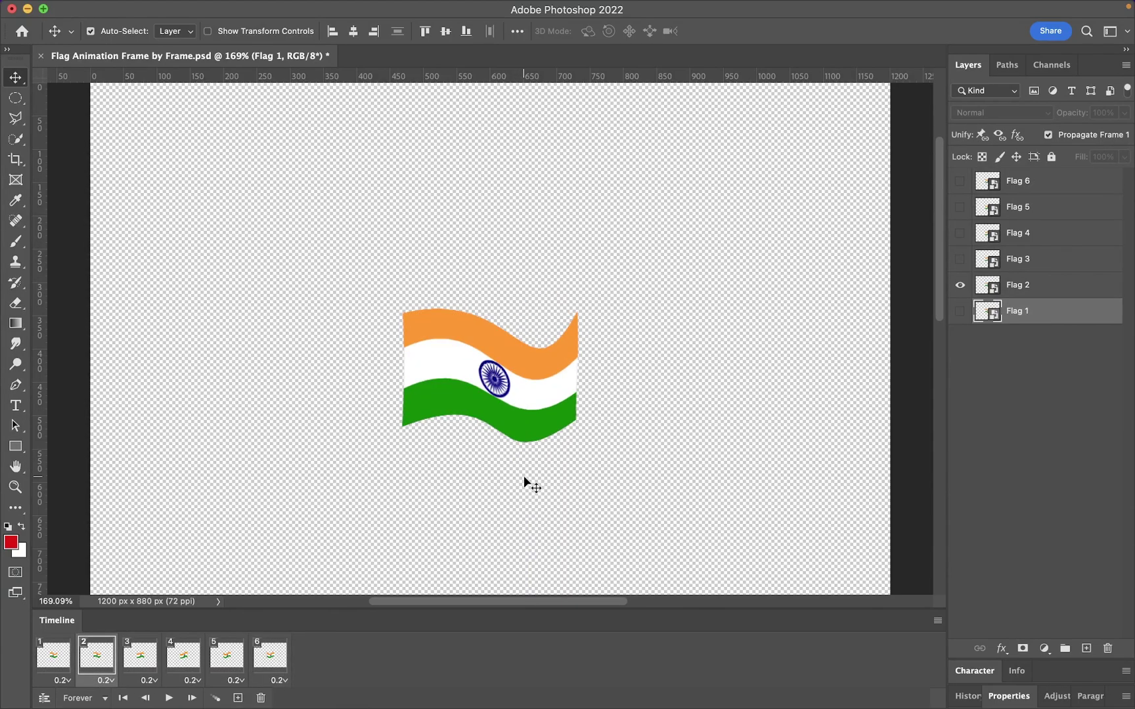
pyautogui.hotkey('ctrl', 's')
# Open the Flag 1 smart object's contents and paste in the US flag
pyautogui.click(57, 666)
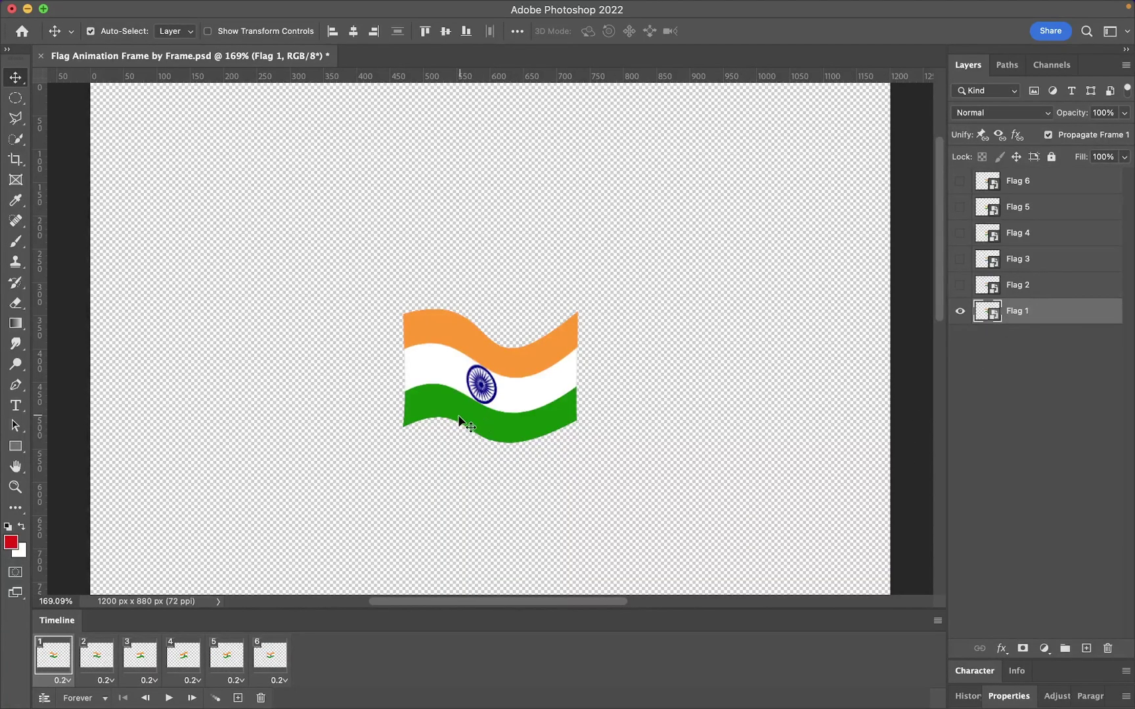
pyautogui.doubleClick(998, 310)
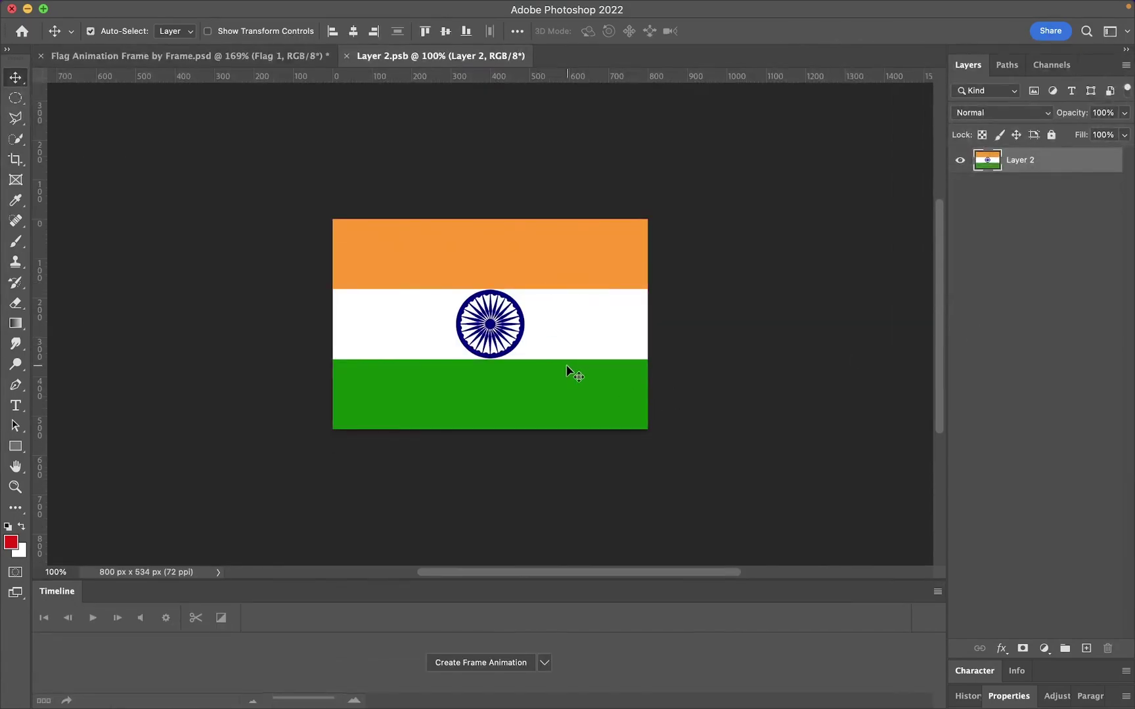
pyautogui.hotkey('ctrl', 'v')
# Scale the US flag to cover the old flag and save the smart object
pyautogui.hotkey('ctrl', 't')
pyautogui.moveTo(333, 222); pyautogui.dragTo(367, 241)
pyautogui.moveTo(685, 430); pyautogui.dragTo(697, 385)
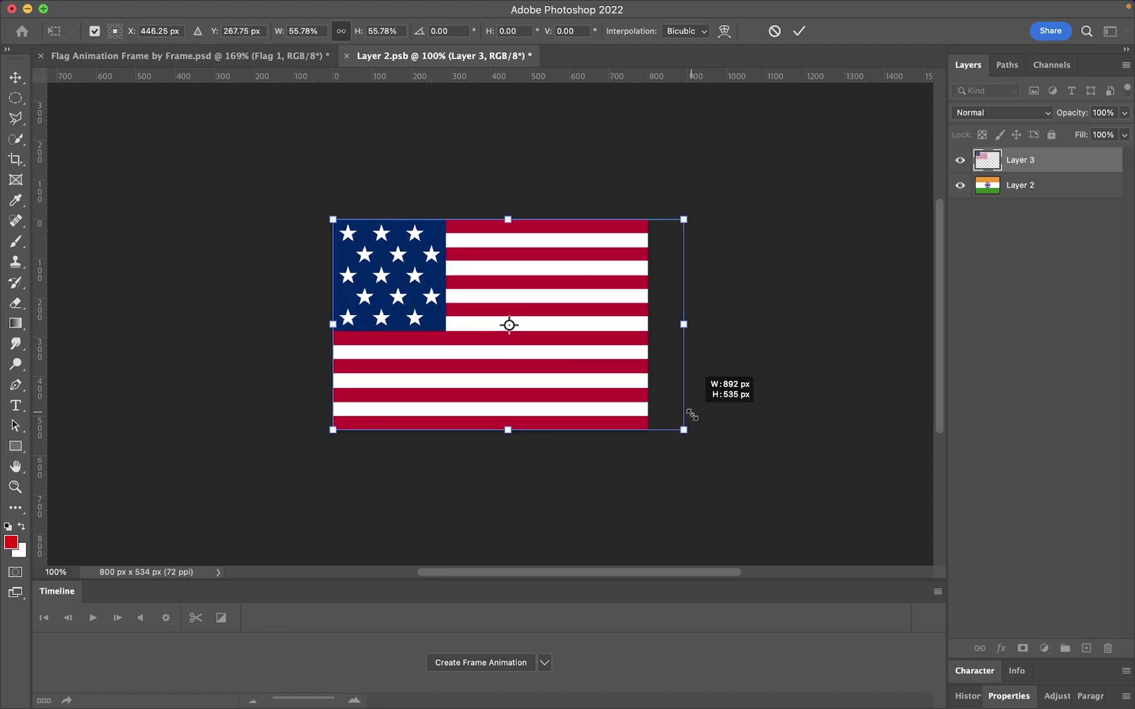
pyautogui.press('Return')
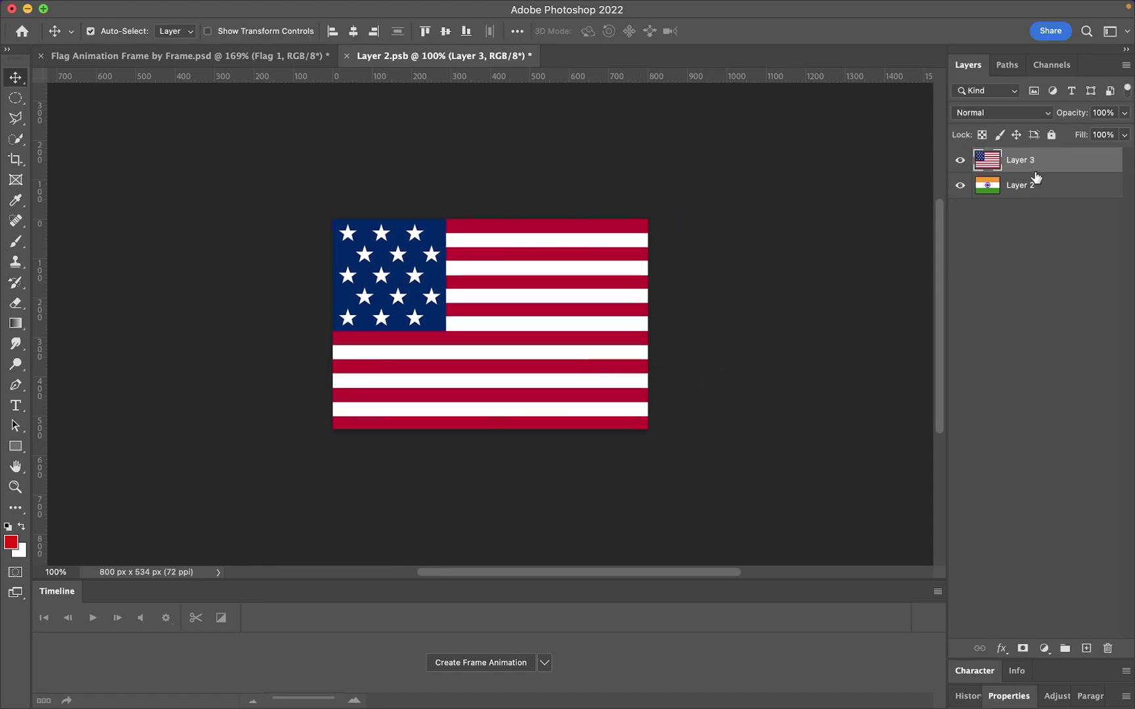
pyautogui.hotkey('ctrl', 's')
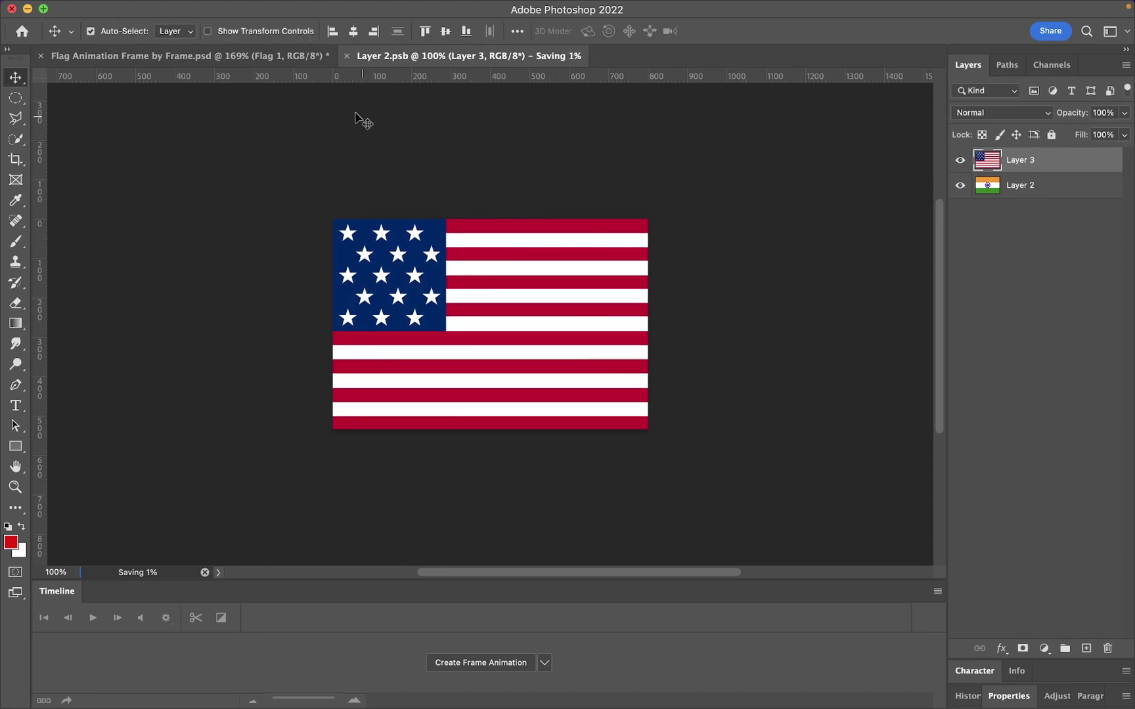
# Return to the animation document and preview the US flag wave
pyautogui.click(258, 57)
pyautogui.click(168, 697)
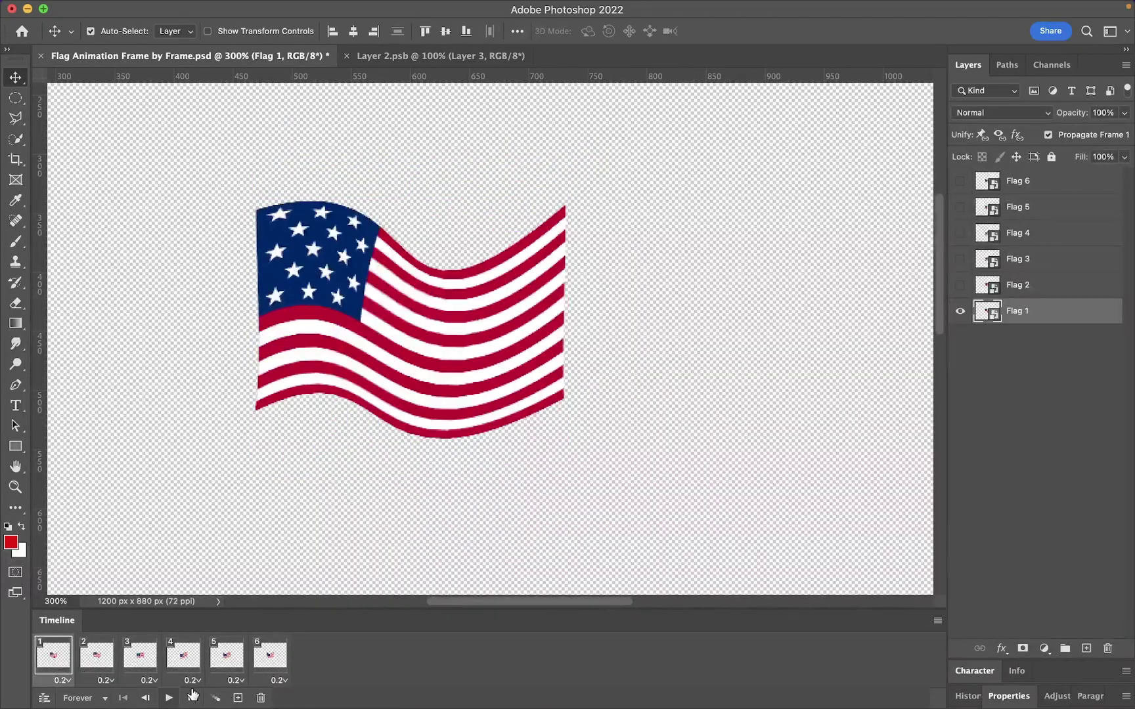
pyautogui.click(169, 699)
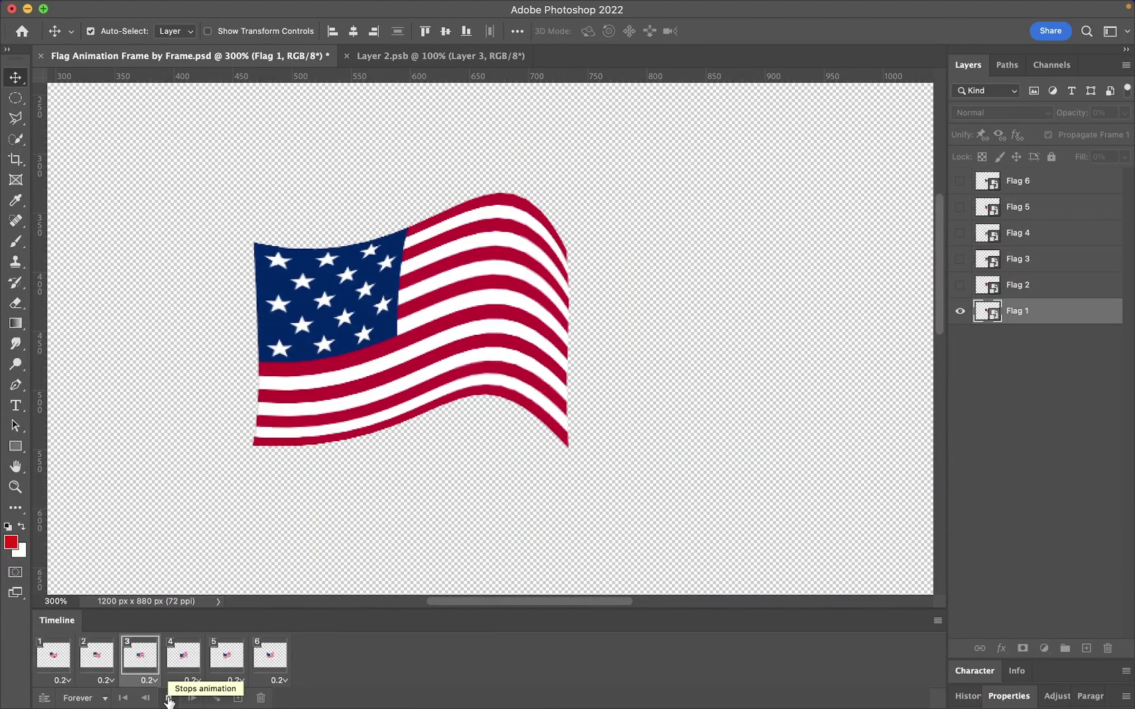
pyautogui.click(168, 699)
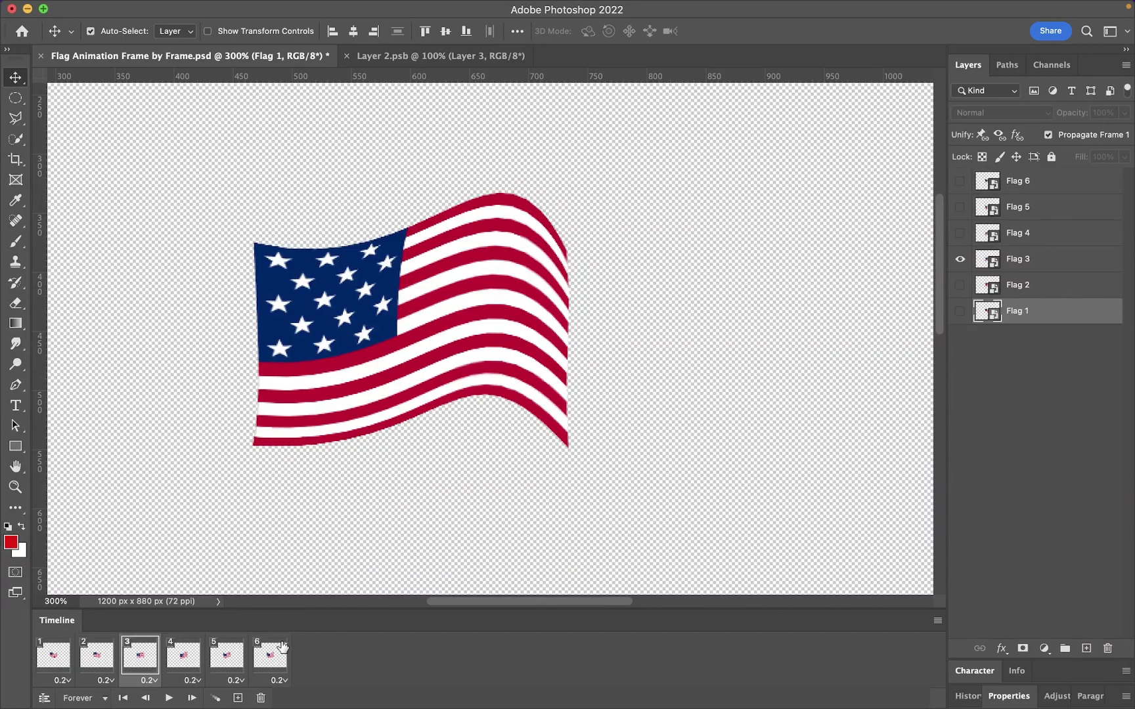
# Set the largest frame thumbnail size and replay the animation from frame 1
pyautogui.click(937, 624)
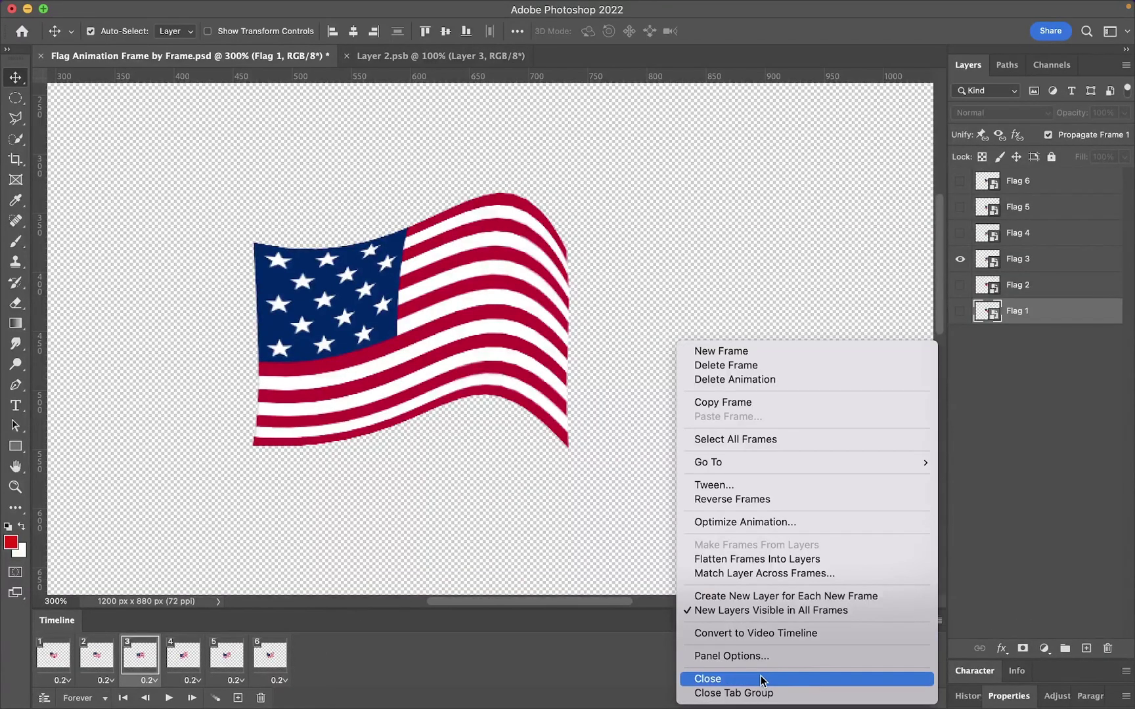
pyautogui.click(723, 653)
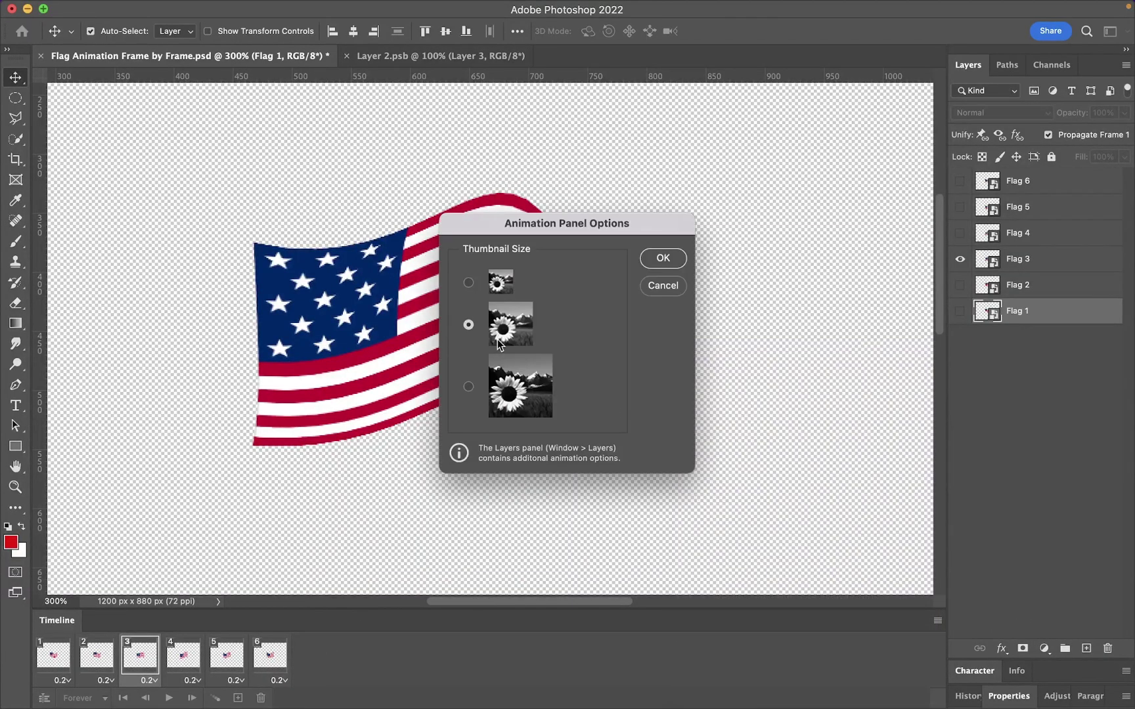
pyautogui.click(662, 258)
pyautogui.click(68, 657)
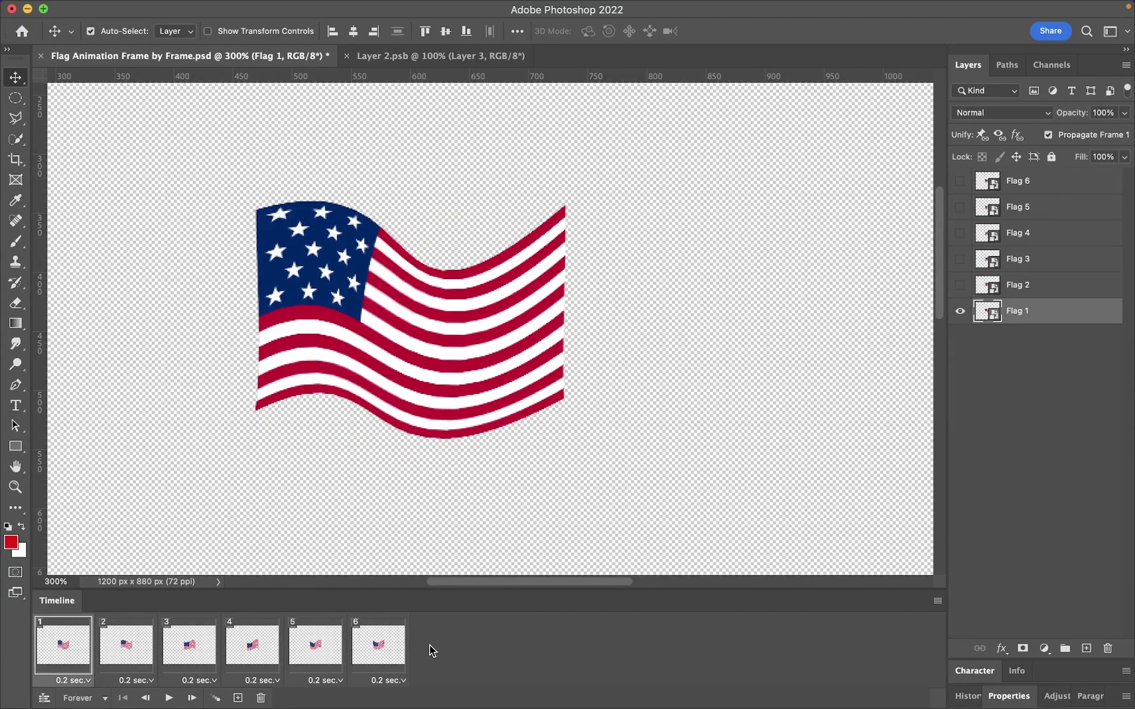
pyautogui.press('space')
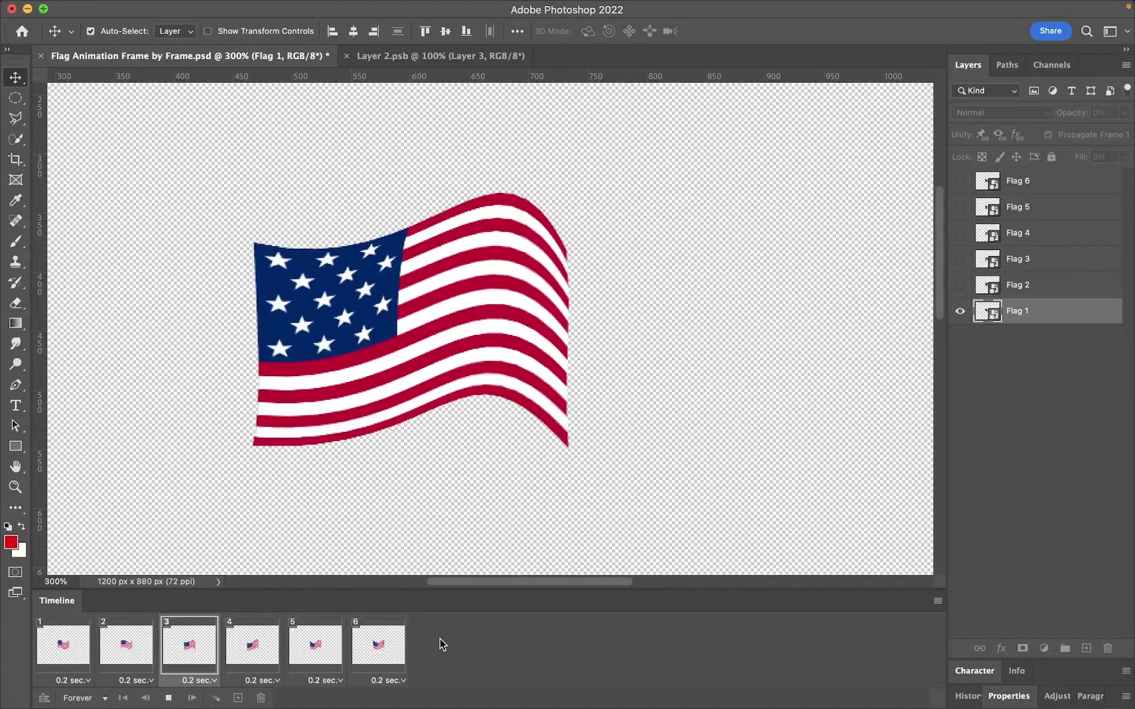